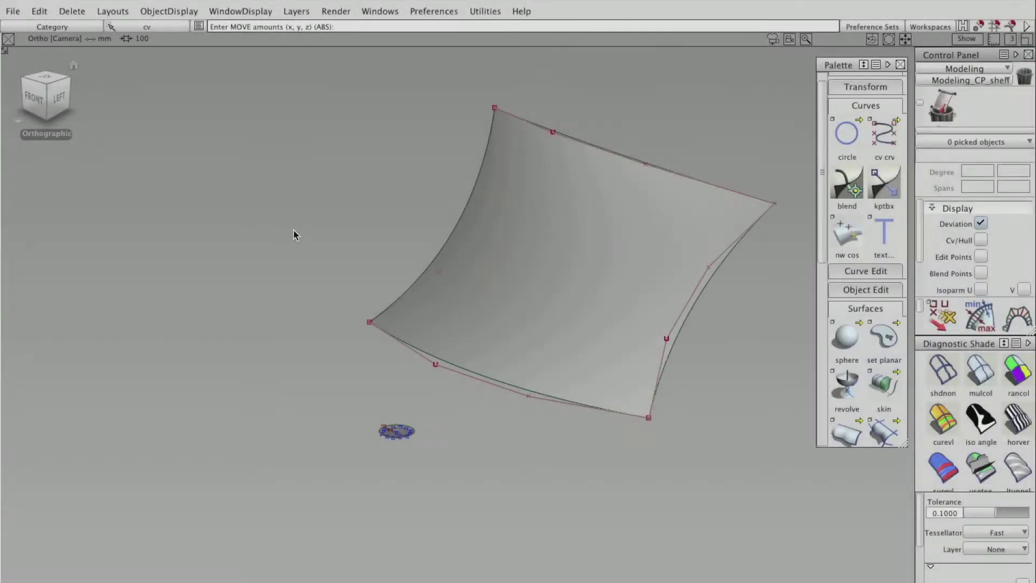
- Pick the large curved square surface and apply the horizontal/vertical zebra stripe shading to examine its shape
left_click_drag(294, 231, 303, 251, "alt+shift")
left_click(348, 251, "ctrl+shift")
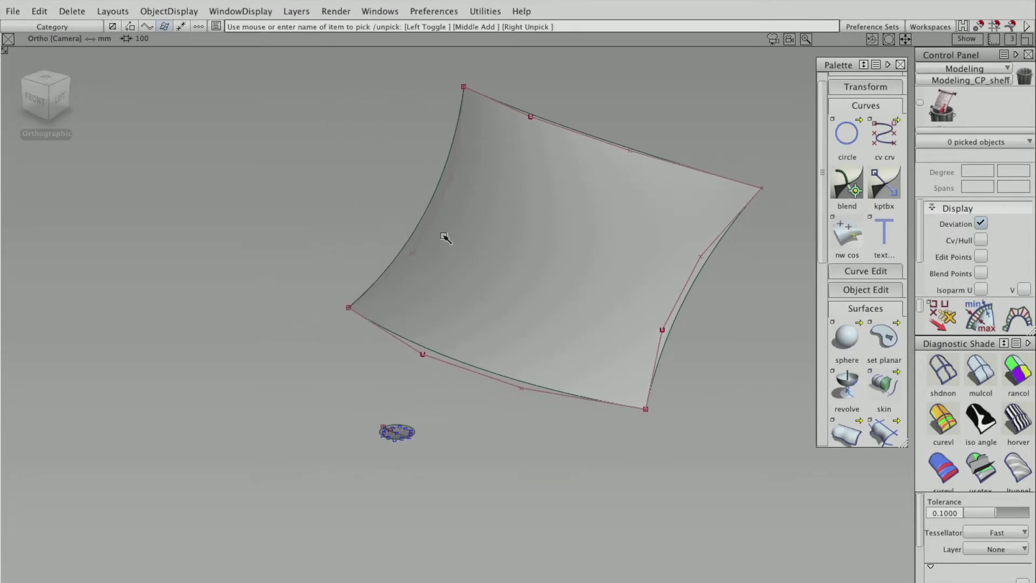
left_click(444, 238)
middle_click_drag(379, 171, 371, 180, "alt+shift")
left_click_drag(372, 180, 562, 225, "alt+shift")
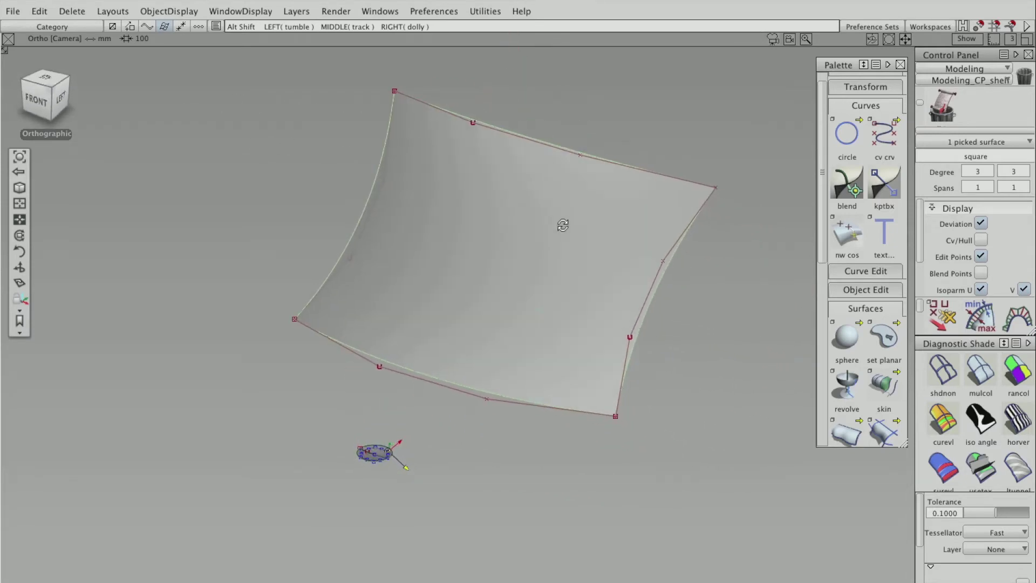
left_click(1018, 419)
left_click_drag(442, 215, 421, 183, "alt+shift")
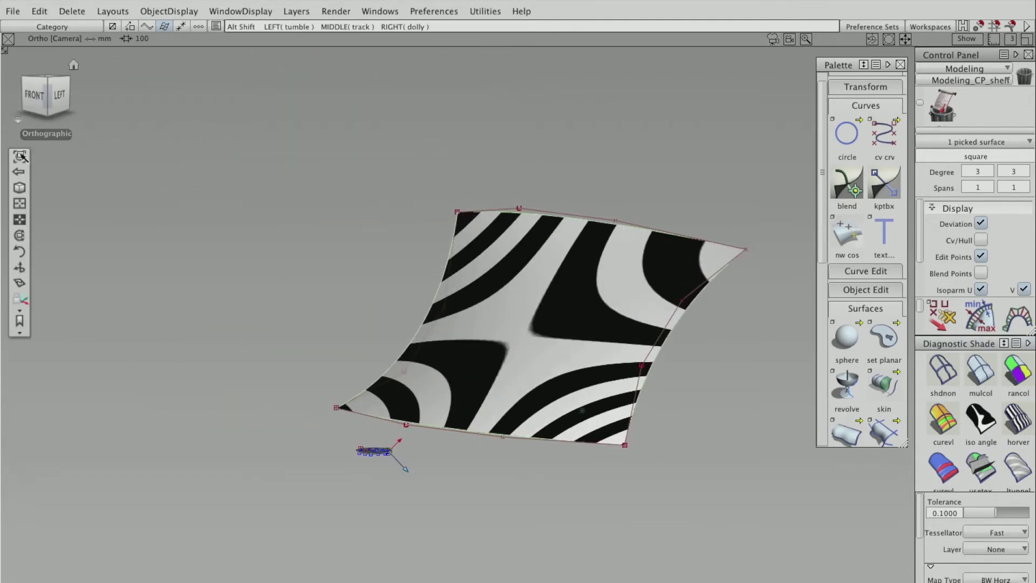
- Switch the camera from orthographic to perspective and remove the zebra stripes from the square surface
left_click(19, 186)
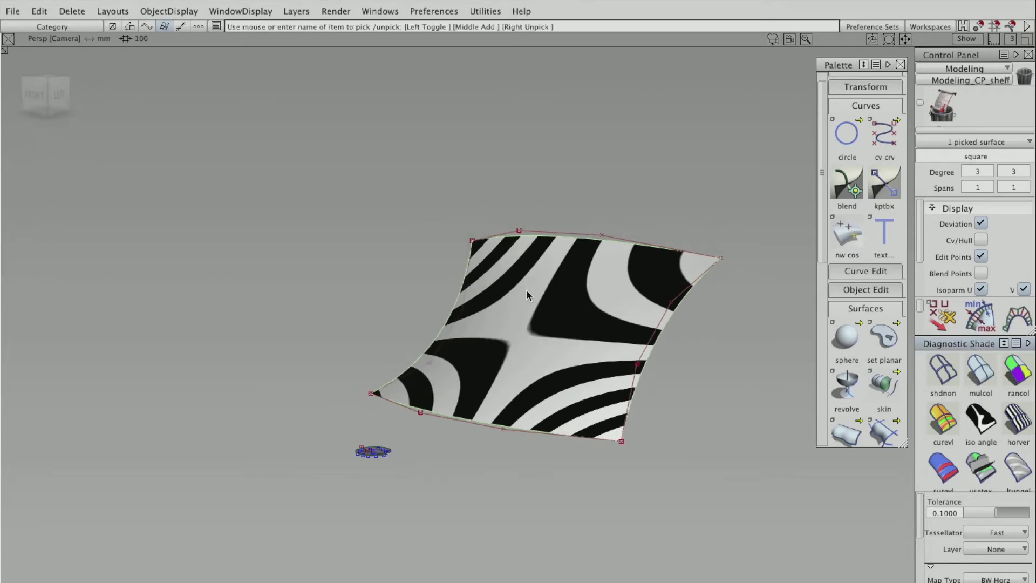
left_click(943, 371)
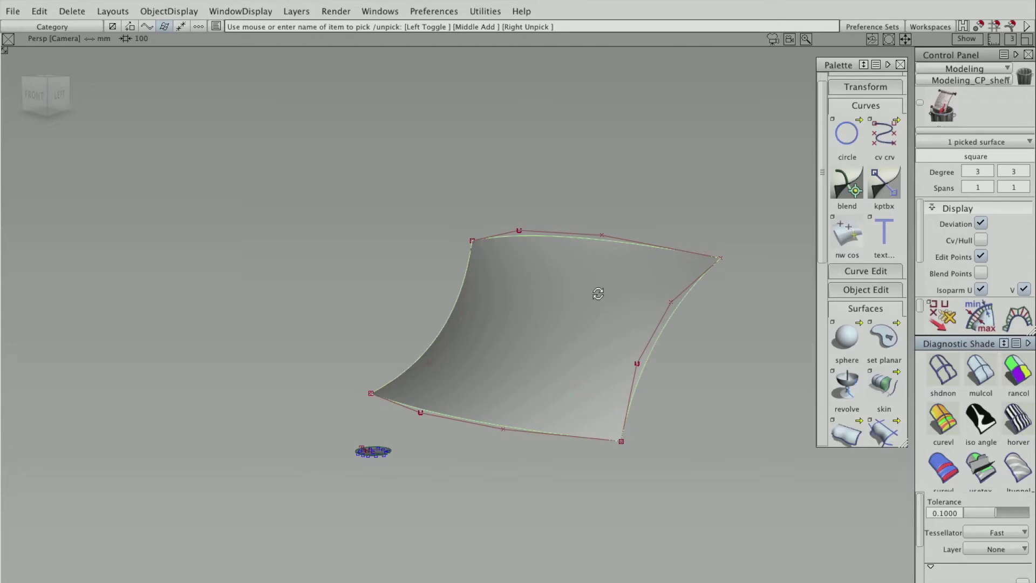
left_click_drag(598, 293, 561, 296, "alt+shift")
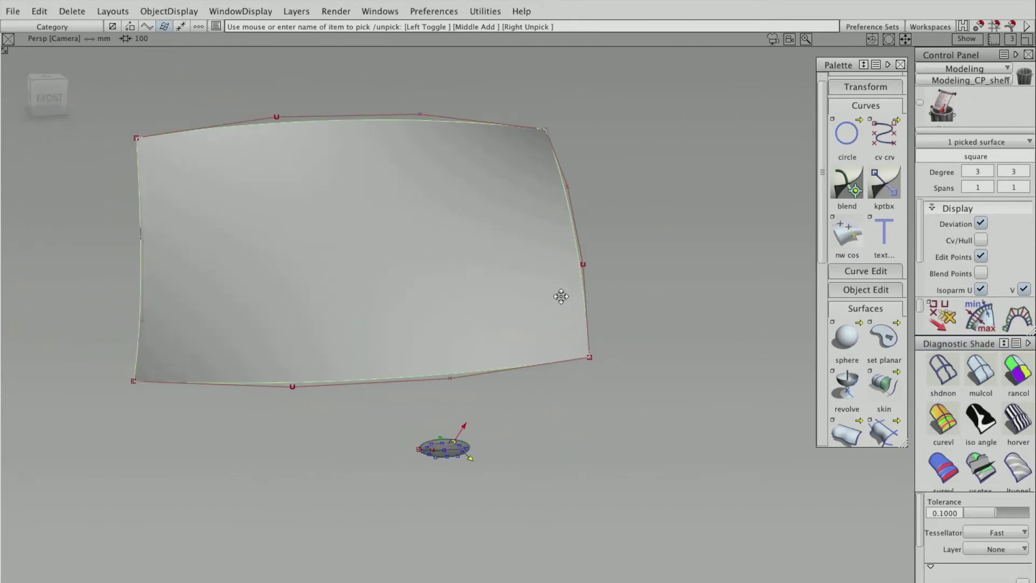
middle_click_drag(562, 296, 580, 304, "alt+shift")
left_click(387, 274, "alt+shift")
left_click_drag(387, 273, 297, 302, "alt+shift")
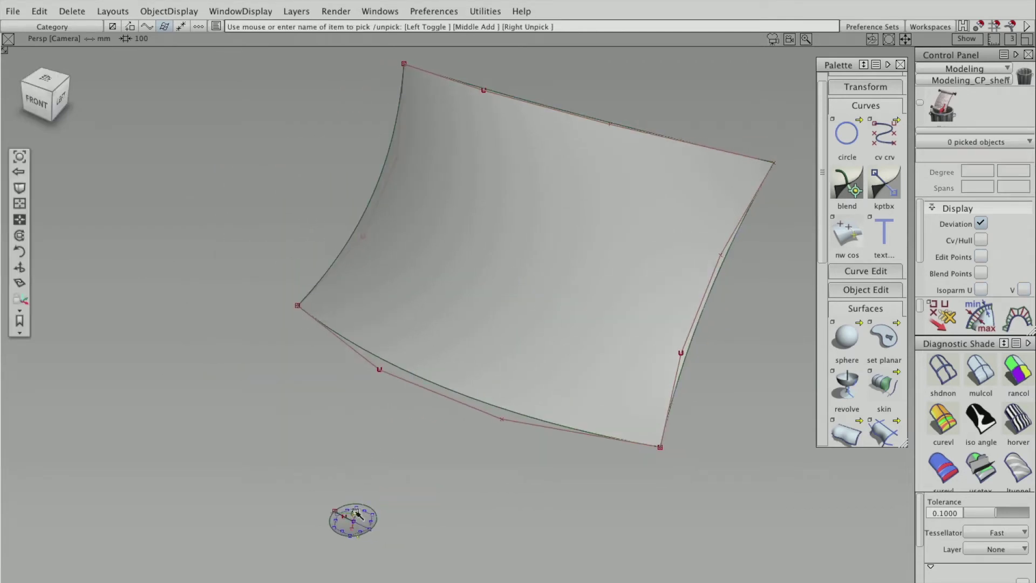
- Revolve the radial profile curve on the small disc 360° about the local Z axis
middle_click_drag(357, 514, 296, 252, "alt+shift")
left_click(44, 79)
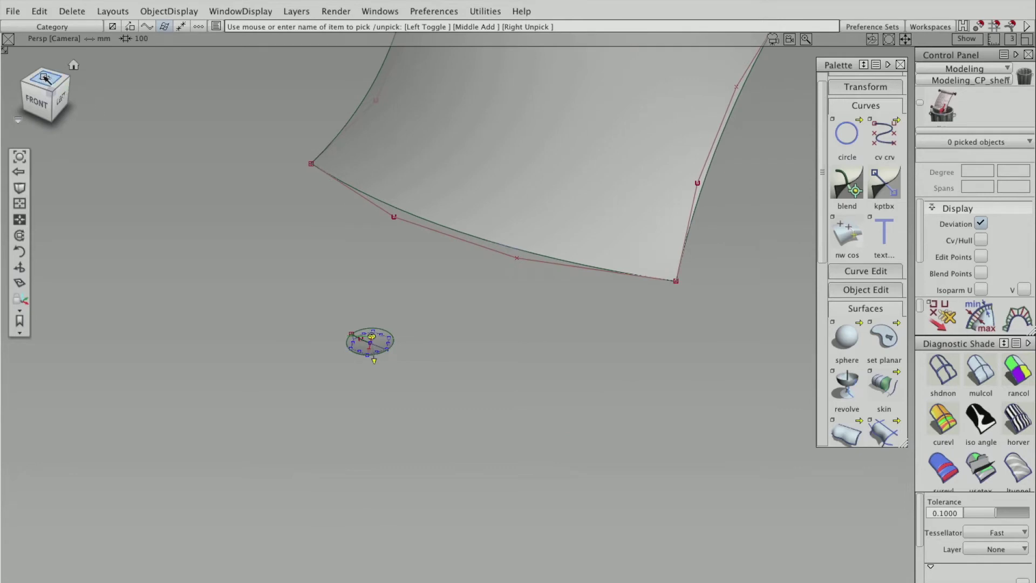
right_click_drag(360, 352, 446, 281, "alt+shift")
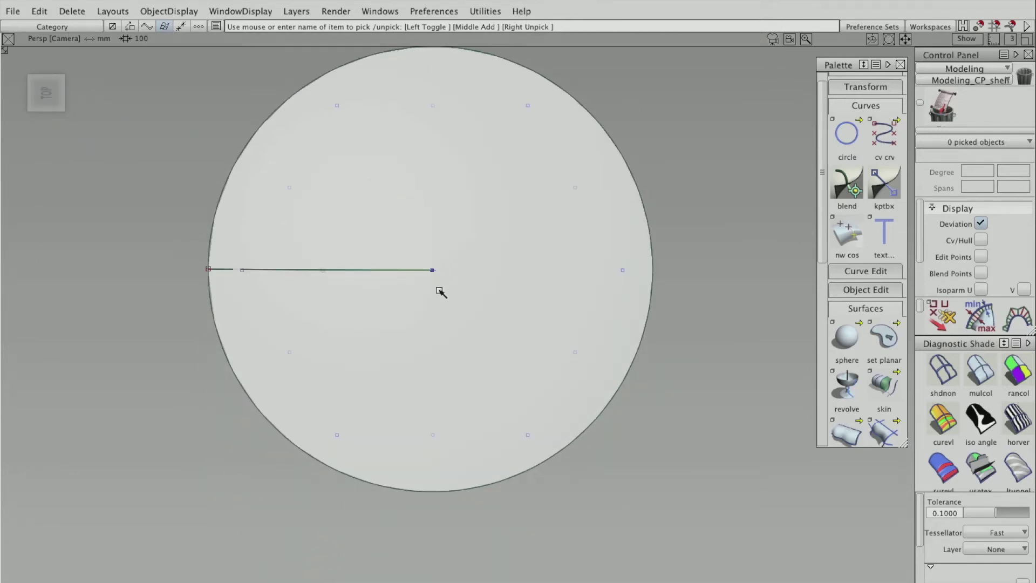
left_click_drag(439, 291, 277, 198, "ctrl+shift")
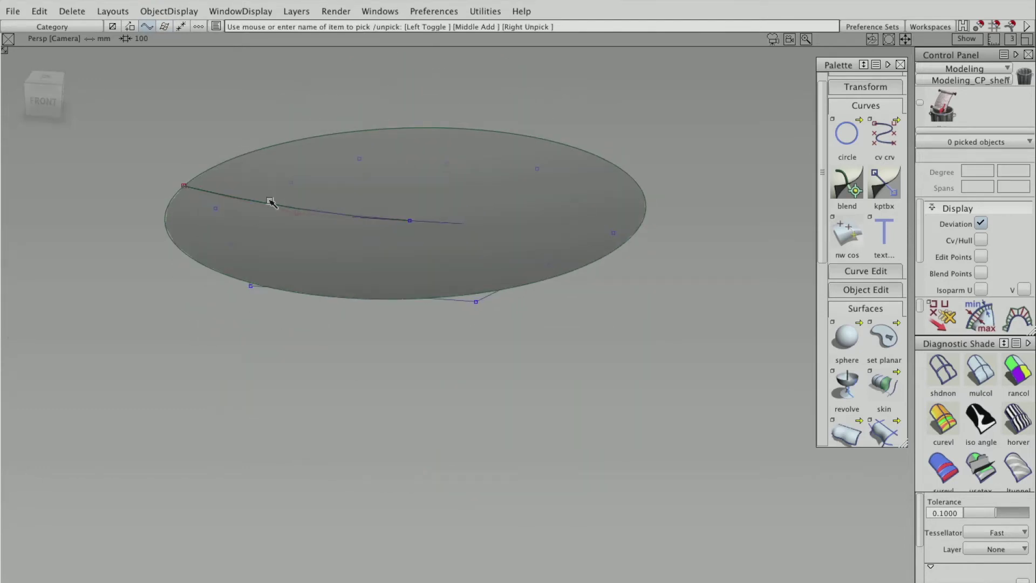
left_click(279, 199)
left_click_drag(419, 202, 240, 234, "alt+shift")
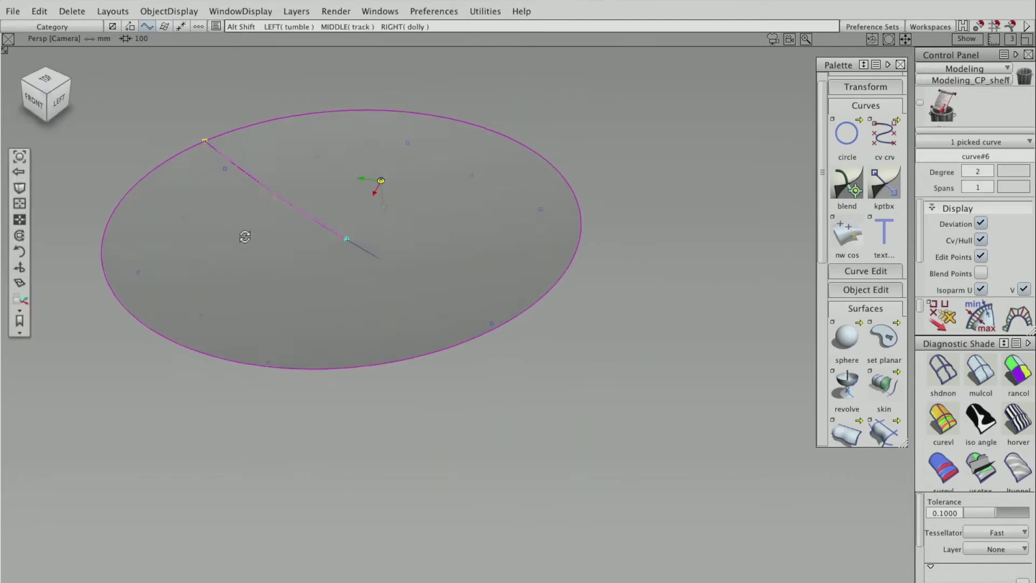
left_click(848, 395)
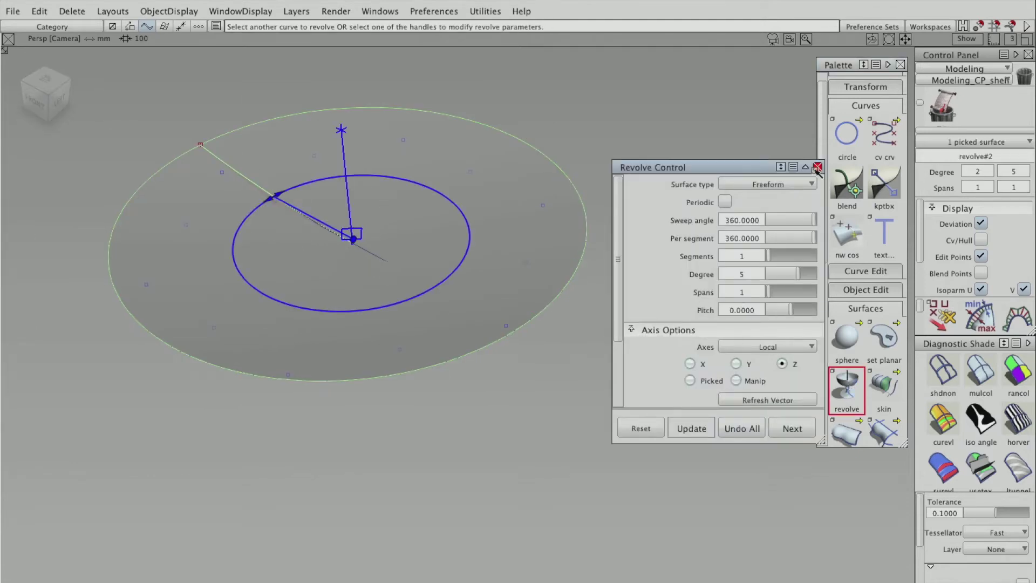
left_click(818, 168)
- Delete the duplicate revolve#2 surface lying over the original disc
left_click_drag(643, 191, 643, 162, "ctrl+shift")
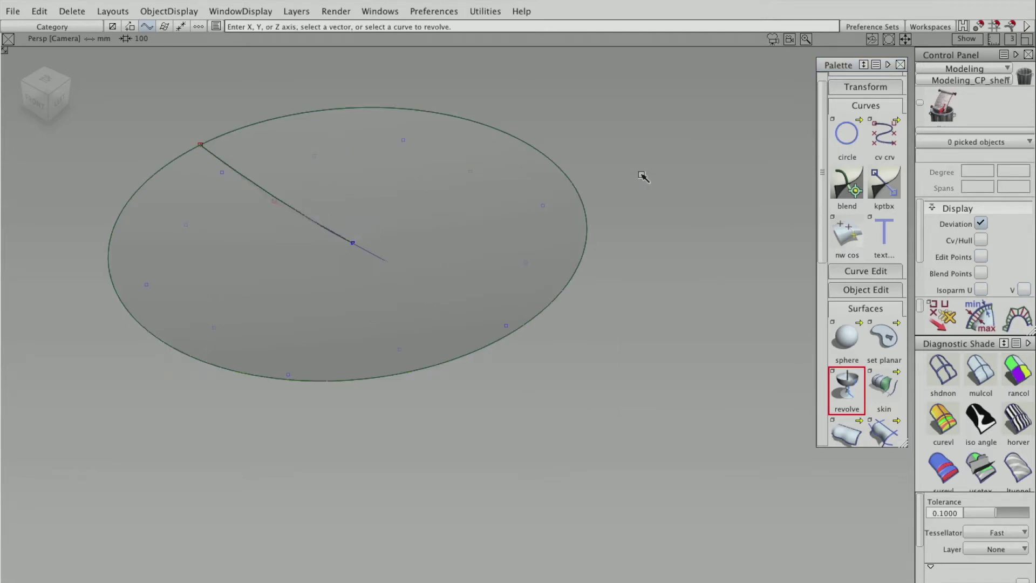
left_click_drag(498, 188, 484, 194, "ctrl+shift")
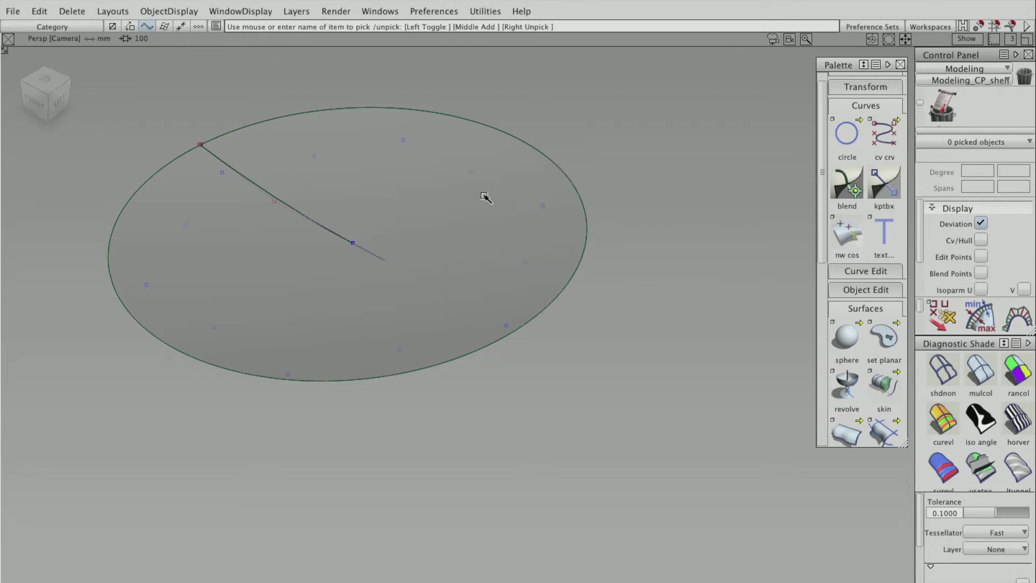
left_click_drag(549, 232, 457, 232, "ctrl+shift")
left_click(520, 229)
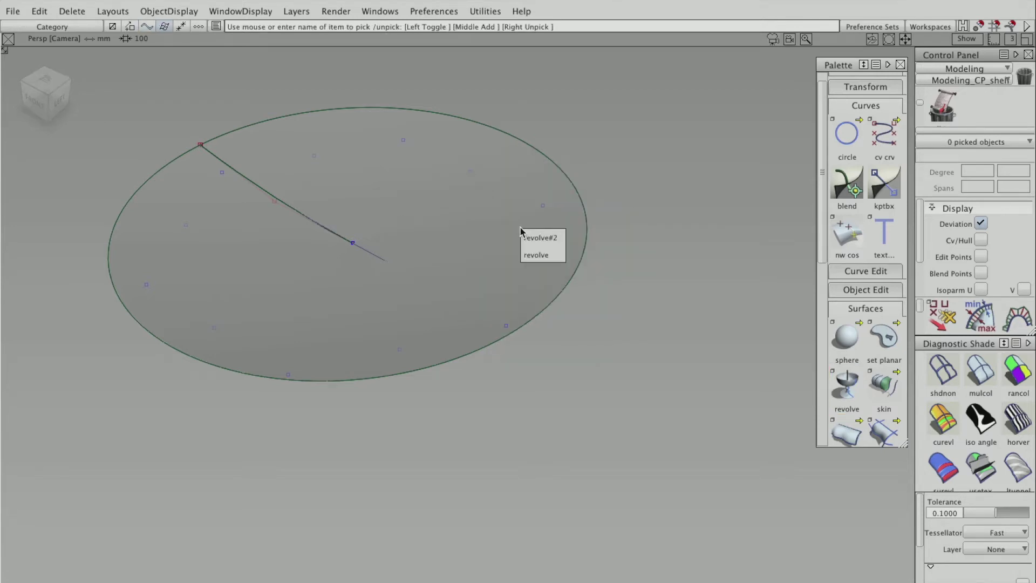
left_click(545, 241)
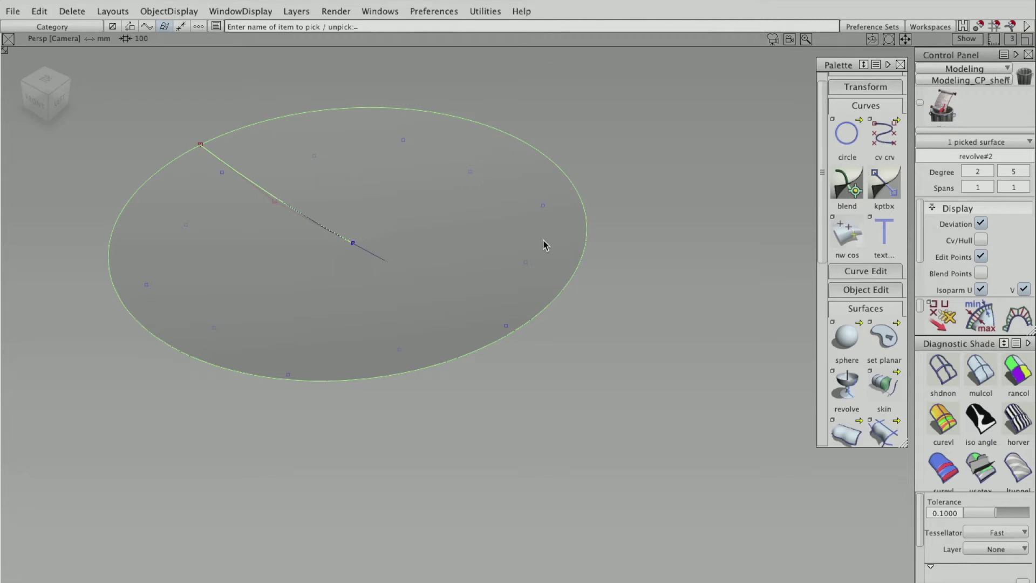
key("Delete")
key("Return")
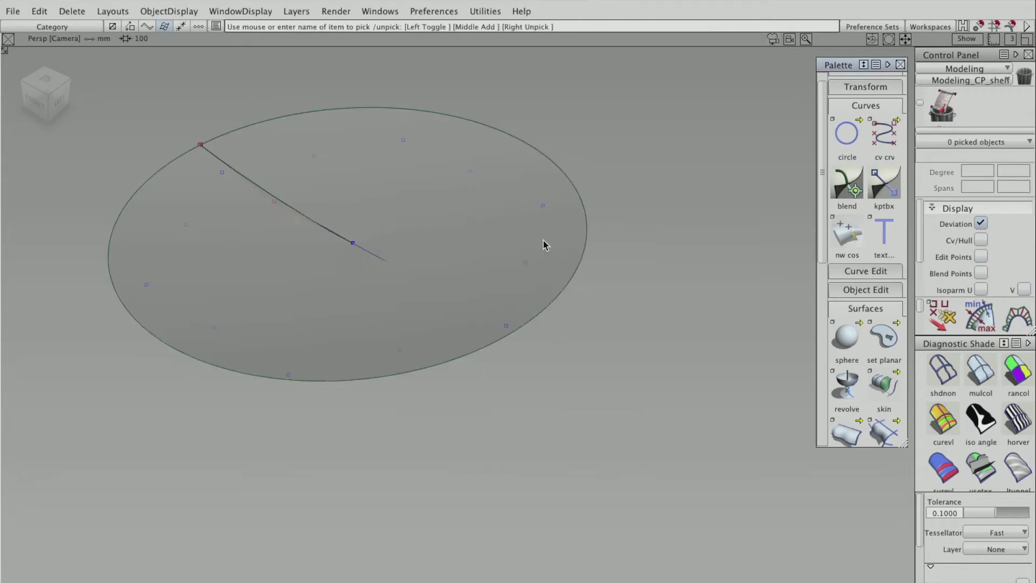
- Start projecting curves onto the original revolved disc surface, with the projection vector set to Z
left_click_drag(537, 236, 747, 299, "ctrl+shift")
left_click(495, 235)
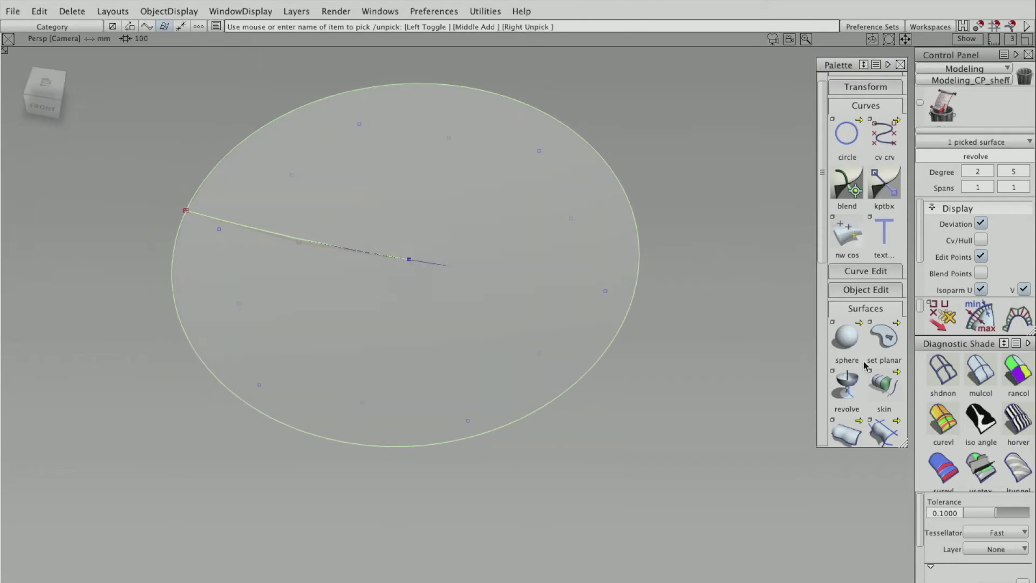
scroll(864, 366, "up", 1)
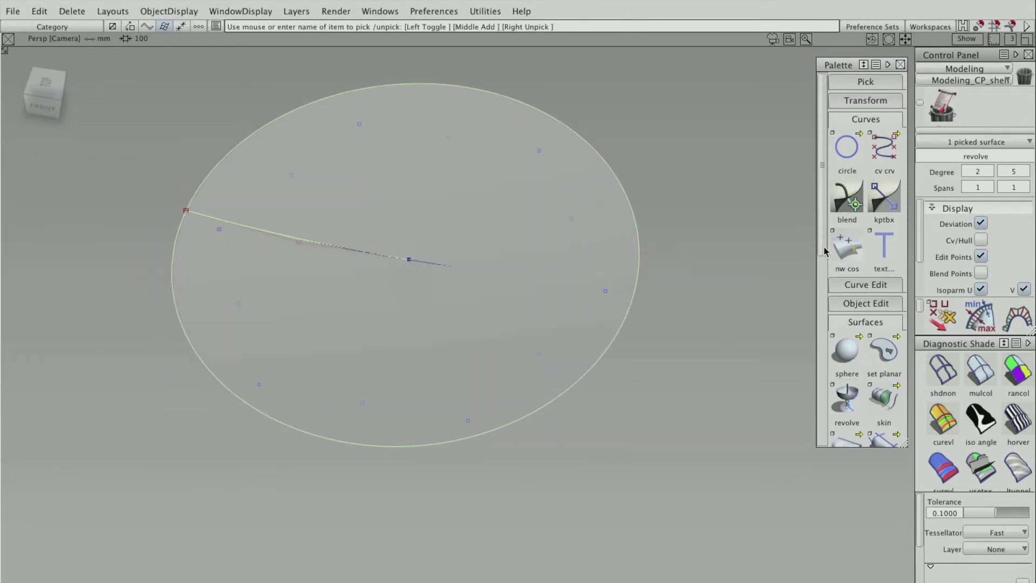
left_click_drag(824, 251, 824, 324)
mouse_move(825, 324)
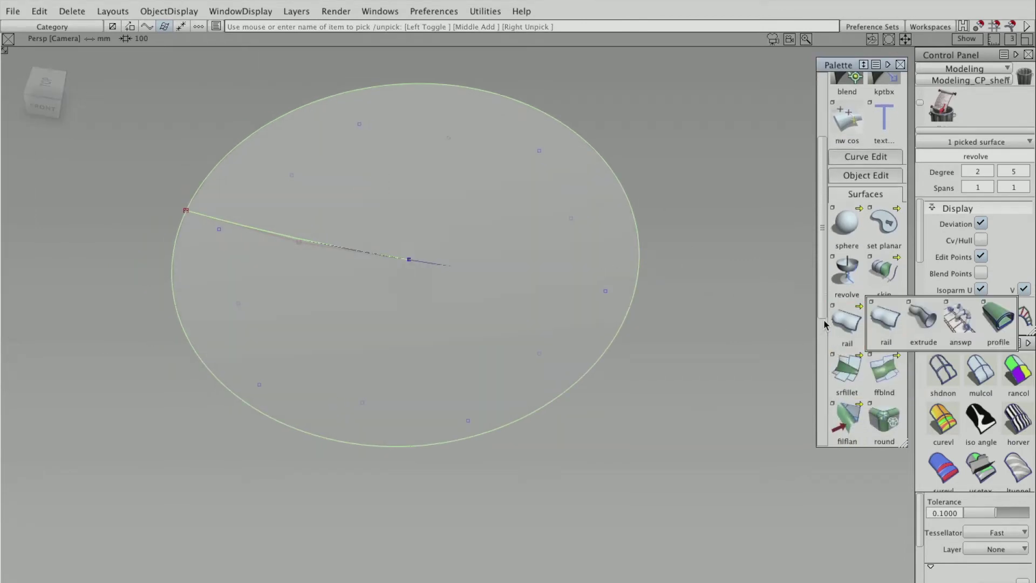
mouse_move(825, 286)
left_mouse_down()
mouse_move(819, 324)
mouse_move(820, 286)
left_mouse_up()
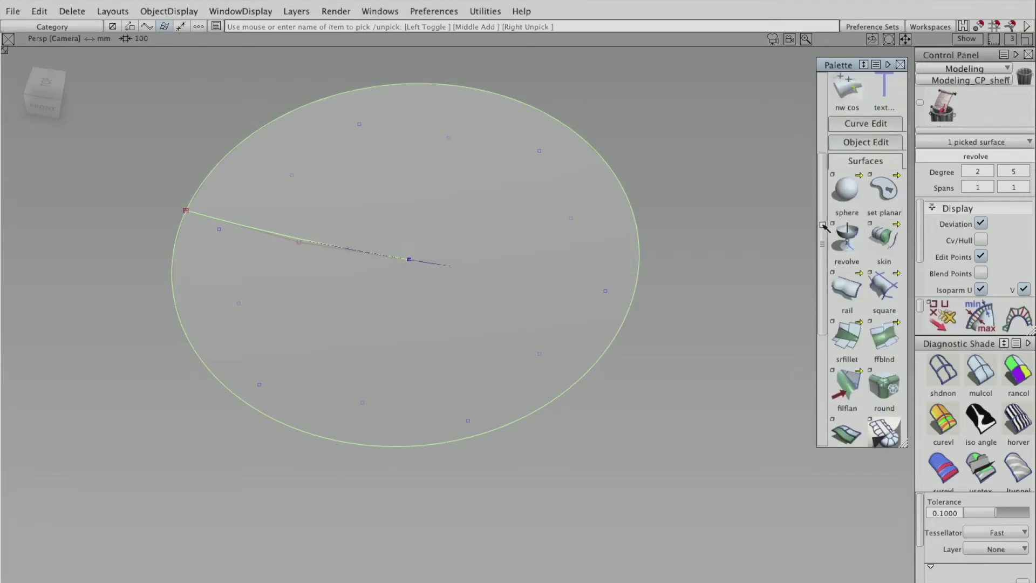
left_click_drag(821, 226, 820, 256)
scroll(837, 284, "down", 12)
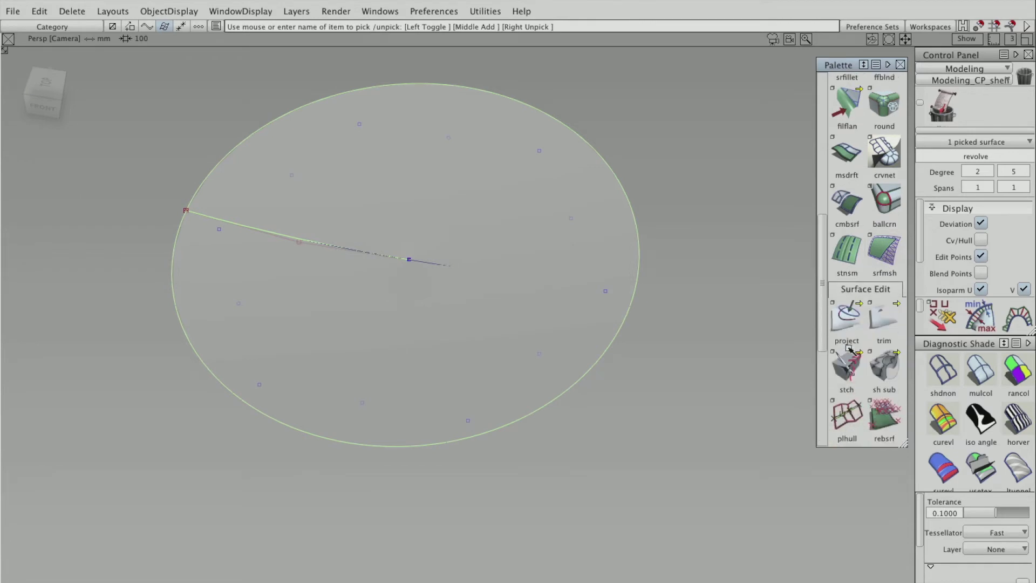
left_click(848, 210)
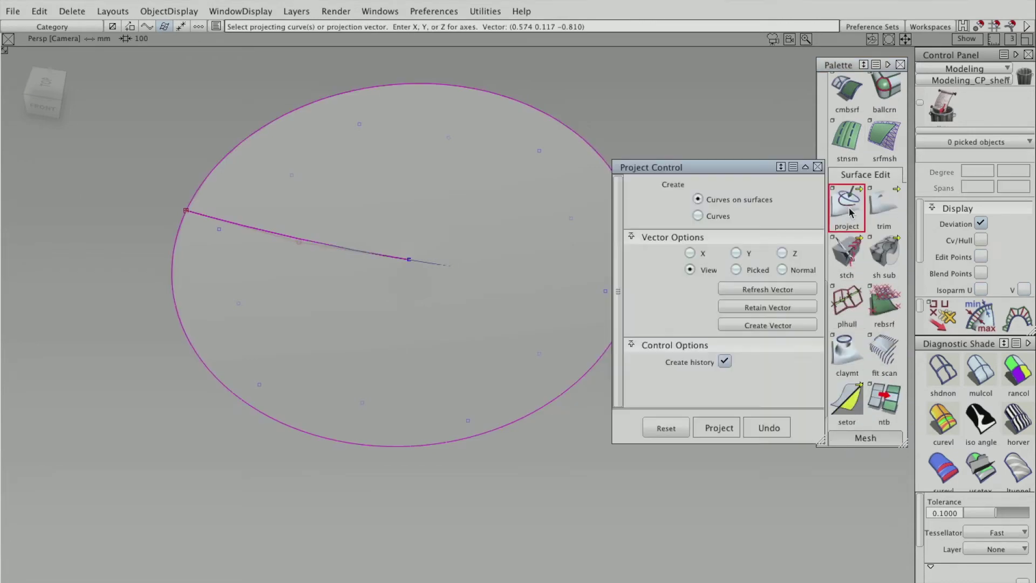
left_click_drag(743, 175, 774, 266)
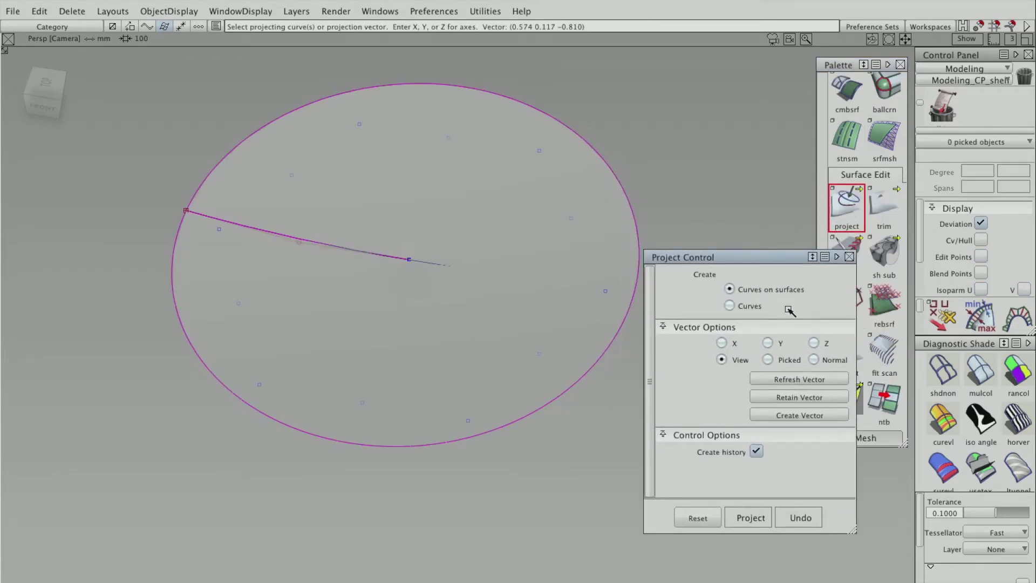
left_click(814, 343)
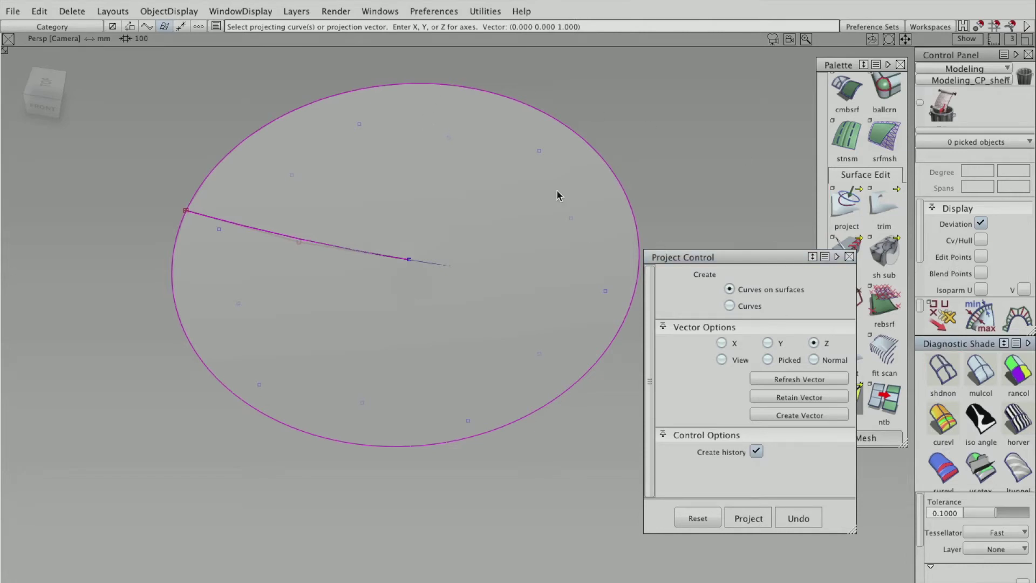
- Turn off diagnostic shading and project the six hexagon edge lines onto the disc as curves on surface
left_click(943, 373)
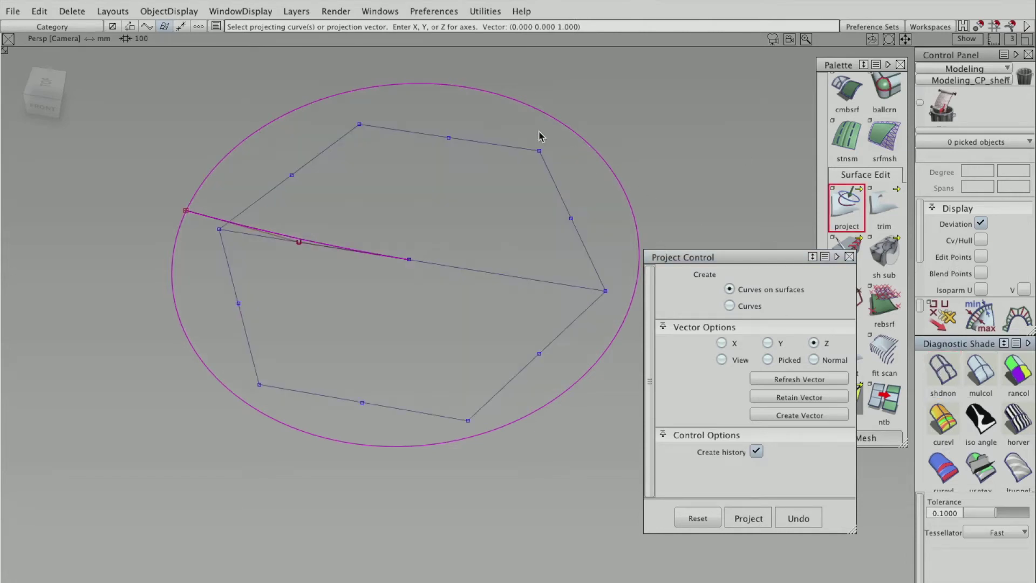
left_click(499, 164)
left_click(555, 273)
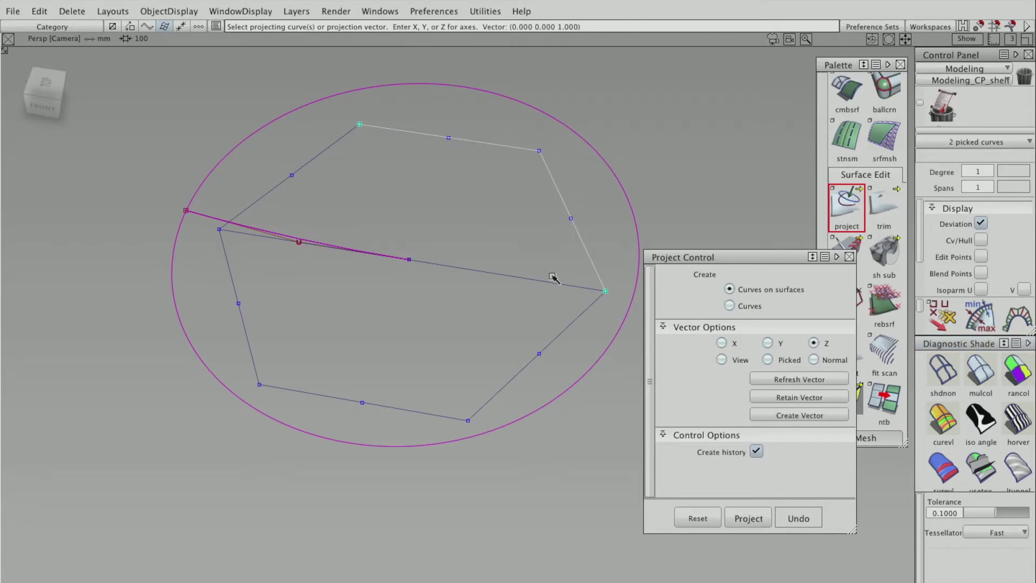
left_click(546, 354)
left_click(298, 398)
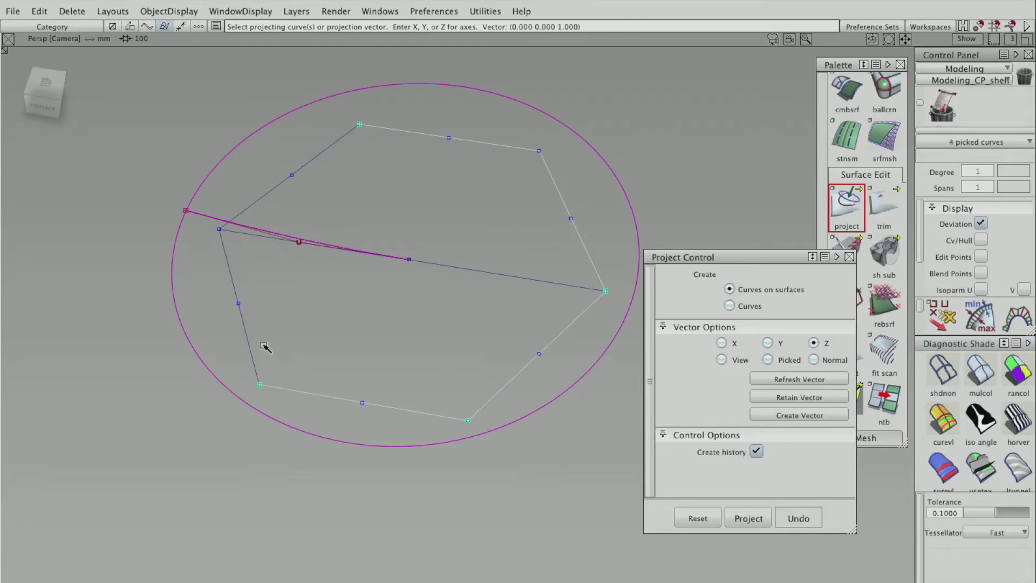
left_click(236, 329)
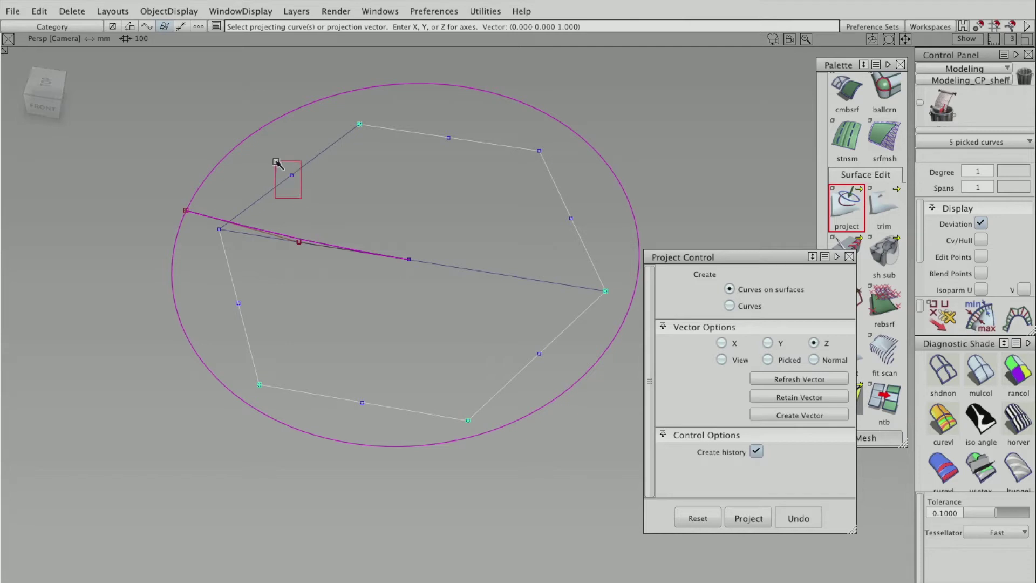
left_click(285, 172)
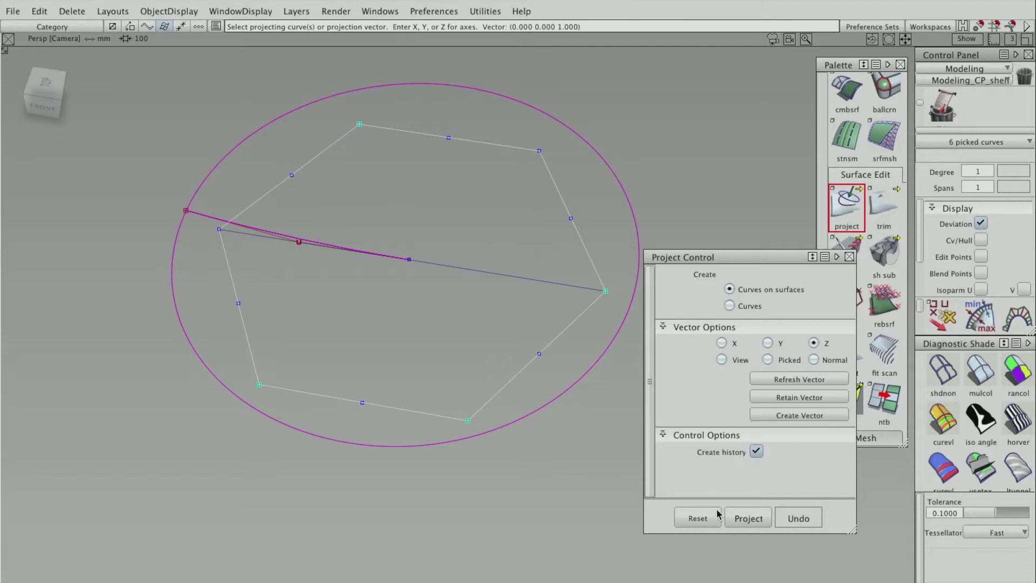
left_click(740, 520)
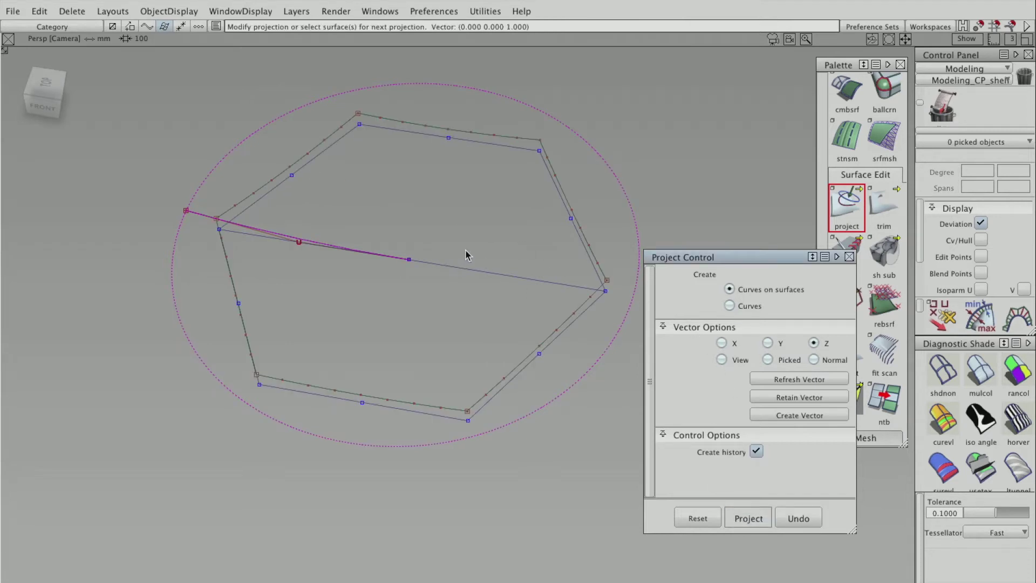
- Pick the projected hexagon curves on the disc and turn multi-color shading back on to check them
left_click_drag(462, 263, 498, 236, "ctrl+shift")
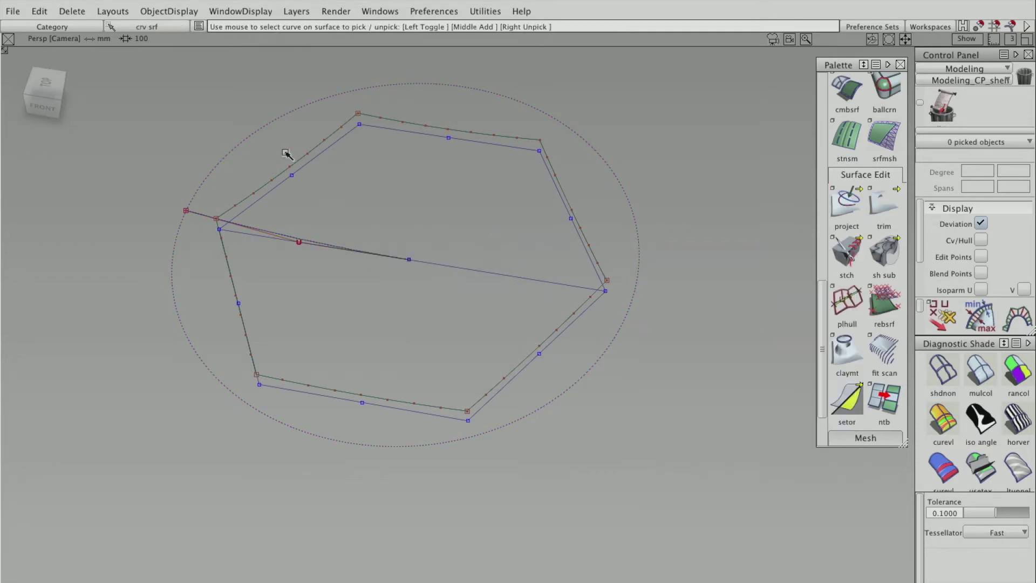
left_click_drag(165, 78, 448, 305)
left_click(973, 378)
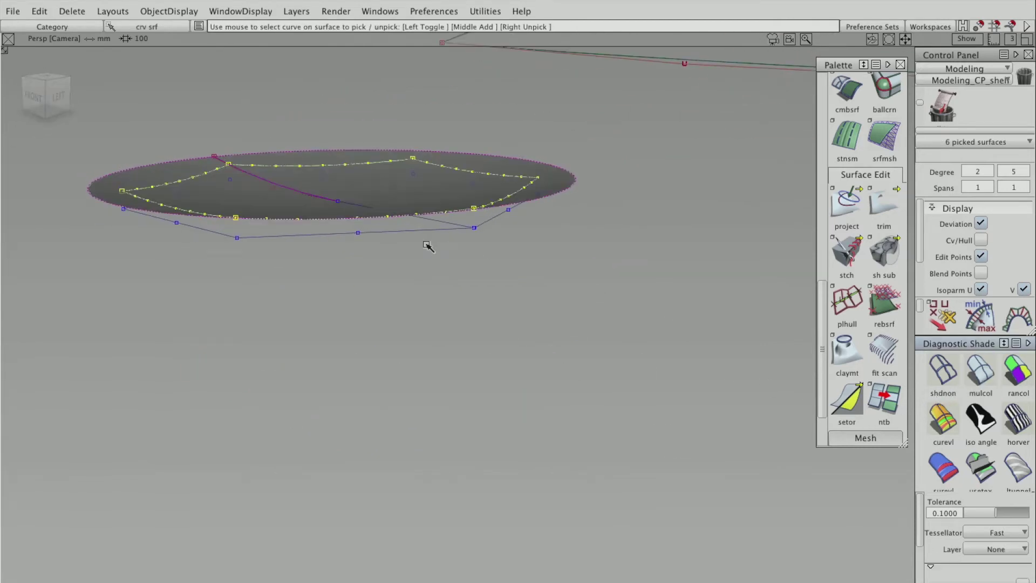
mouse_move(369, 206)
left_mouse_down("alt+shift")
mouse_move(363, 214)
mouse_move(395, 239)
left_mouse_up("alt+shift")
mouse_move(396, 242)
middle_mouse_down("alt")
mouse_move(417, 261)
mouse_move(414, 292)
mouse_move(393, 303)
mouse_move(408, 279)
mouse_move(526, 291)
middle_mouse_up("alt")
mouse_move(526, 292)
left_mouse_down("alt")
mouse_move(470, 303)
mouse_move(508, 328)
mouse_move(489, 298)
left_mouse_up("alt")
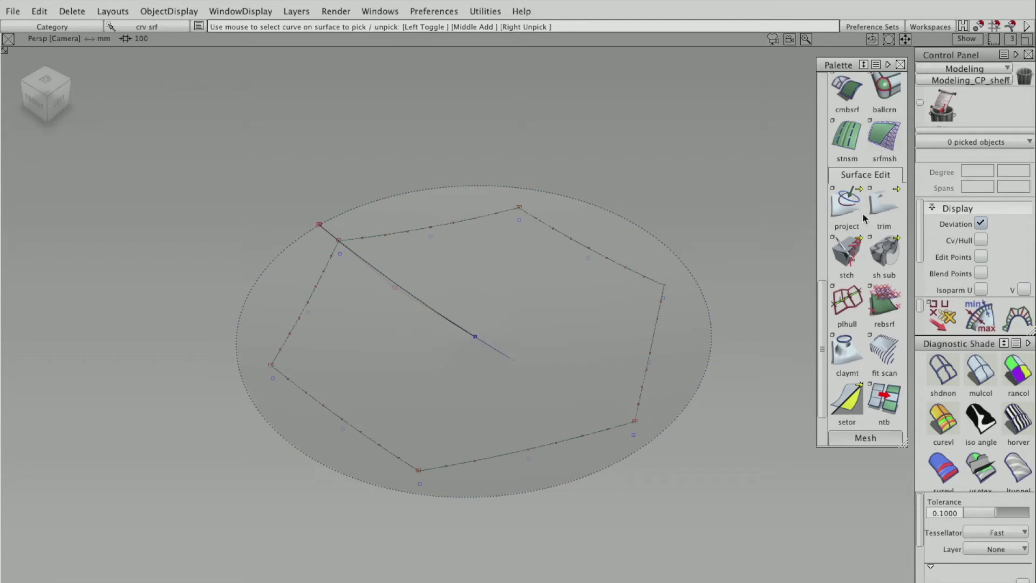
- Trim the revolved disc along the projected curves, keeping only the region inside the hexagon
left_click(885, 206)
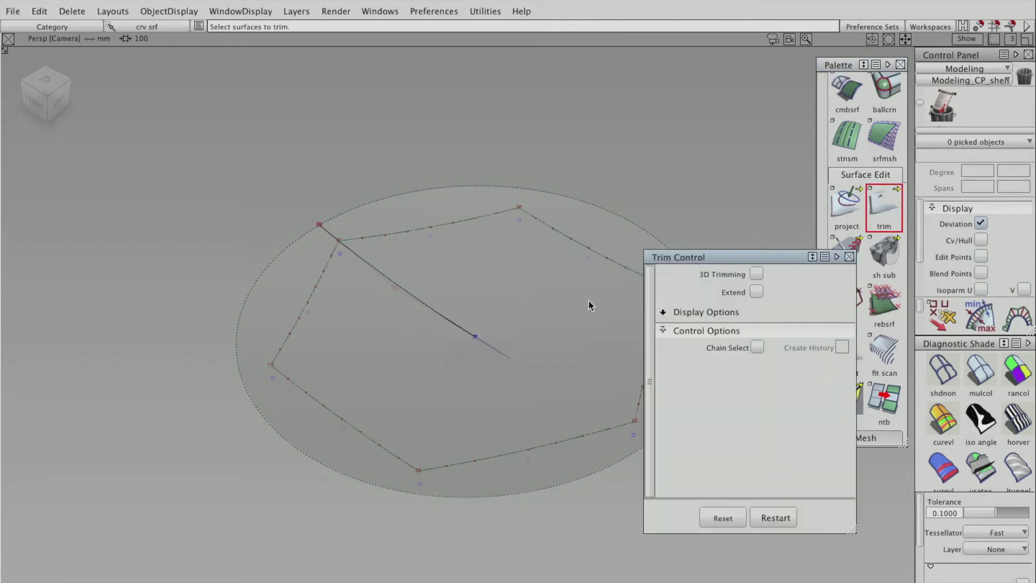
left_click(666, 307)
left_click(547, 287)
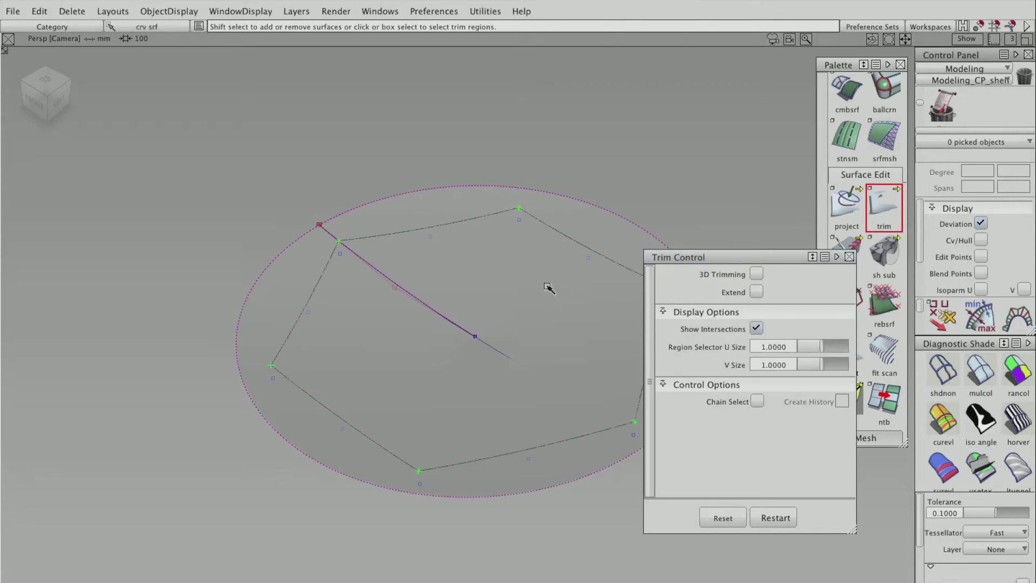
left_click(547, 287)
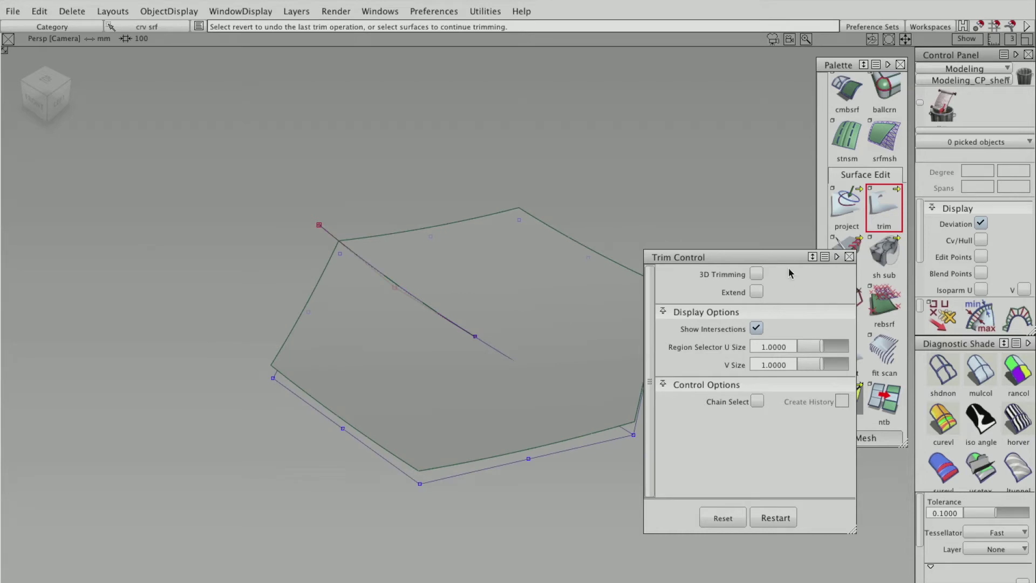
left_click(849, 256)
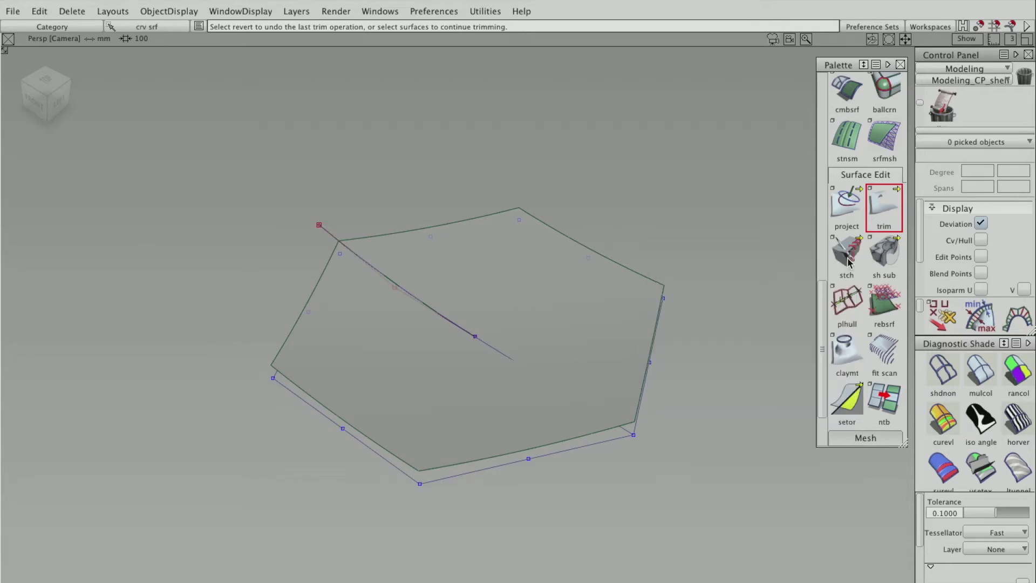
- Examine the trimmed hexagon's size and position relative to the large curved surface
left_click(509, 282, "alt+shift")
right_click_drag(548, 269, 476, 264, "alt+shift")
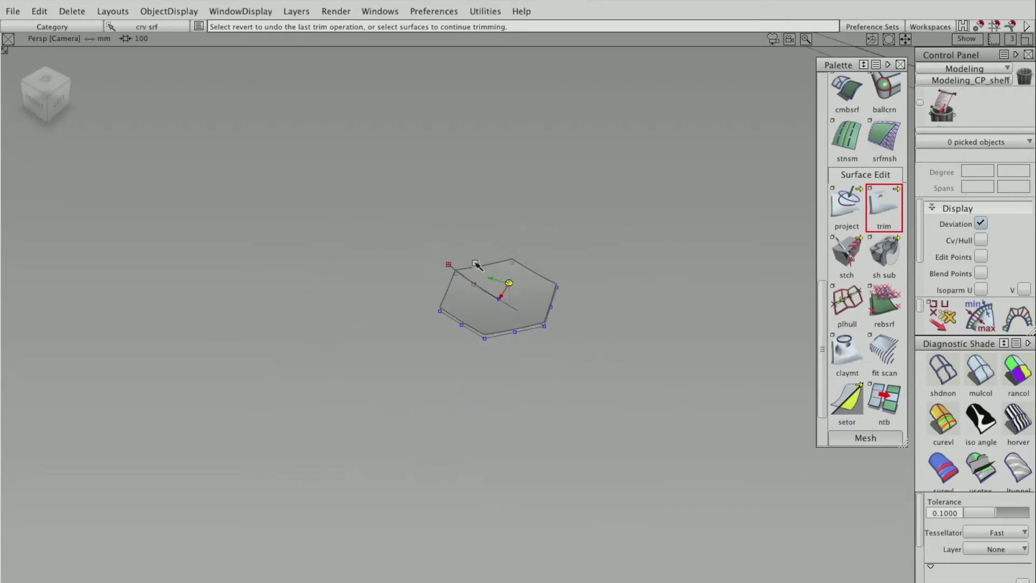
left_click_drag(476, 264, 657, 185, "alt+shift")
left_click_drag(534, 190, 675, 189, "alt+shift")
right_click_drag(675, 189, 601, 218, "alt+shift")
left_click_drag(600, 218, 562, 261, "alt+shift")
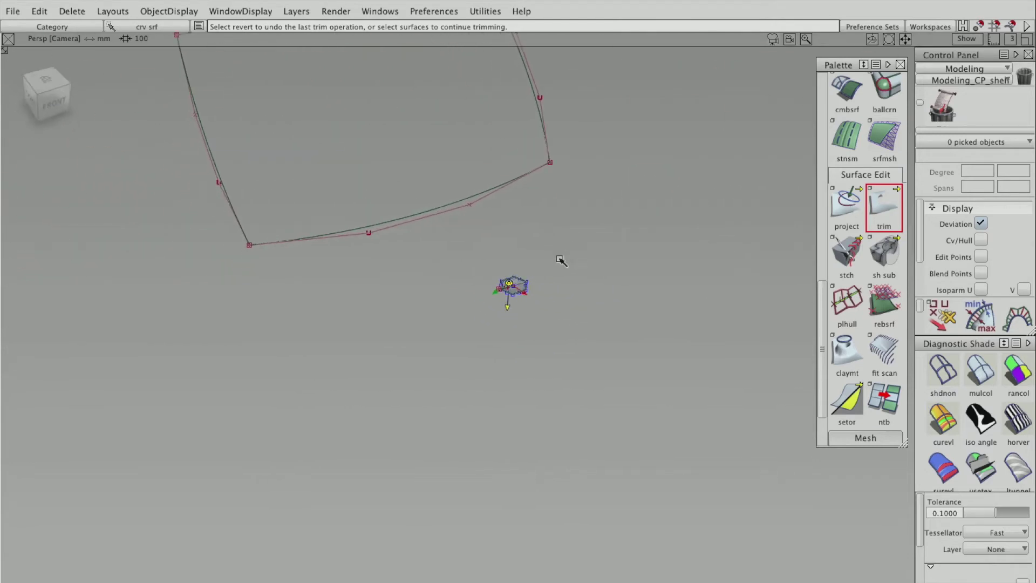
middle_click_drag(562, 262, 557, 346, "alt+shift")
left_click_drag(558, 346, 543, 288, "alt+shift")
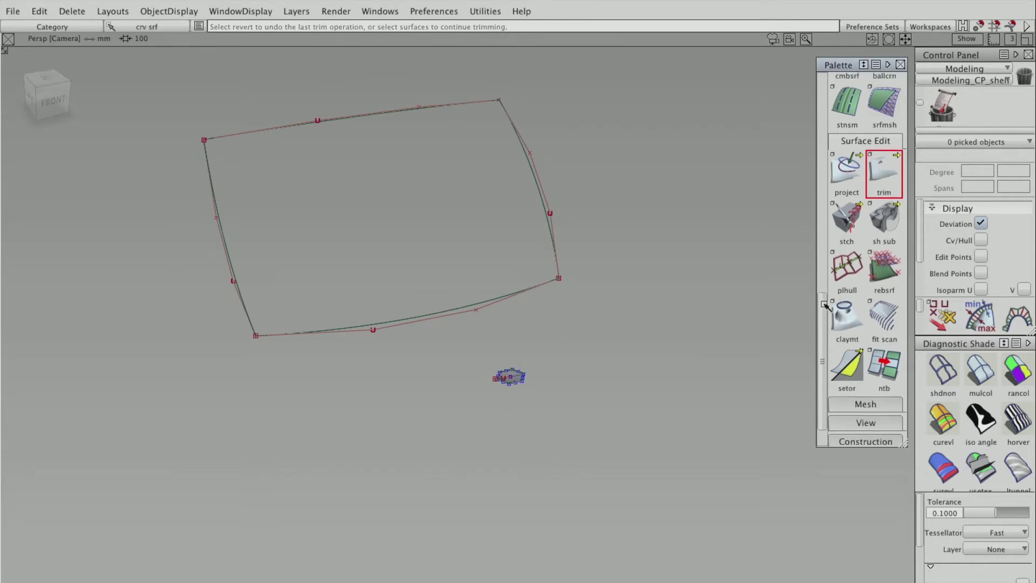
- Look through the surface editing, mesh and surface creation tools for the Conform Rig
scroll(821, 294, "down", 3)
left_click(846, 360)
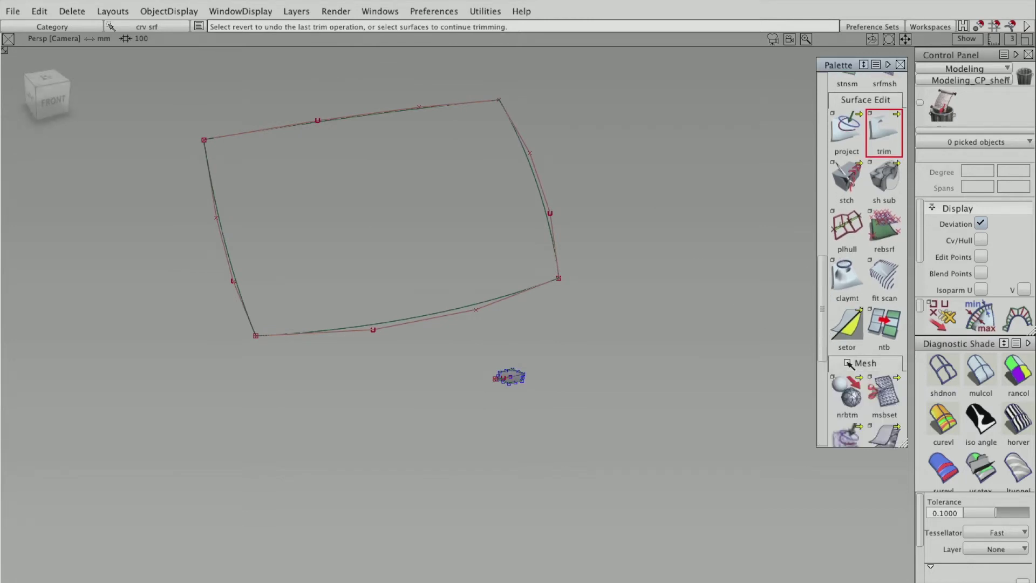
scroll(824, 345, "down", 9)
scroll(824, 346, "down", 3)
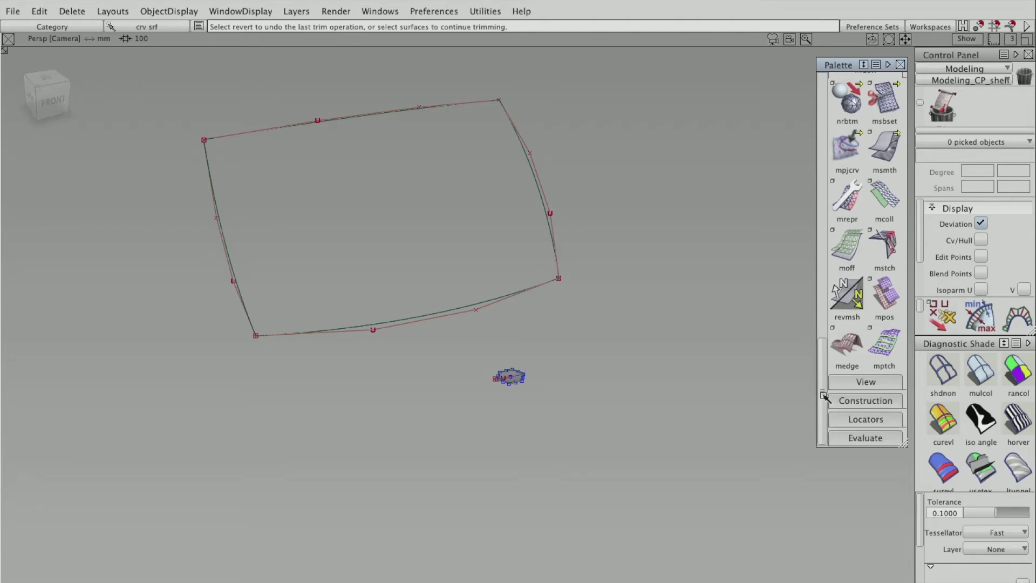
left_click_drag(825, 398, 822, 296)
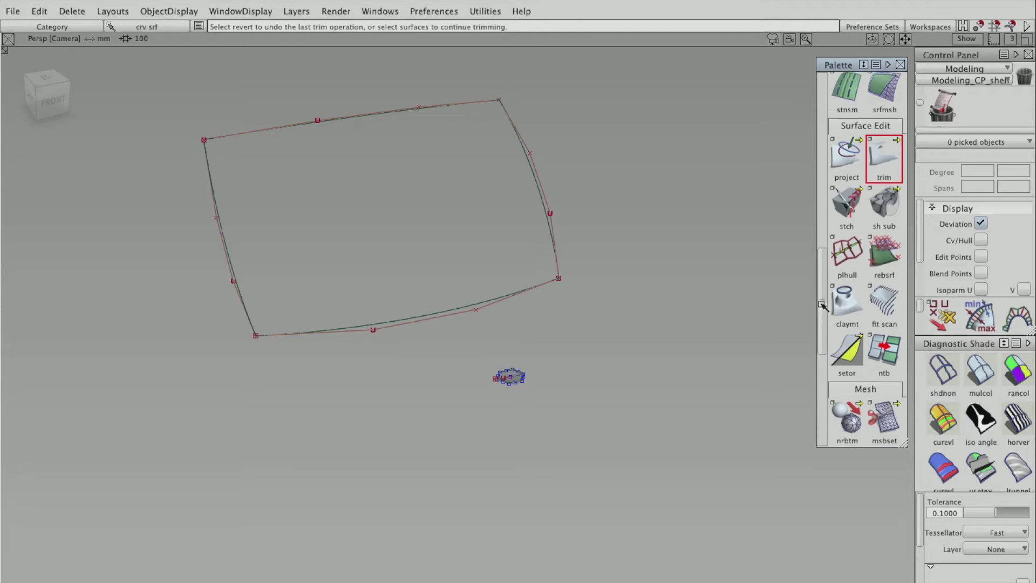
left_click(851, 210)
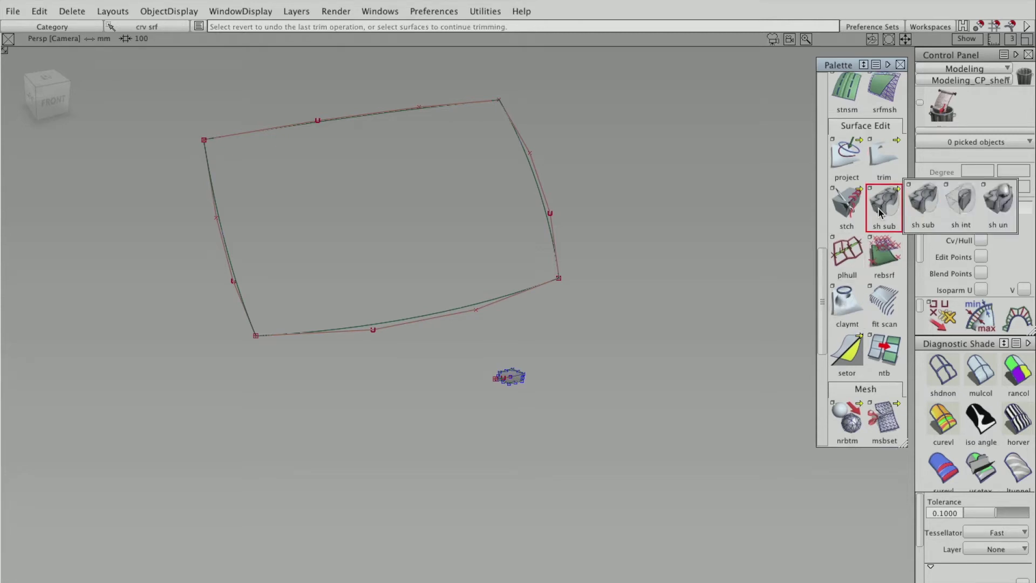
left_click(847, 156)
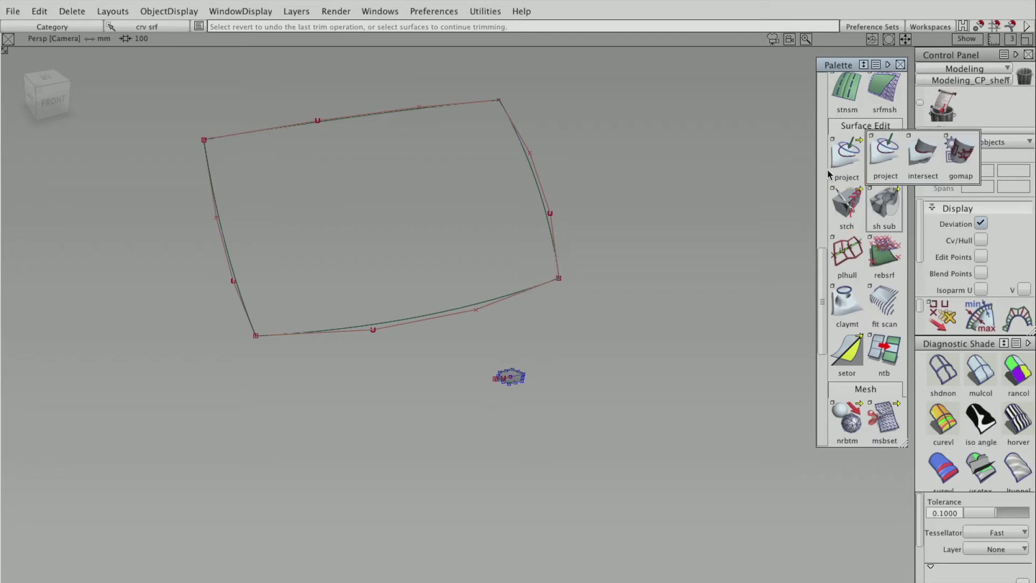
left_click_drag(822, 281, 820, 177)
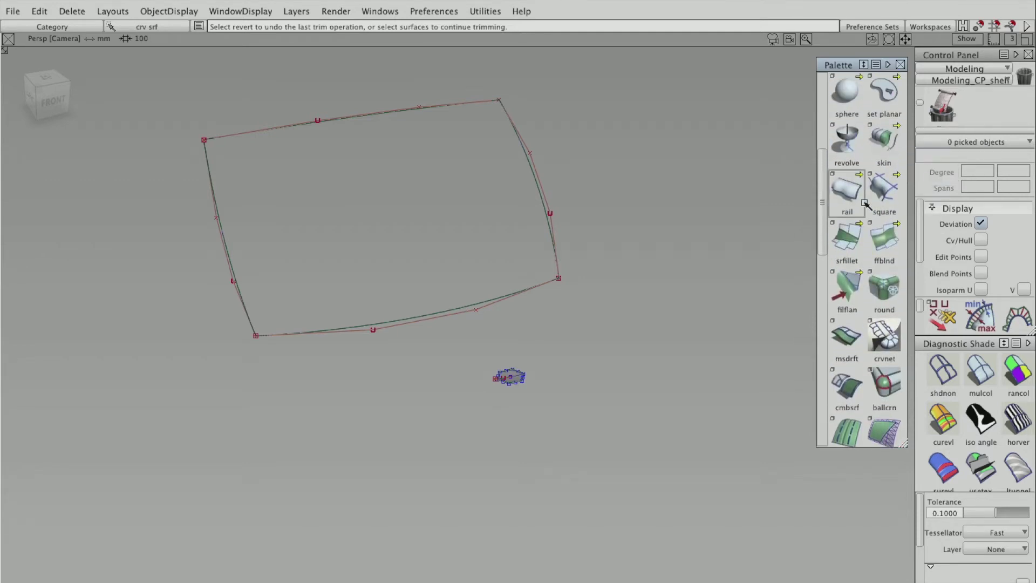
left_click(887, 237)
left_click(855, 242)
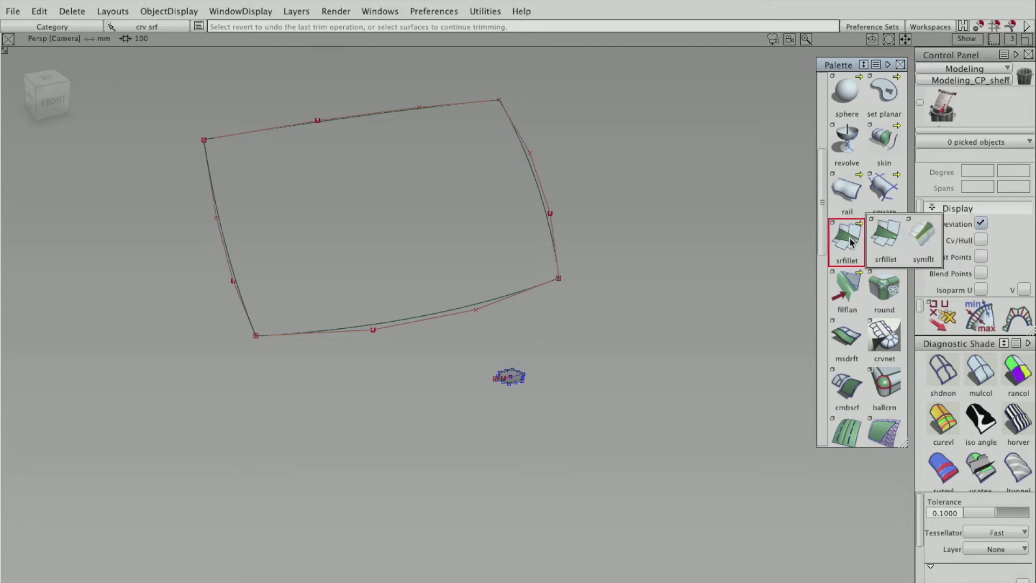
left_click(850, 274)
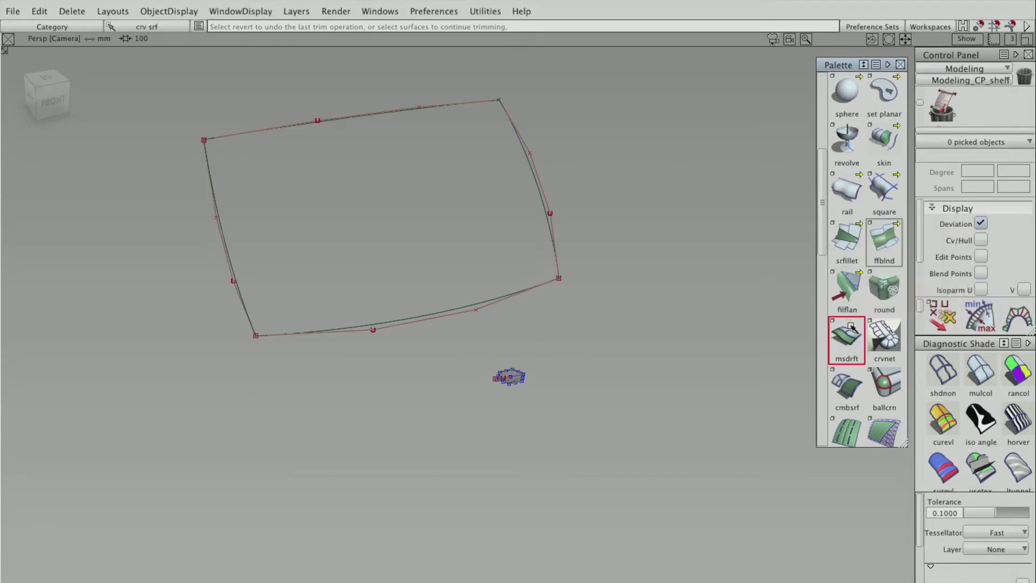
- Start the Conform Rig from the object editing tools and place its window clear of the large surface
mouse_move(878, 152)
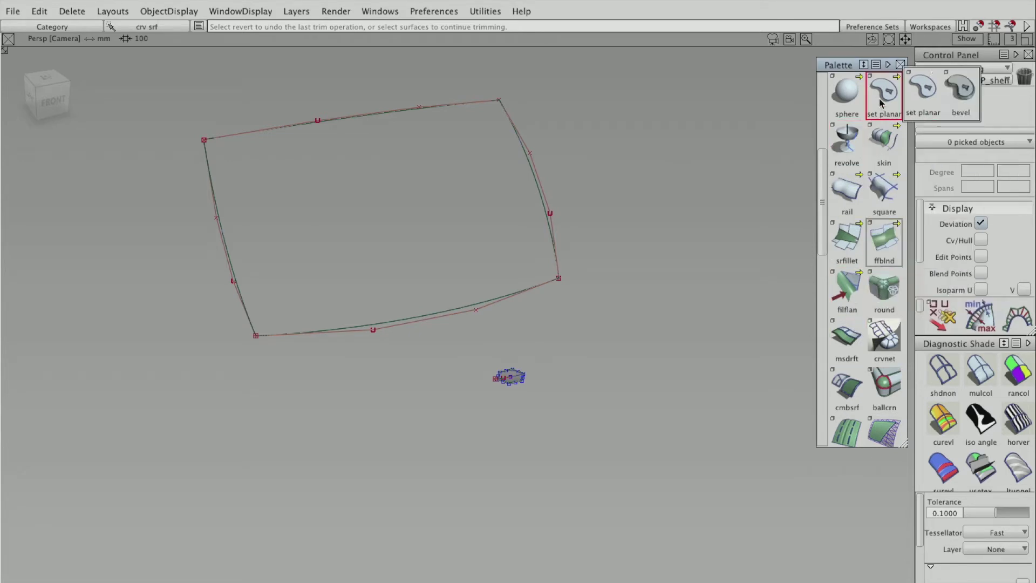
mouse_move(849, 99)
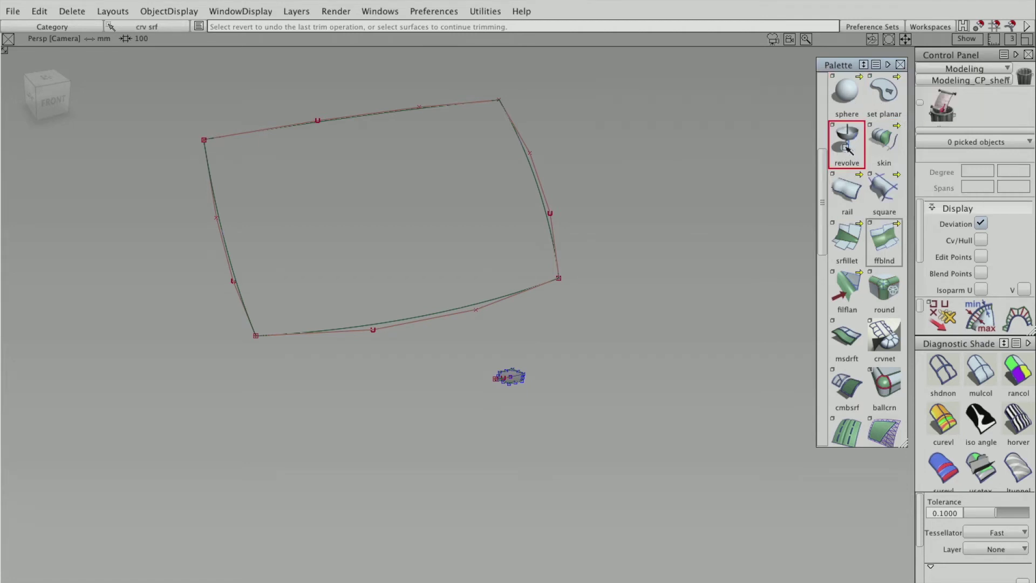
mouse_move(846, 187)
left_click_drag(822, 207, 824, 169)
left_click(848, 173)
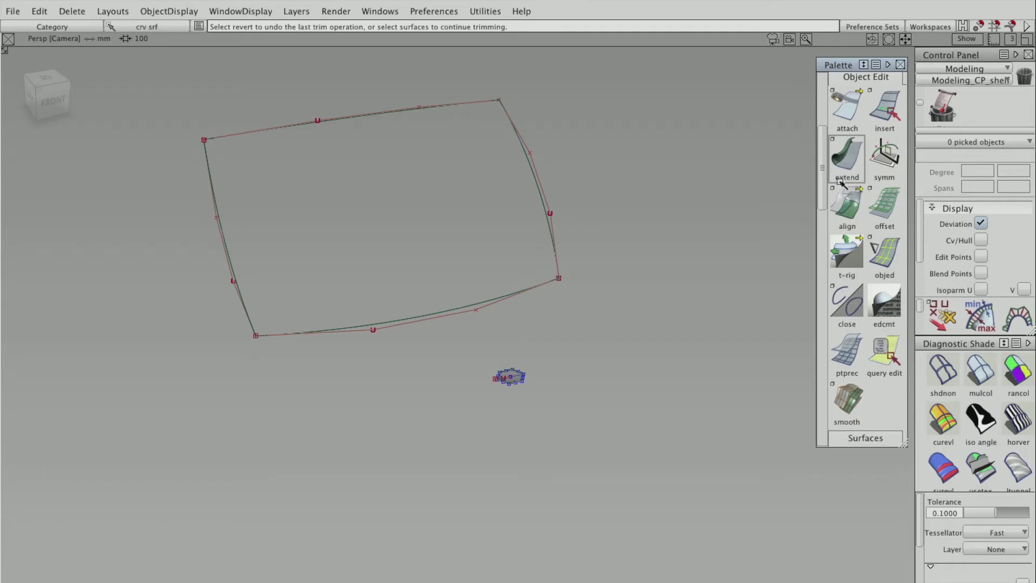
left_click(845, 242)
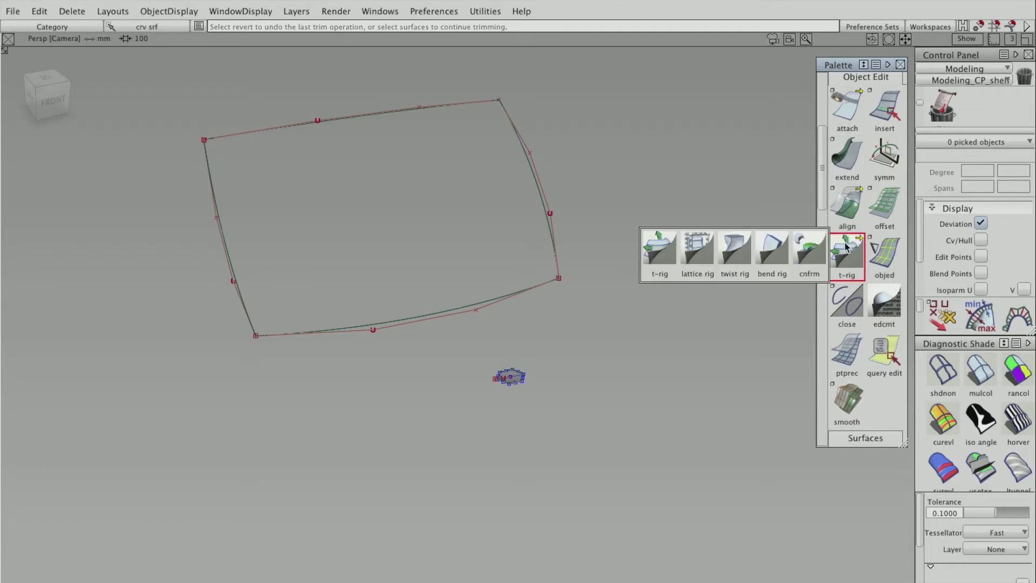
left_click(805, 248)
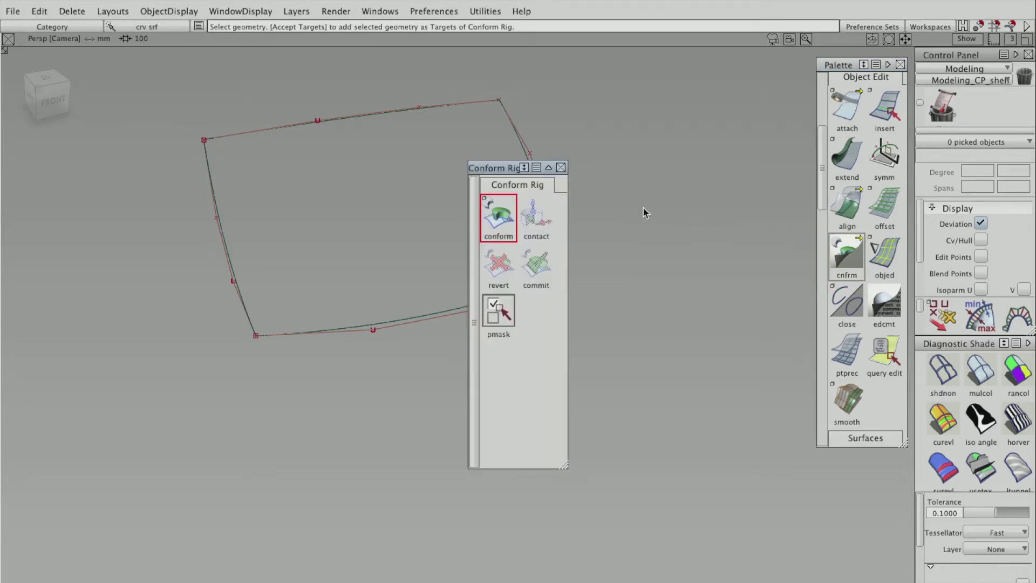
left_click_drag(510, 168, 684, 132)
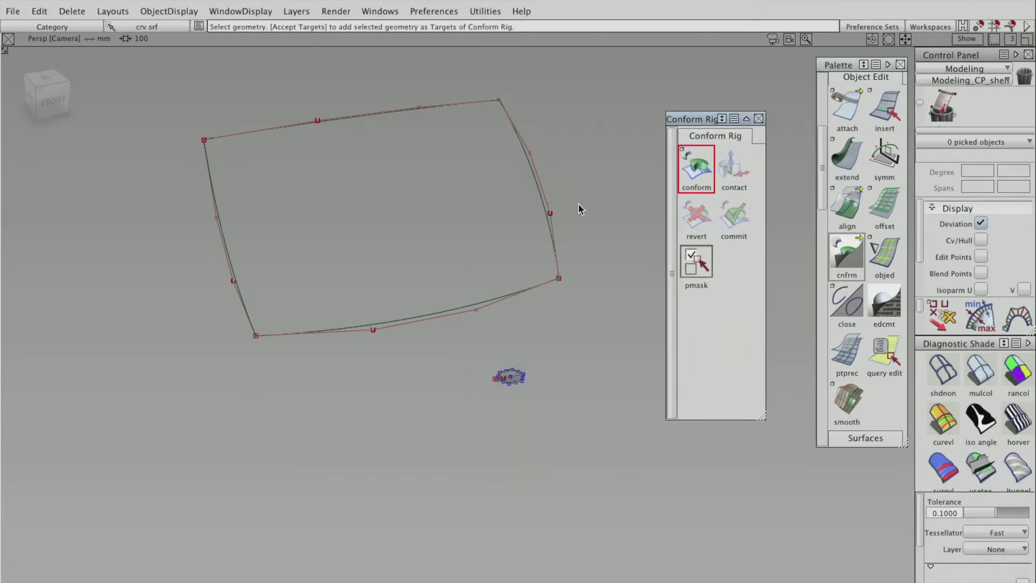
- Pick the trimmed hexagonal surface below the large curved surface
left_click_drag(578, 203, 502, 317, "ctrl+shift")
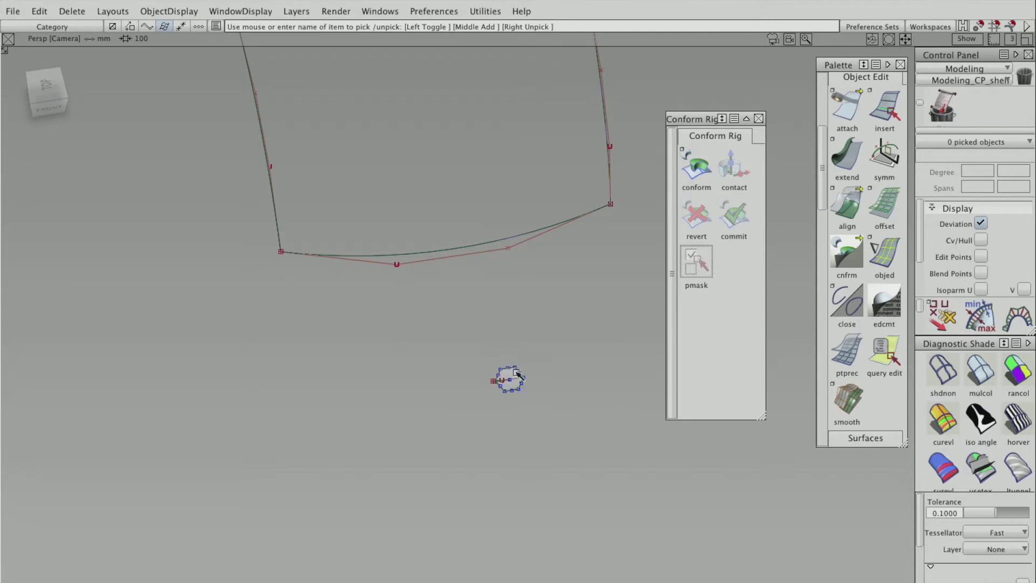
left_click(429, 122)
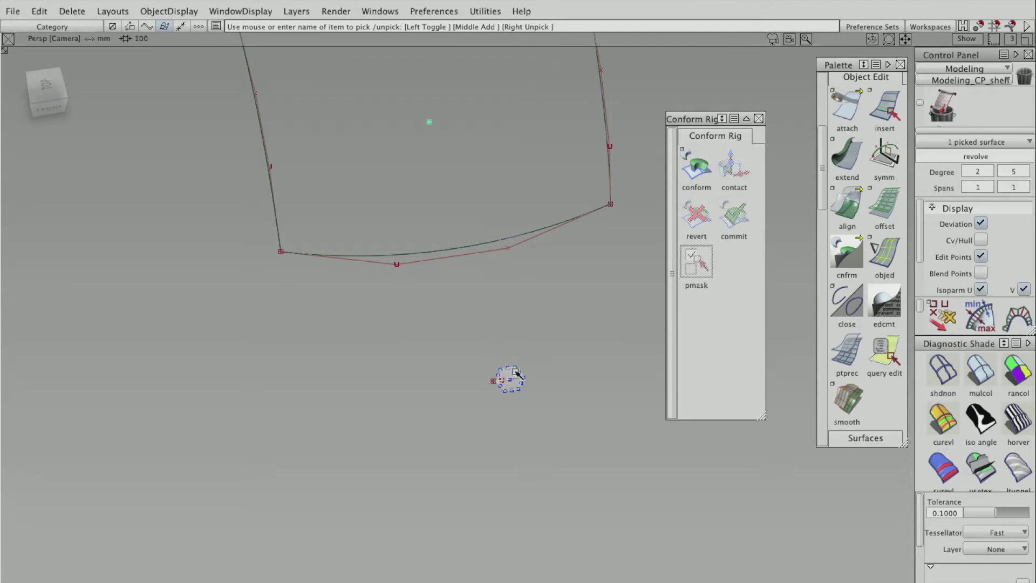
left_click(40, 11)
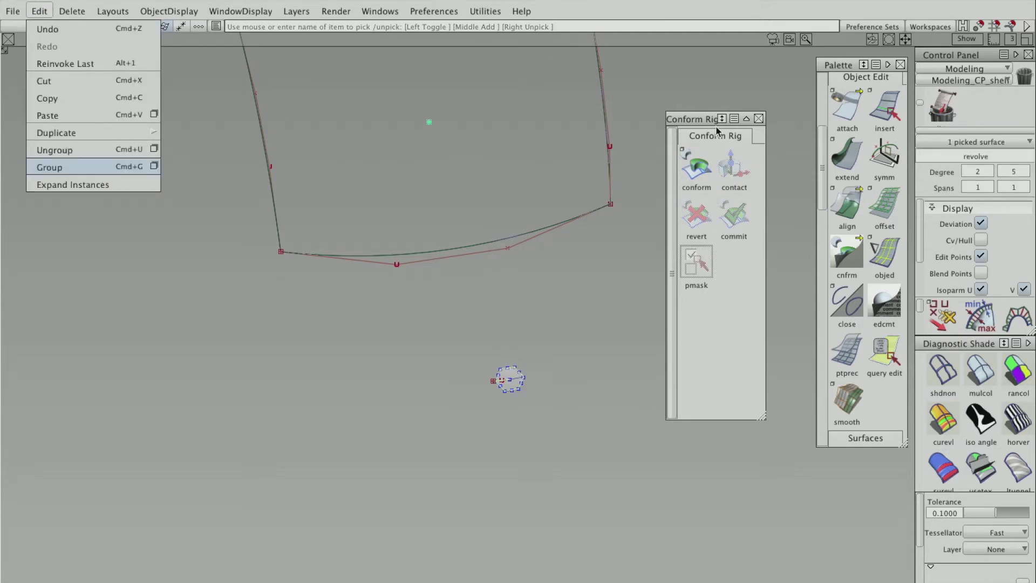
- Search the modeling tools for the Array command
left_click(825, 129)
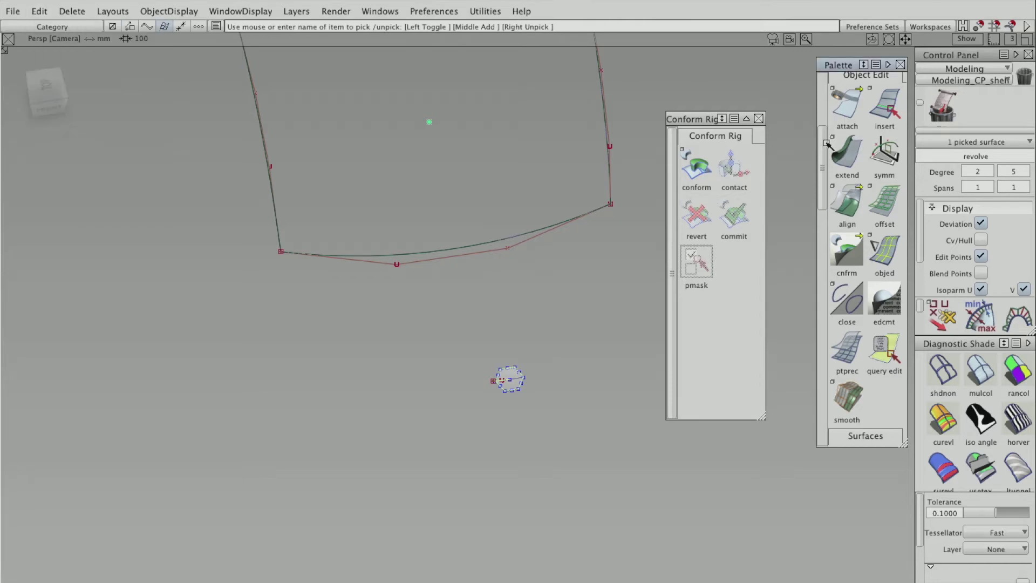
scroll(827, 148, "down", 2)
scroll(827, 147, "up", 6)
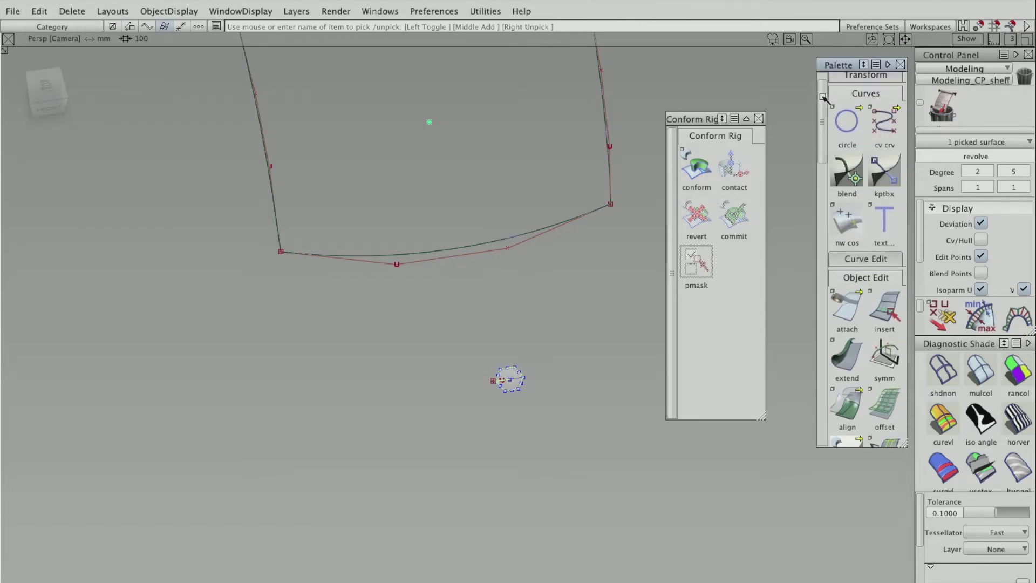
scroll(826, 145, "down", 5)
left_click_drag(826, 143, 837, 368)
scroll(837, 369, "down", 3)
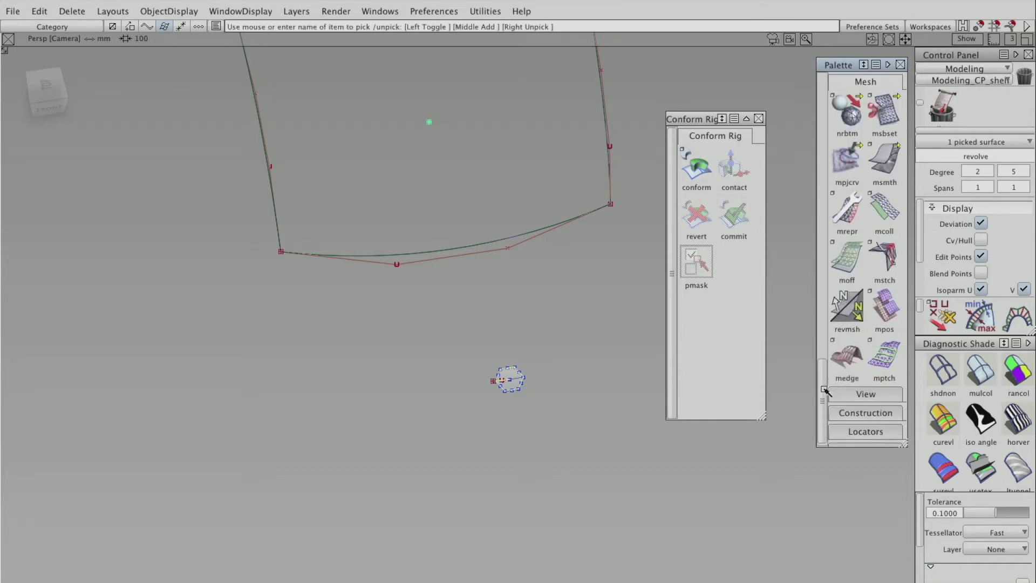
scroll(865, 239, "down", 1)
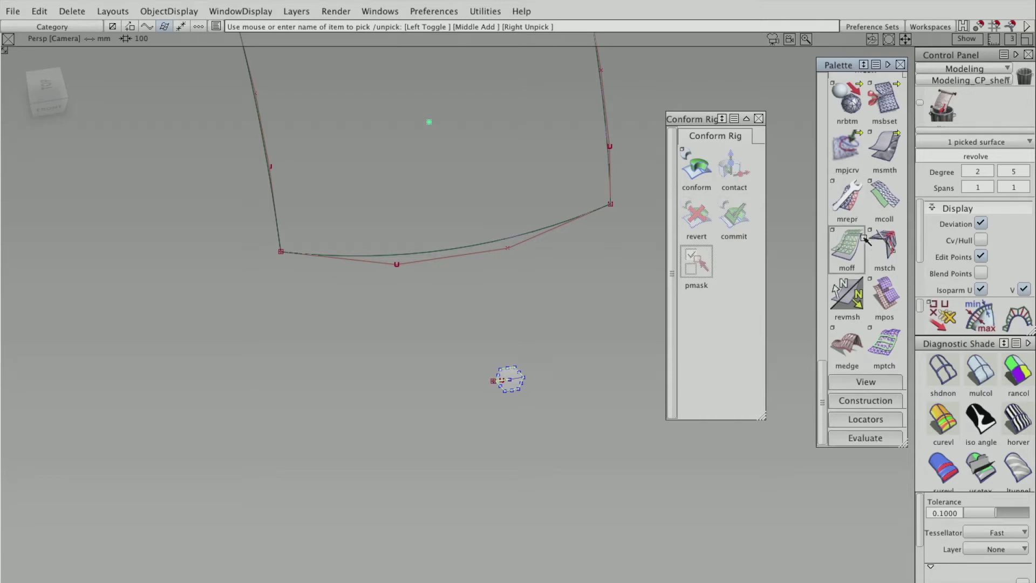
scroll(865, 239, "up", 5)
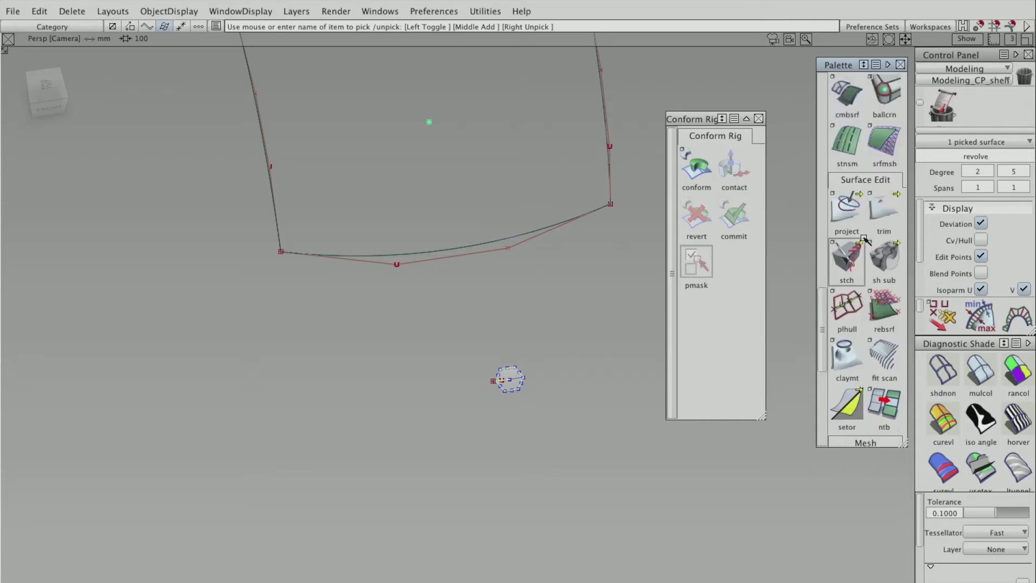
scroll(866, 240, "up", 1)
scroll(866, 240, "up", 3)
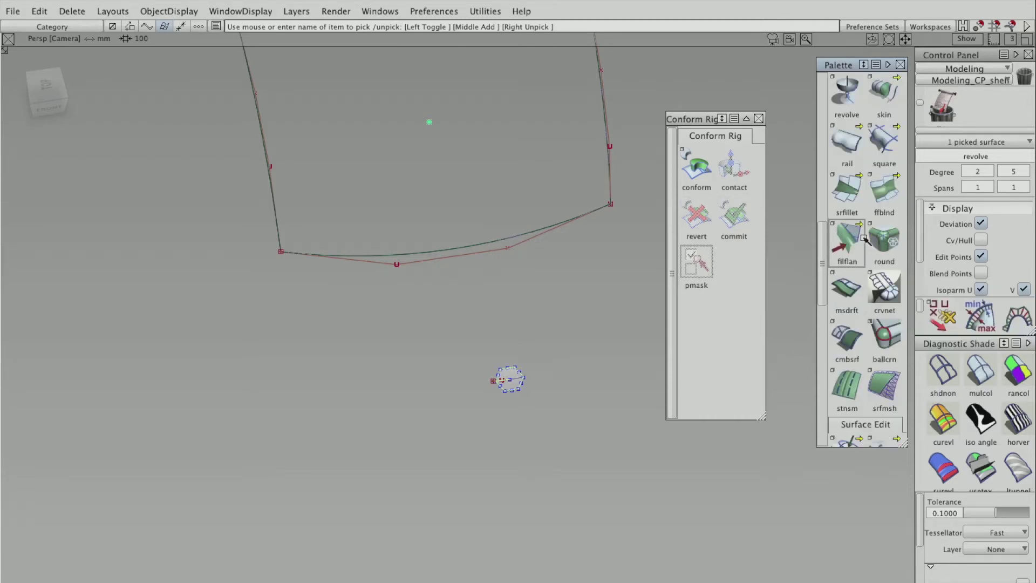
scroll(865, 205, "up", 8)
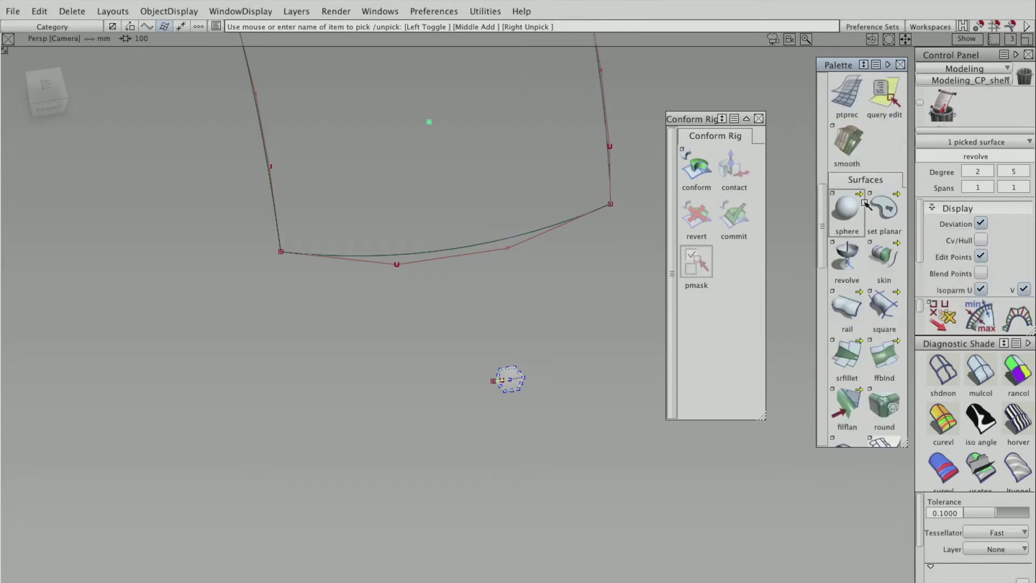
scroll(866, 205, "up", 3)
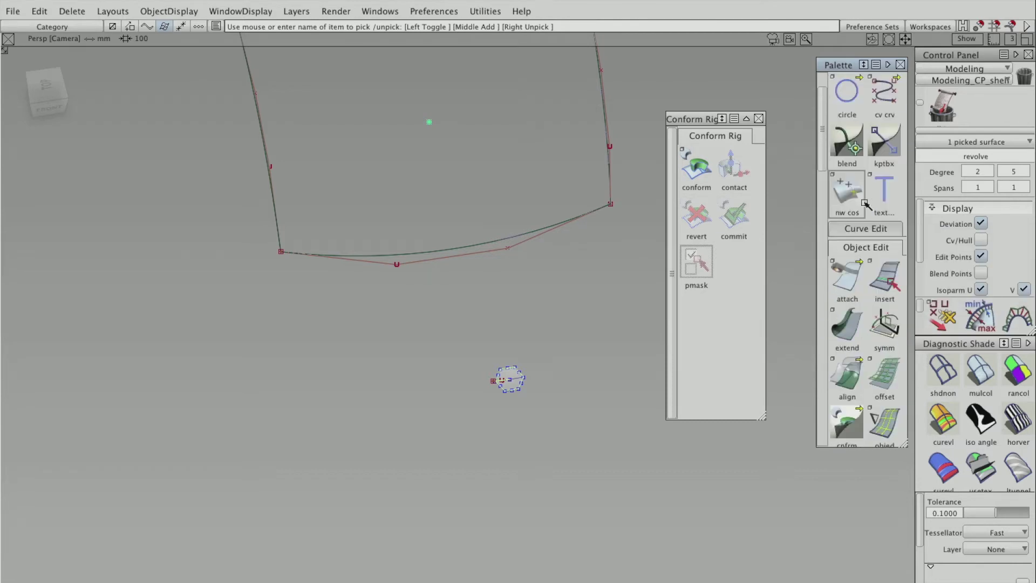
scroll(865, 232, "up", 3)
- Pick the trimmed hexagonal surface below the large curved surface and open the Array command's options for it
left_click(864, 233)
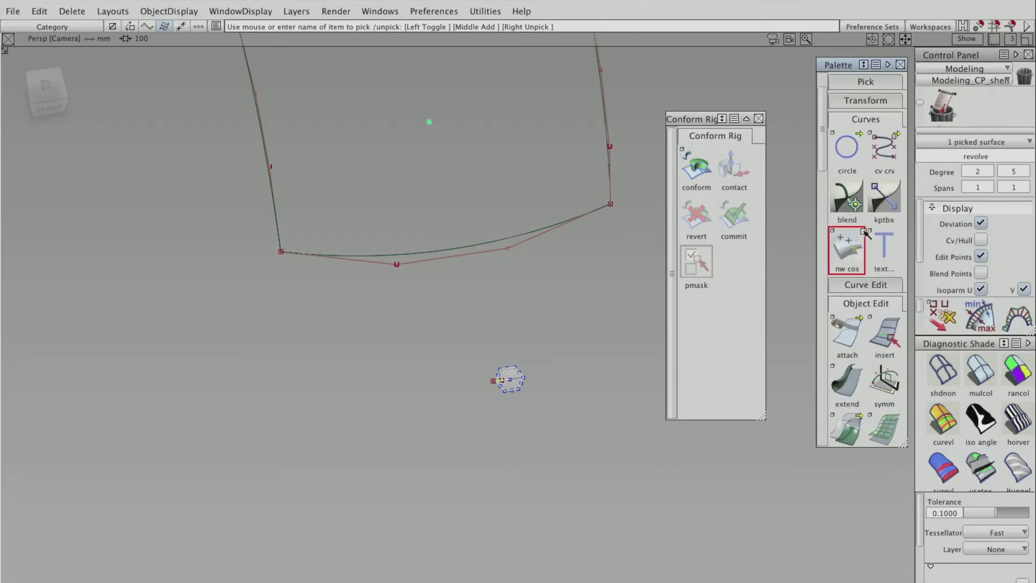
left_click(868, 102)
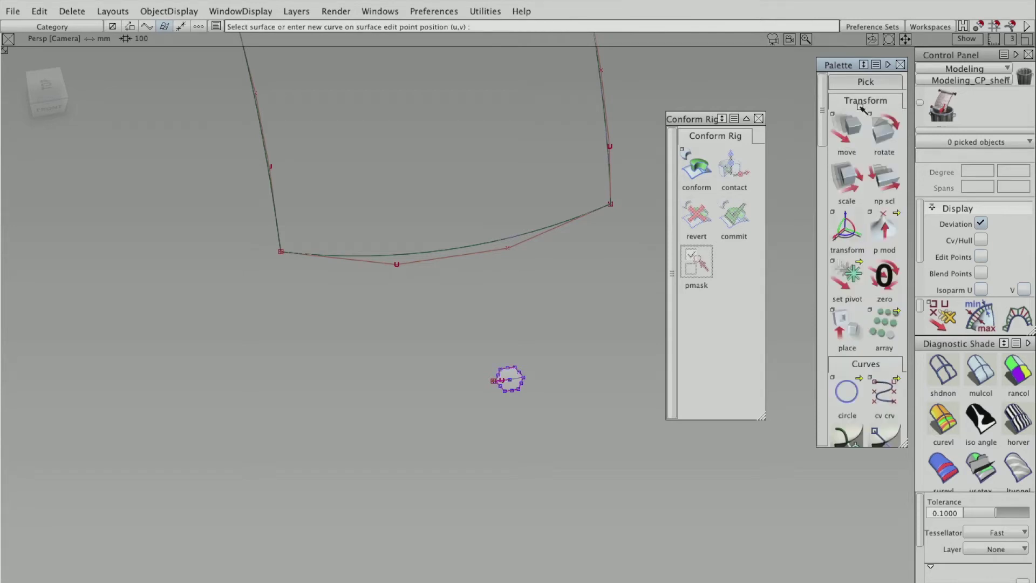
left_click(883, 318)
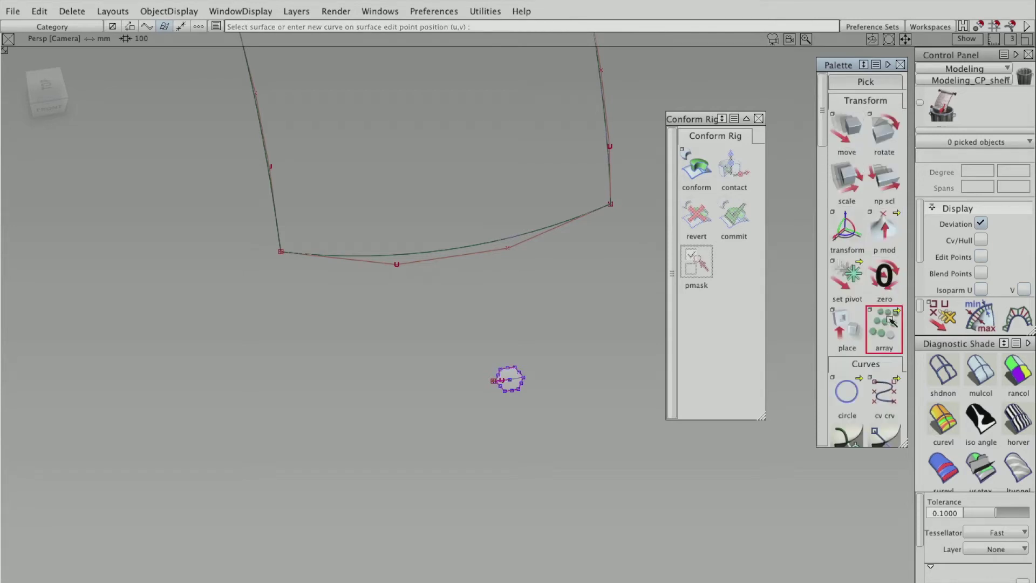
double_click(883, 318)
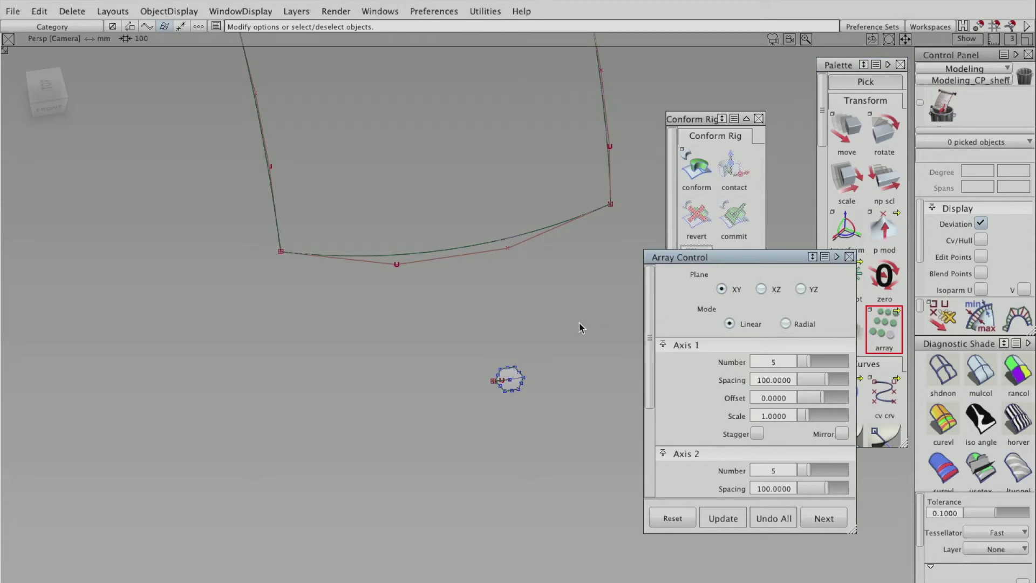
left_click_drag(542, 347, 512, 354, "ctrl+shift")
left_click(507, 377)
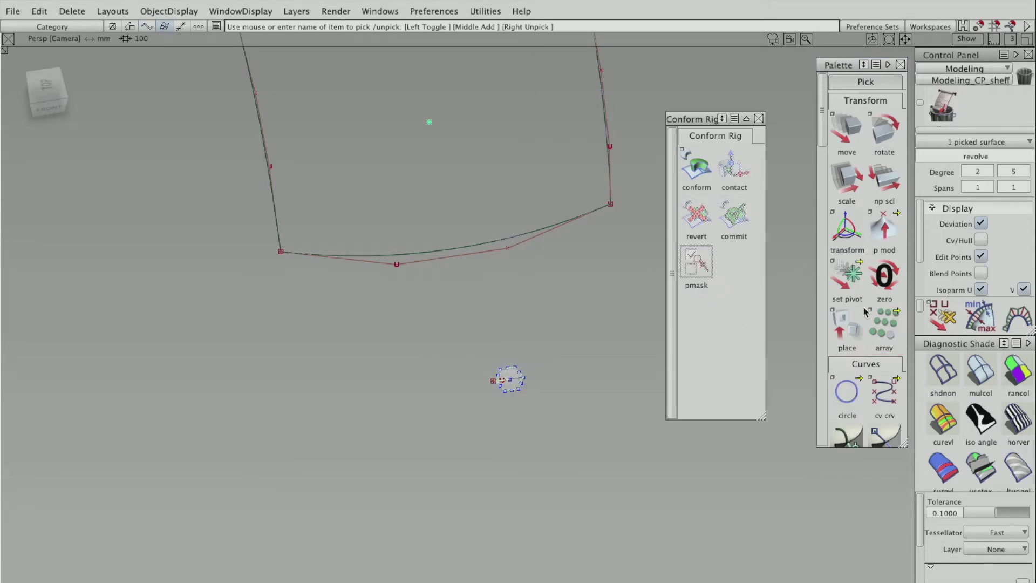
left_click(884, 323)
double_click(883, 323)
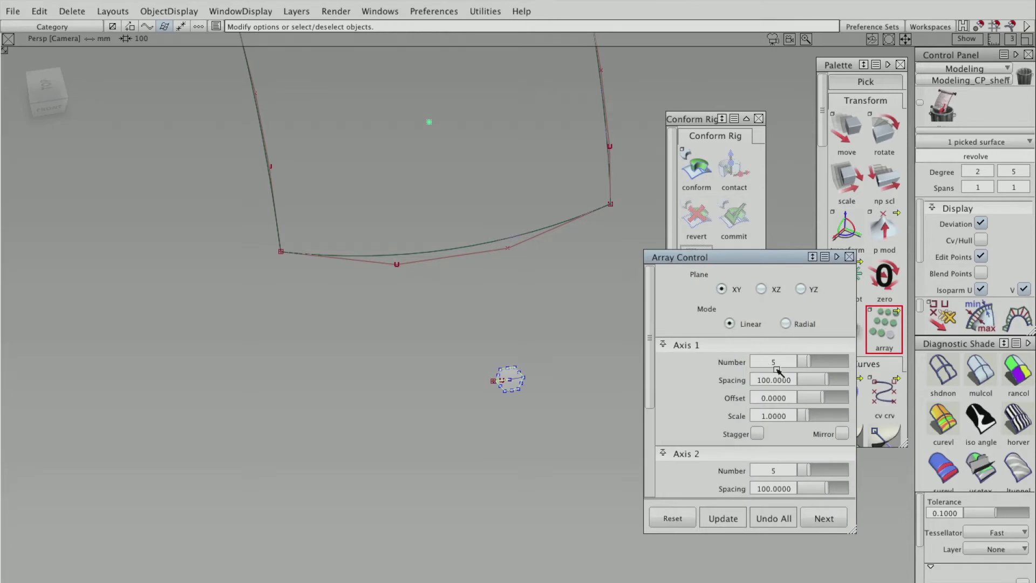
- Set the Axis 1 spacing to 80 and generate the linear XY array of the hexagon with 5 elements per axis
left_click(792, 379)
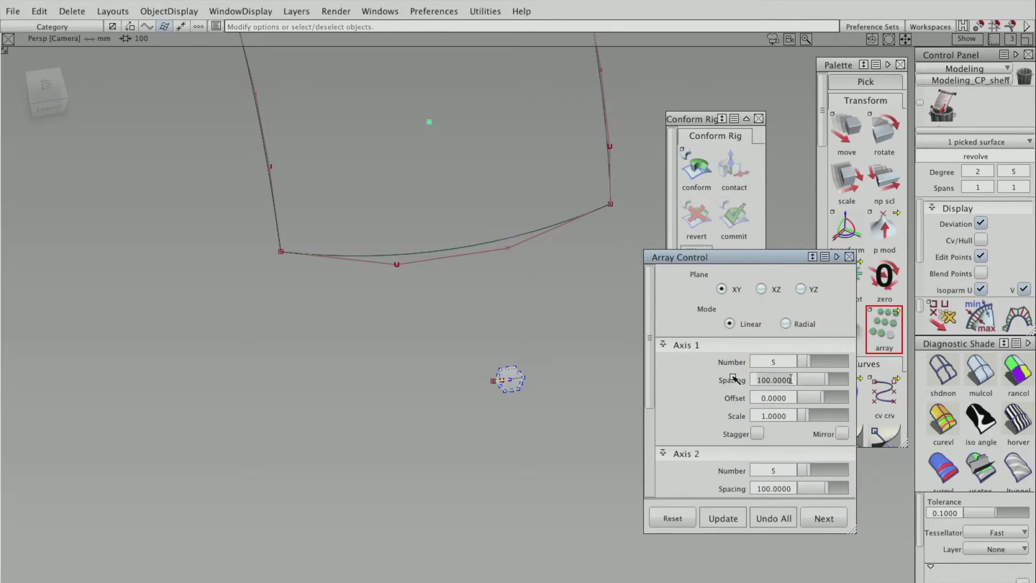
type("80")
key("Return")
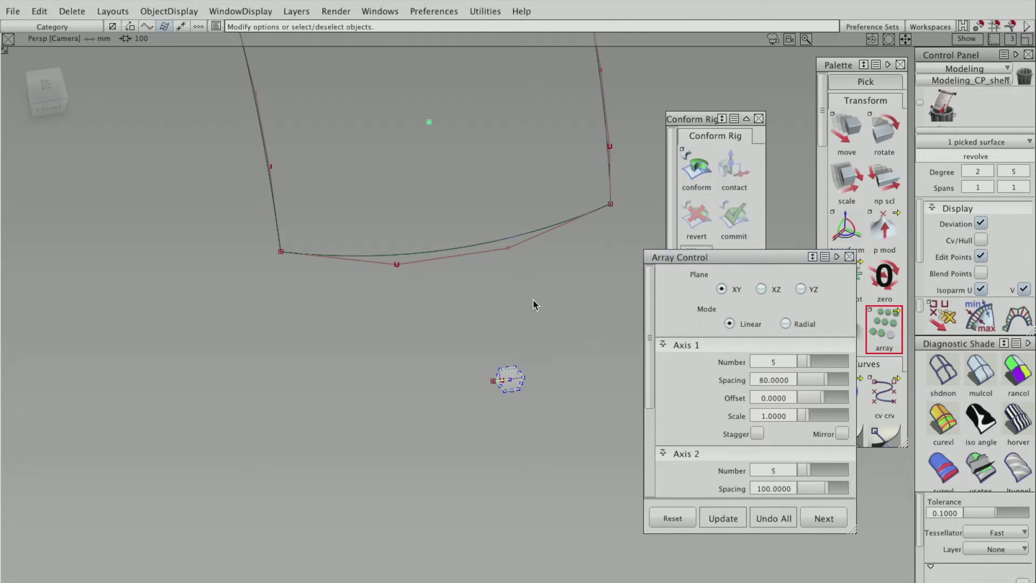
left_click_drag(538, 286, 423, 335, "alt+shift")
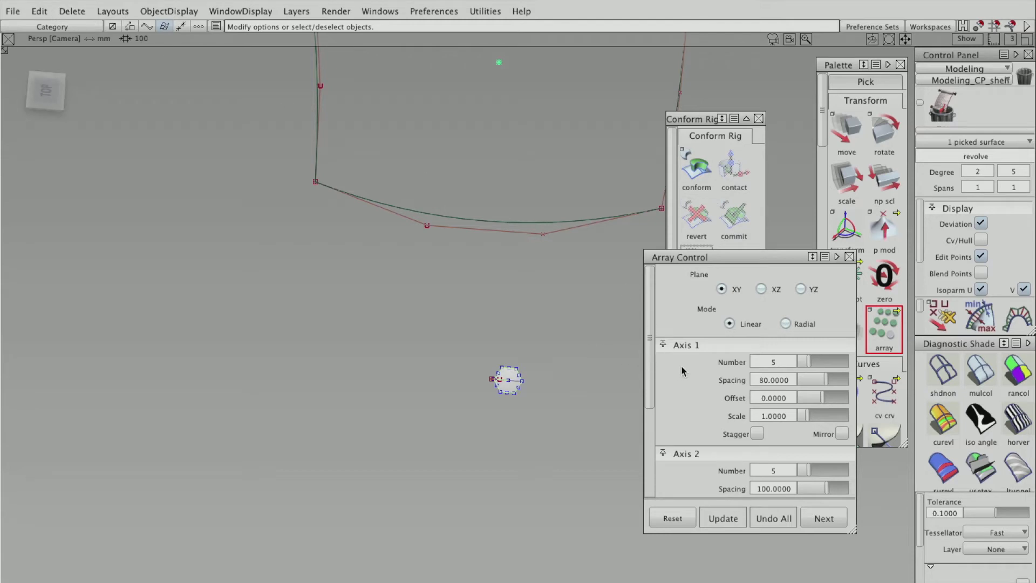
left_click(724, 518)
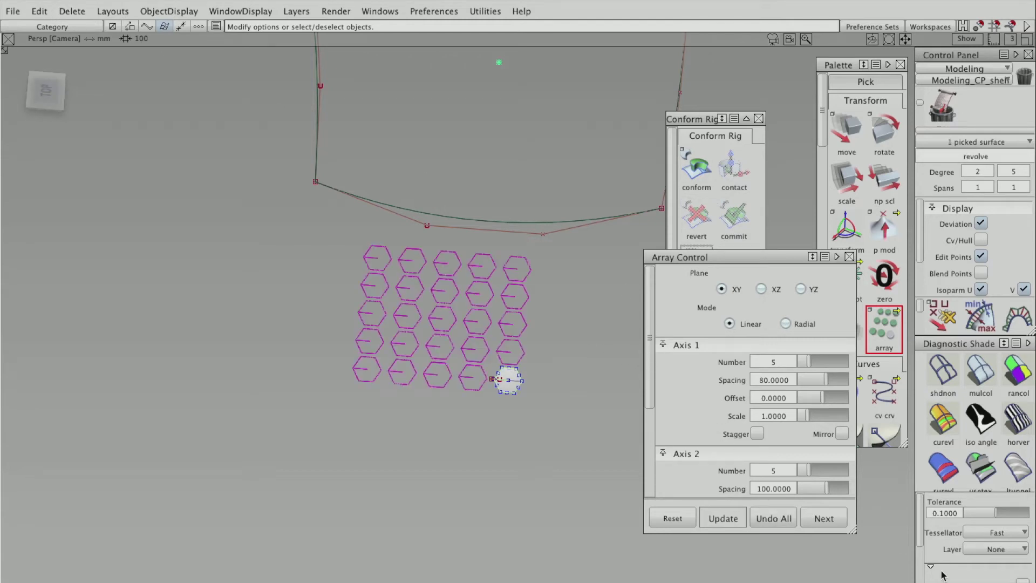
- Set the Axis 1 offset of the hexagon array to 40 and its Axis 1 spacing to 40
right_click_drag(412, 379, 391, 350, "alt+shift")
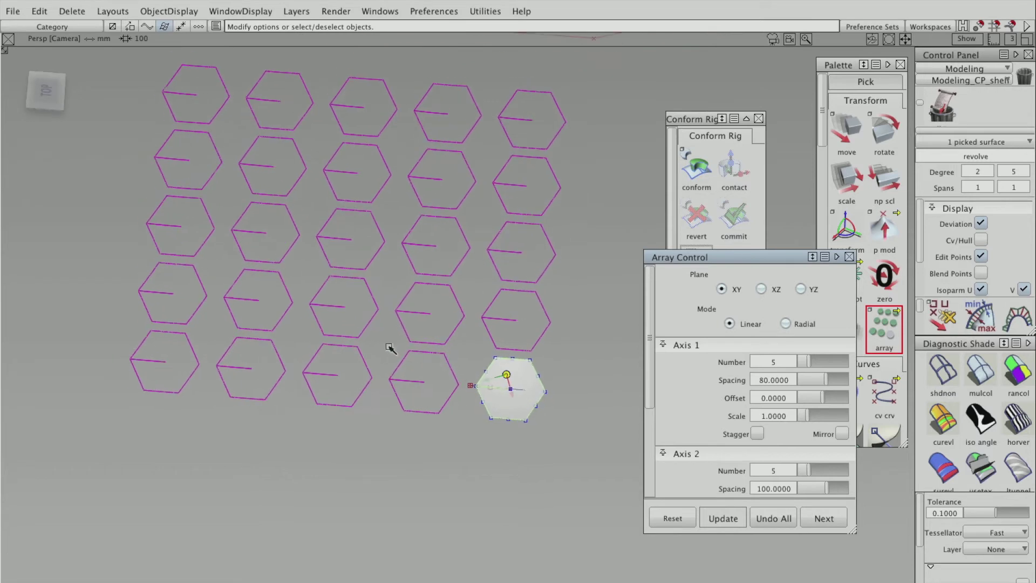
left_click_drag(391, 349, 354, 287, "alt+shift")
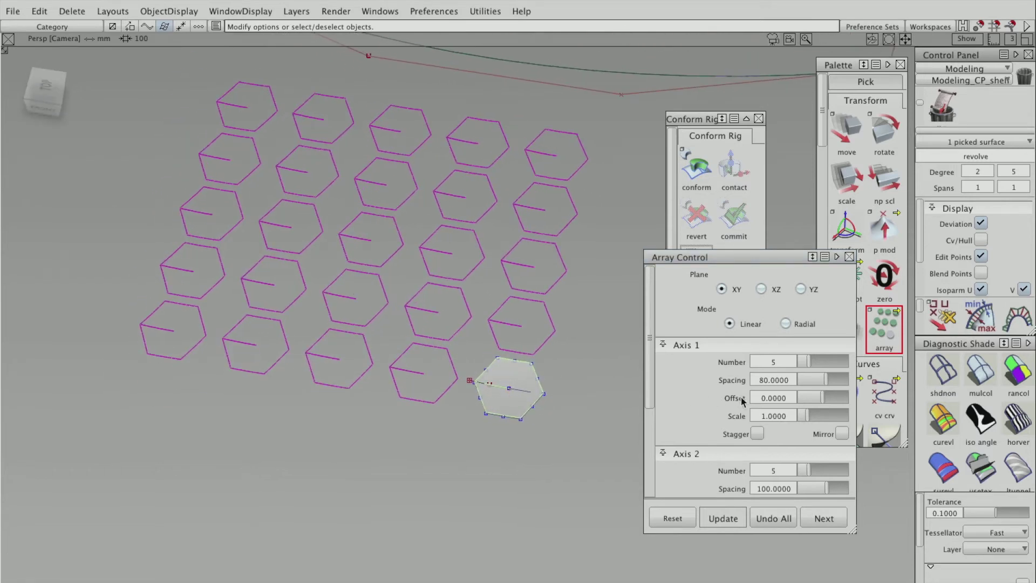
left_click(788, 398)
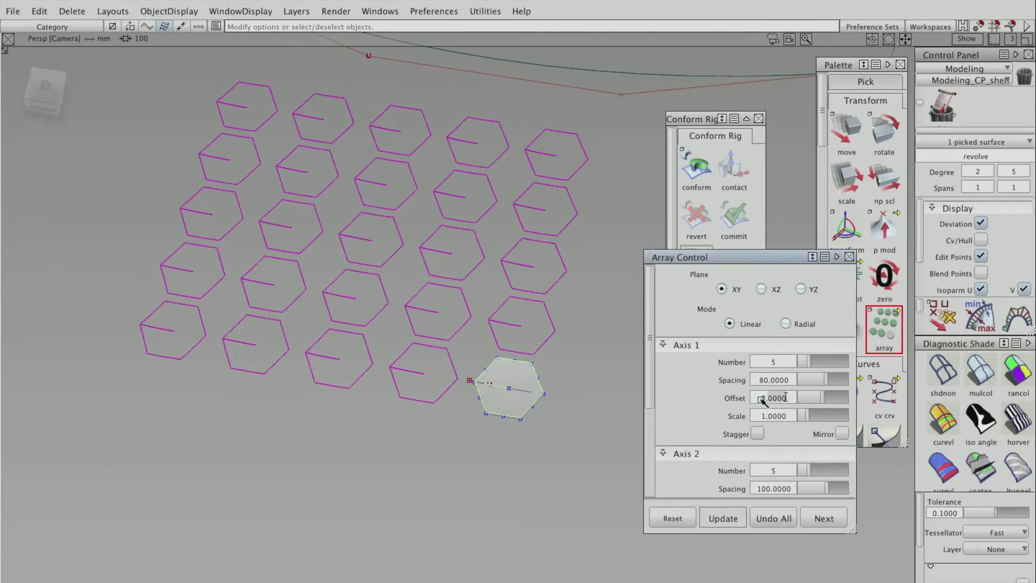
type("40")
key("Return")
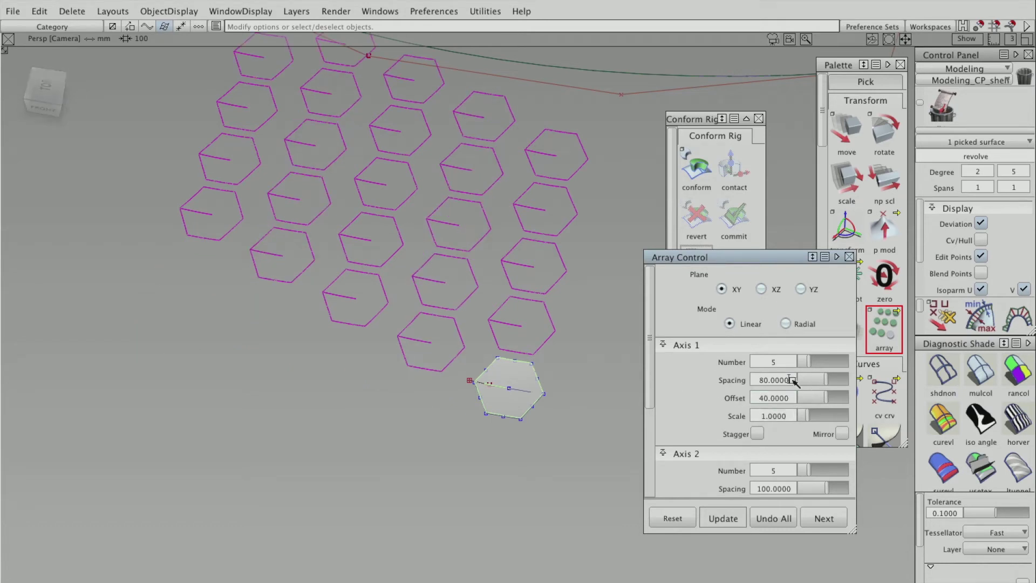
left_click(755, 380)
type("40")
key("Tab")
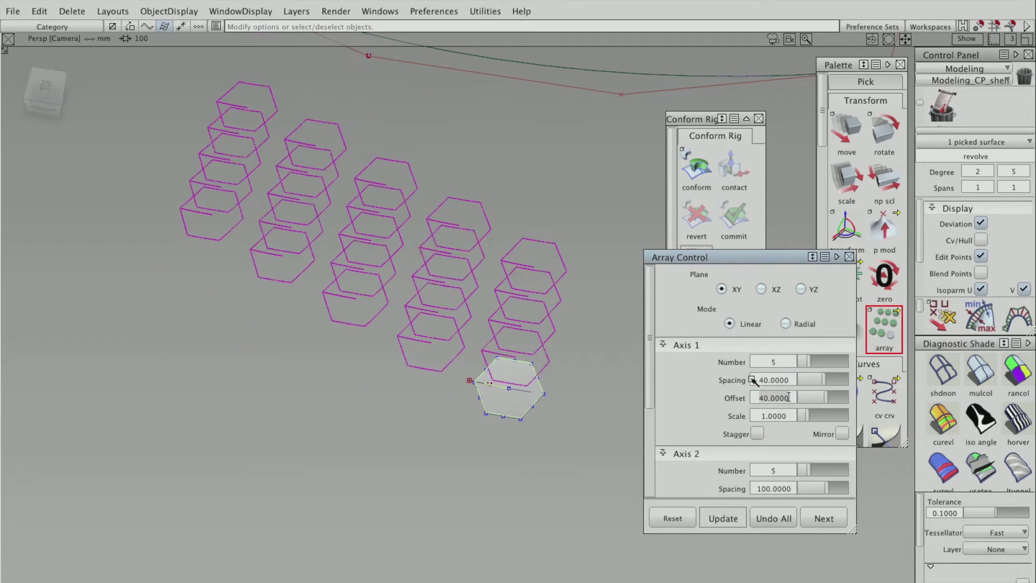
left_click(793, 380)
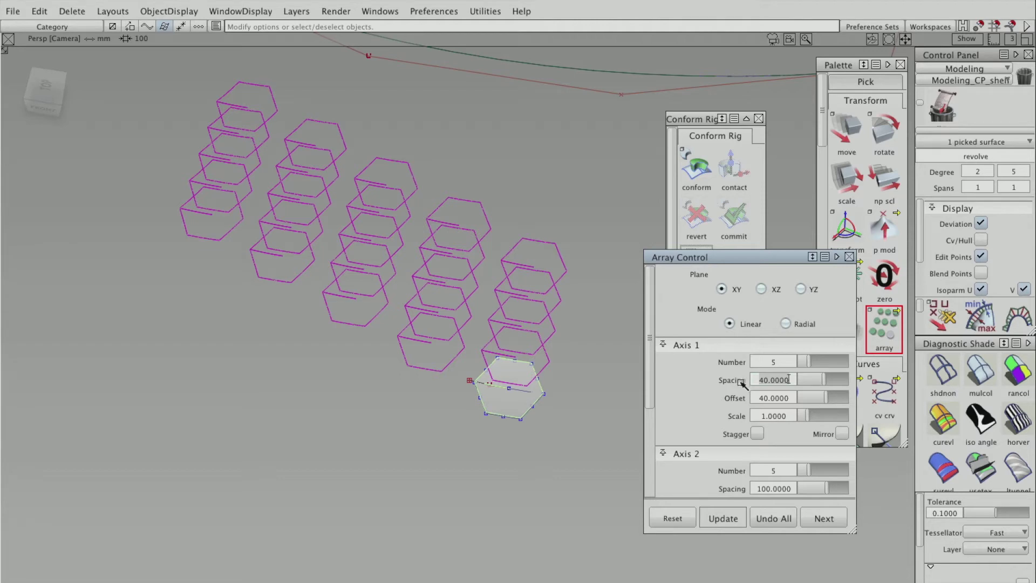
- Set the Axis 2 spacing of the array to 50, try 100 and return it to 50
scroll(657, 392, "down", 2)
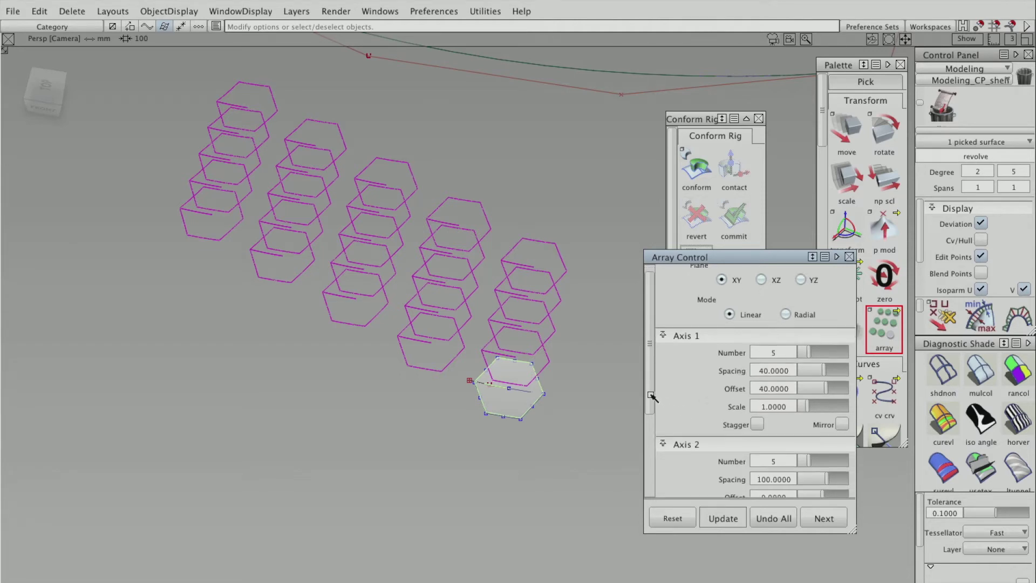
left_click_drag(816, 454, 826, 455)
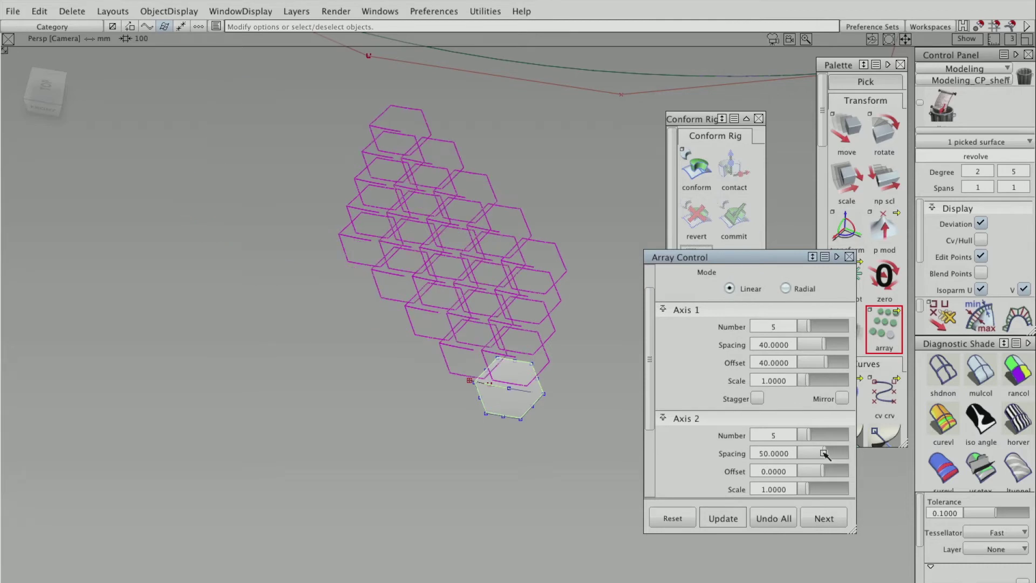
left_click(490, 367, "alt+shift")
left_click_drag(479, 373, 496, 378, "alt+shift")
right_click_drag(497, 378, 516, 396, "alt+shift")
middle_click_drag(515, 397, 504, 370, "alt+shift")
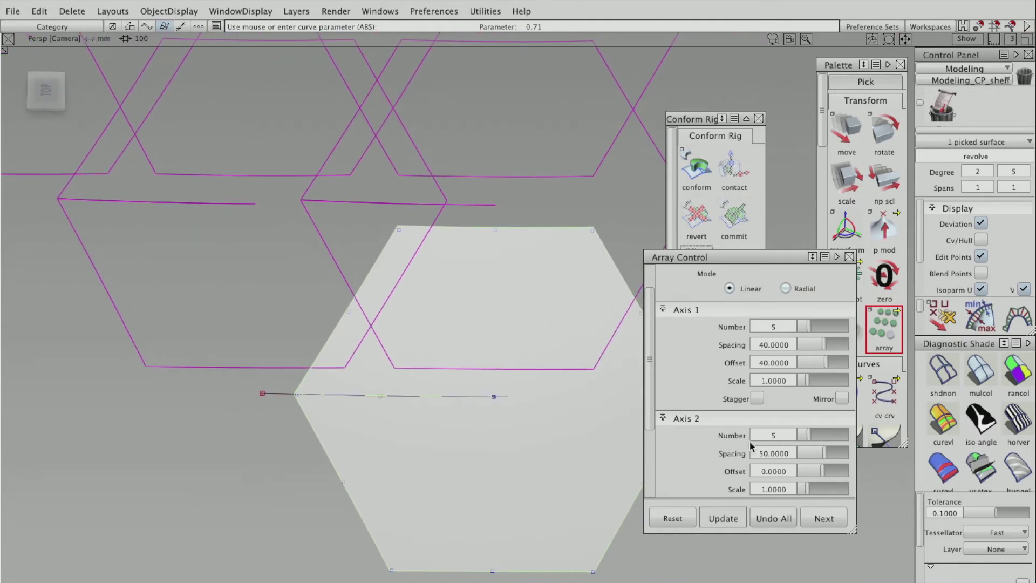
left_click_drag(827, 455, 829, 455)
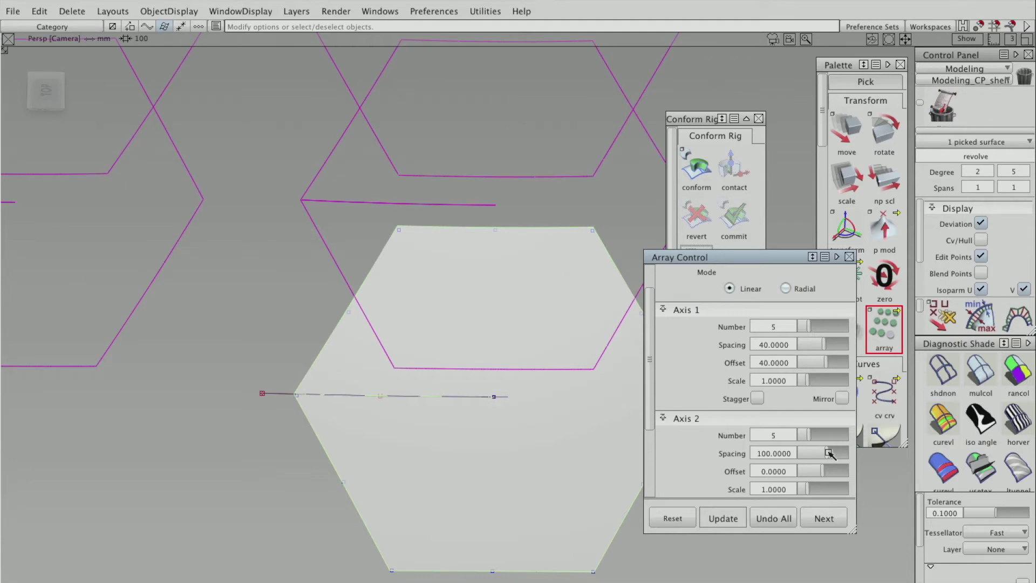
left_click_drag(829, 455, 827, 455)
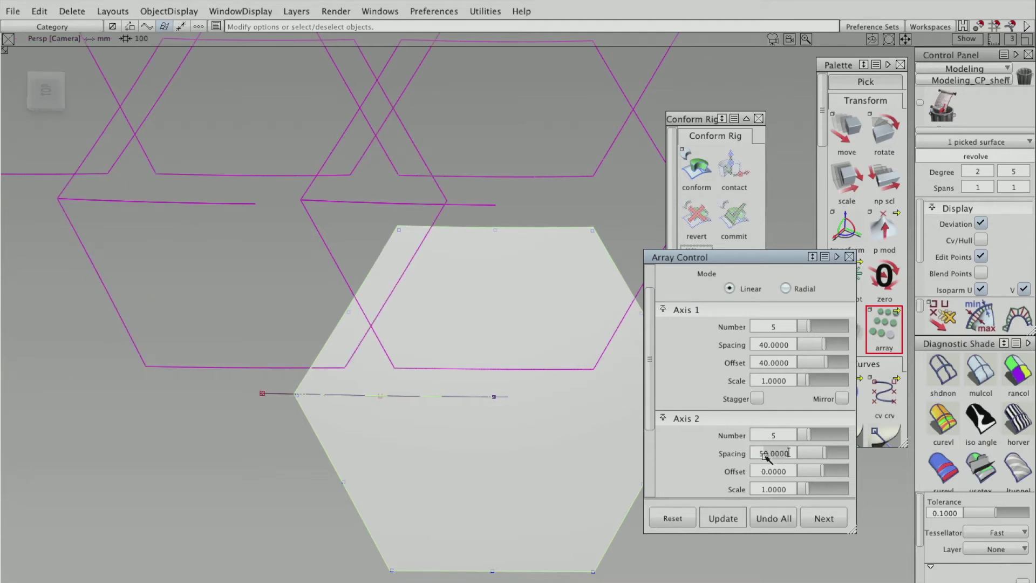
- Set the Axis 2 spacing to 51 and increase it further to 53
type("1")
key("Tab")
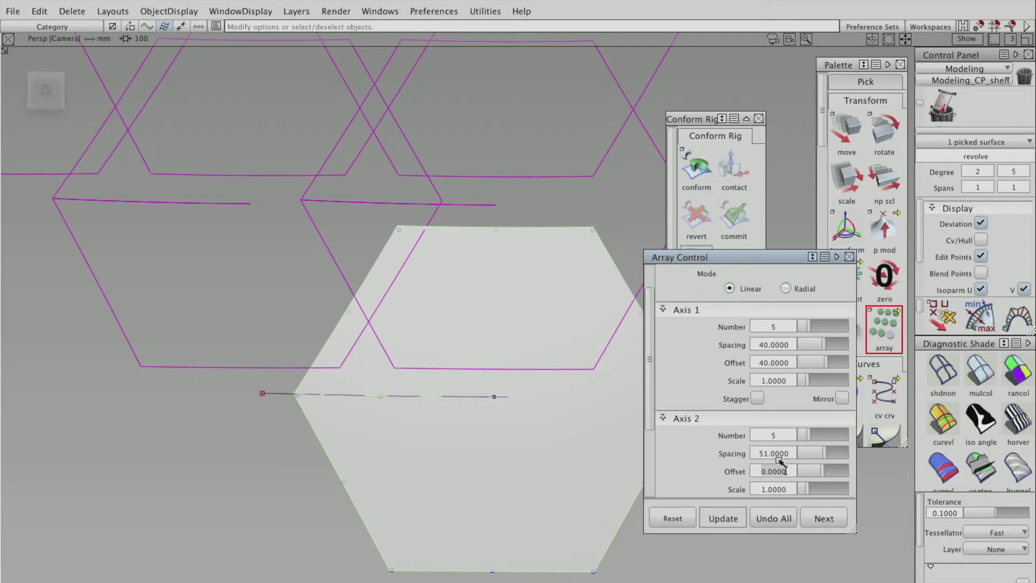
left_click(780, 454)
double_click(780, 453)
type("2")
type("3")
key("Tab")
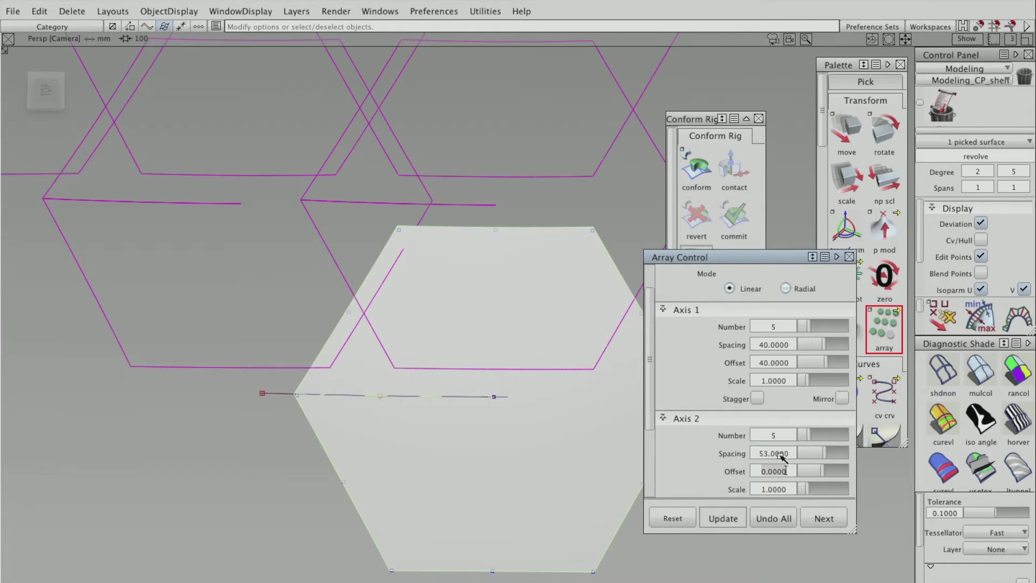
- Increase the Axis 2 spacing to 55 and refine it to 56
left_click(781, 454)
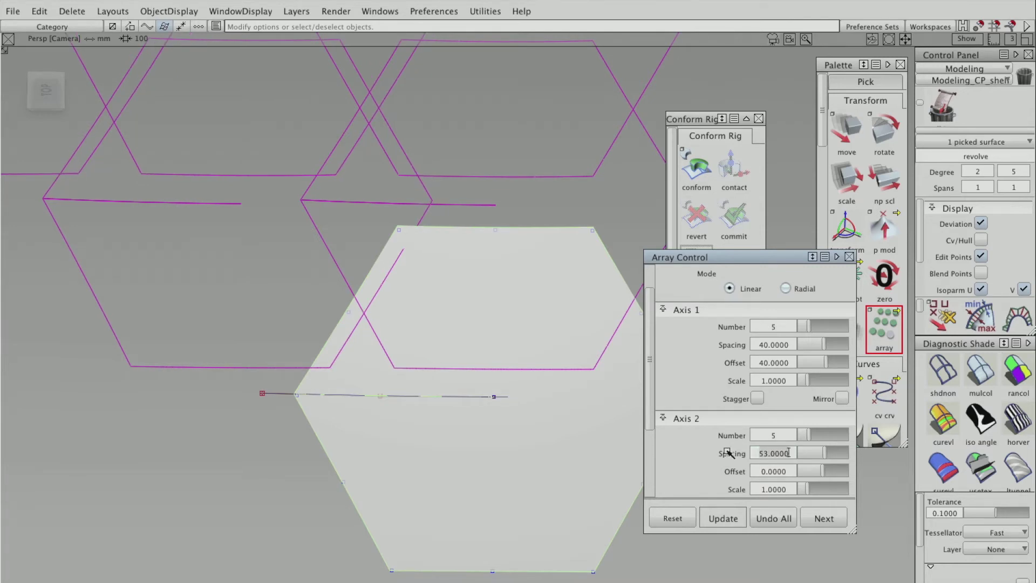
type("55")
key("Tab")
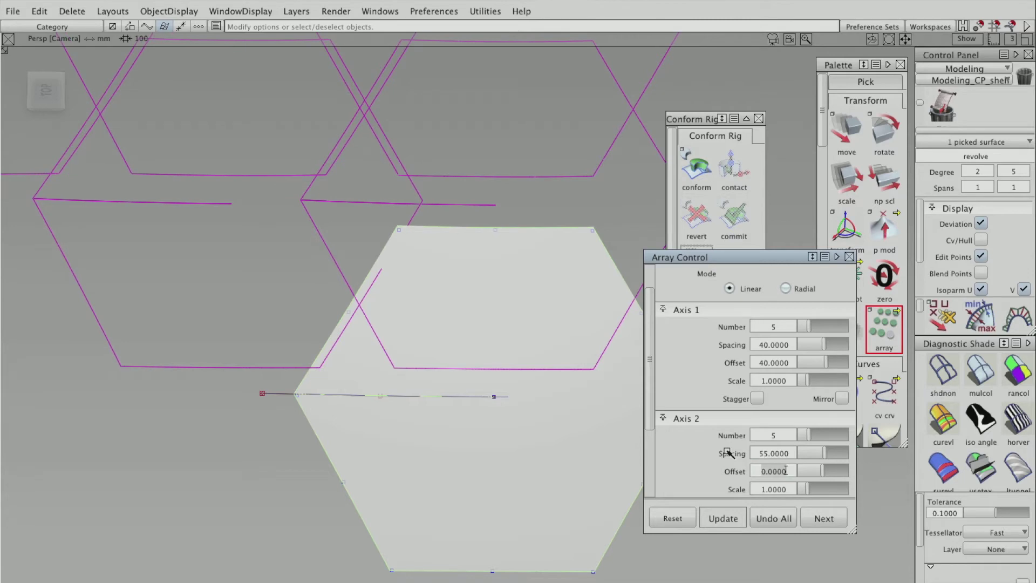
left_click(792, 454)
left_click_drag(792, 454, 717, 451)
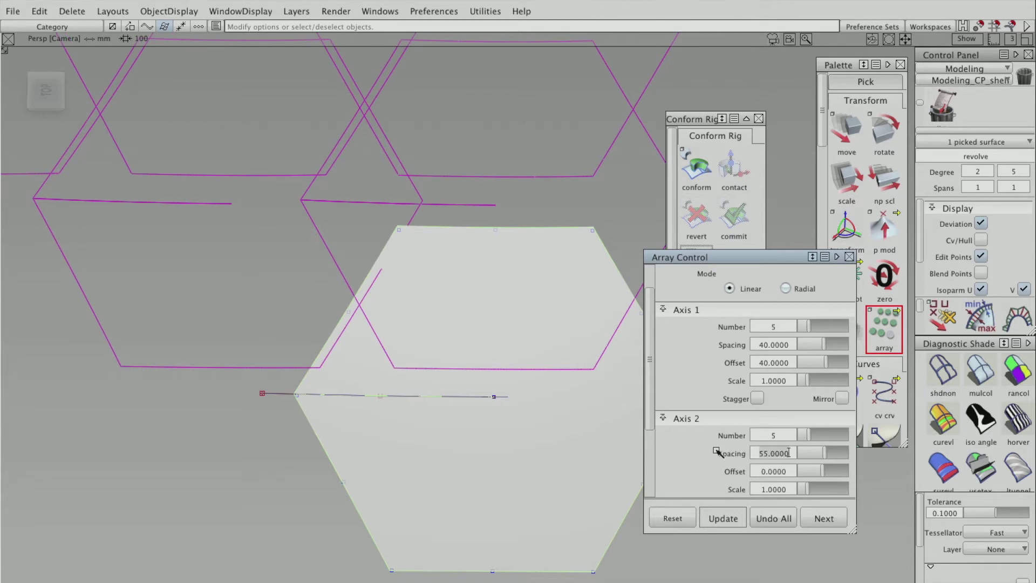
type("56")
key("Tab")
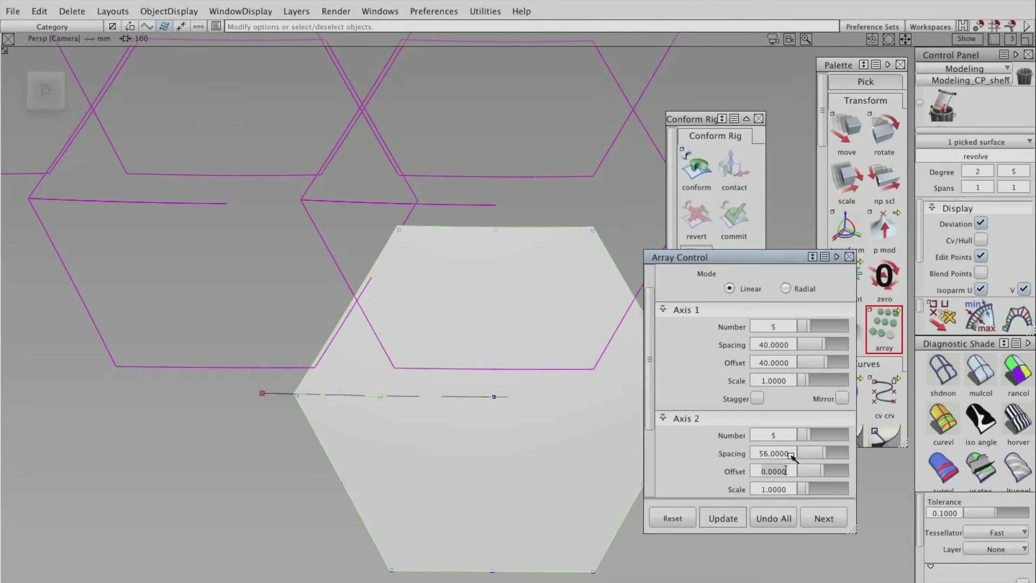
- Set the Axis 2 spacing of the hexagon array to 57
left_click_drag(788, 454, 762, 456)
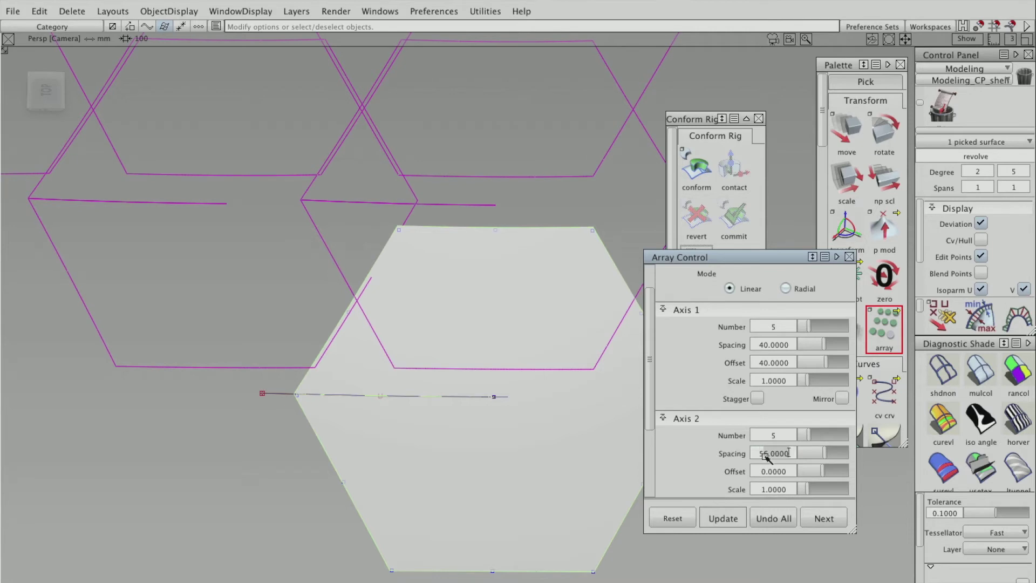
type("57")
key("Tab")
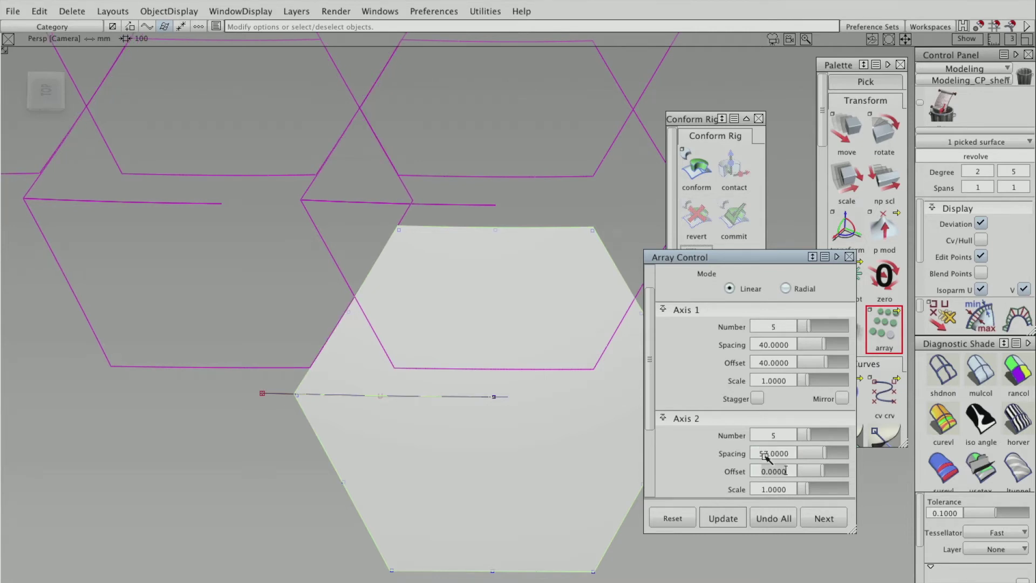
- Set the Axis 1 spacing of the hexagon array to 57
left_click(793, 345)
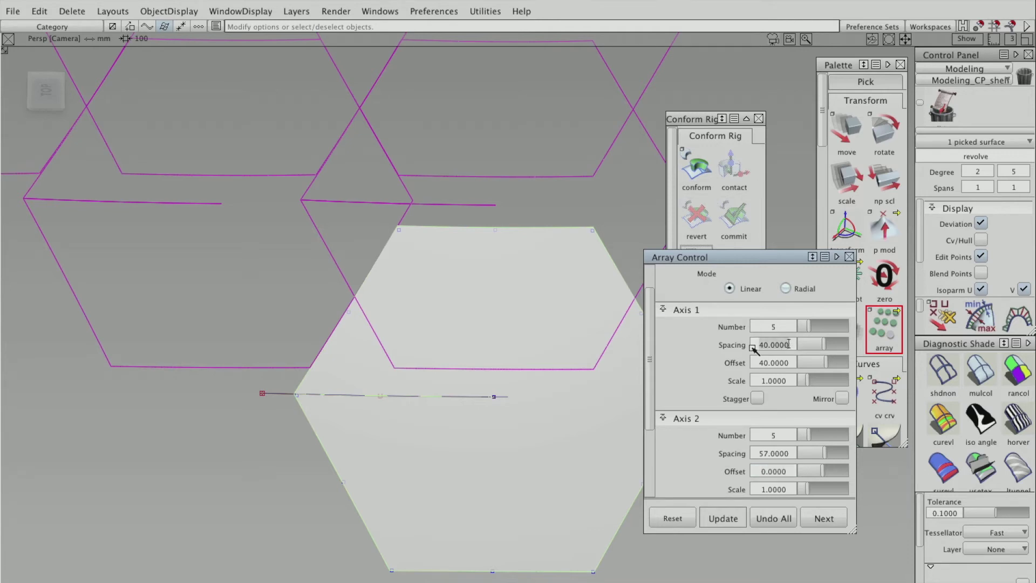
key("BackSpace")
key("BackSpace")
key("BackSpace")
key("BackSpace")
key("BackSpace")
key("BackSpace")
key("BackSpace")
type("57")
key("Tab")
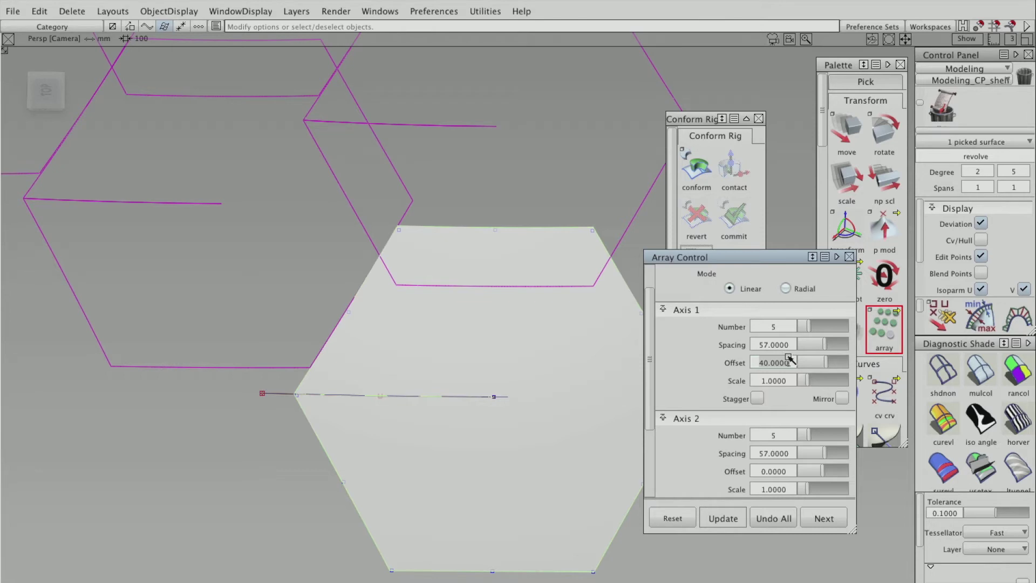
- Set the Axis 1 offset of the hexagon array to 57
key("BackSpace")
key("BackSpace")
key("BackSpace")
key("BackSpace")
key("BackSpace")
key("BackSpace")
key("BackSpace")
type("57")
key("Tab")
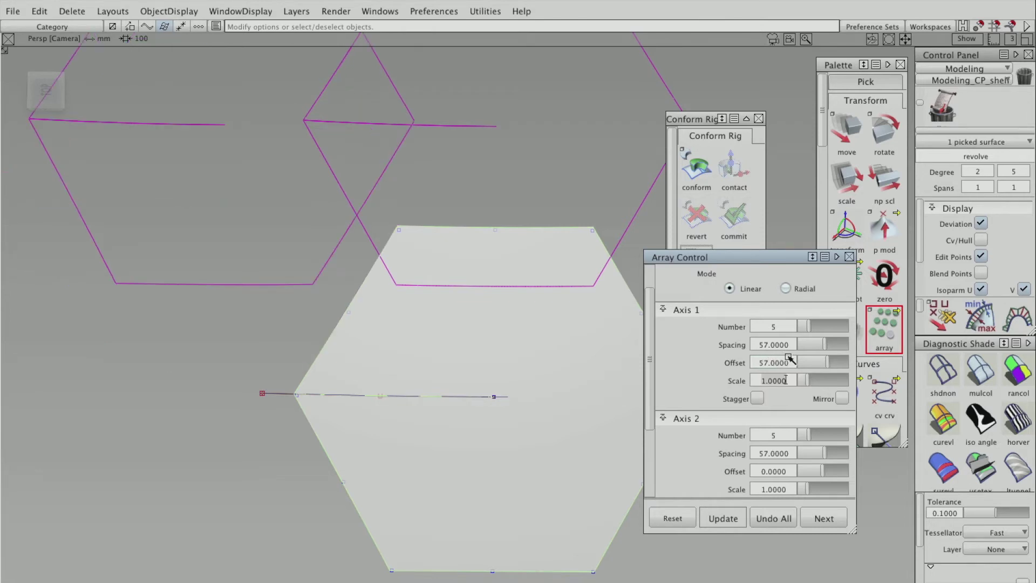
- Return the Axis 1 offset of the array to 40
left_click_drag(789, 361, 732, 366)
type("4")
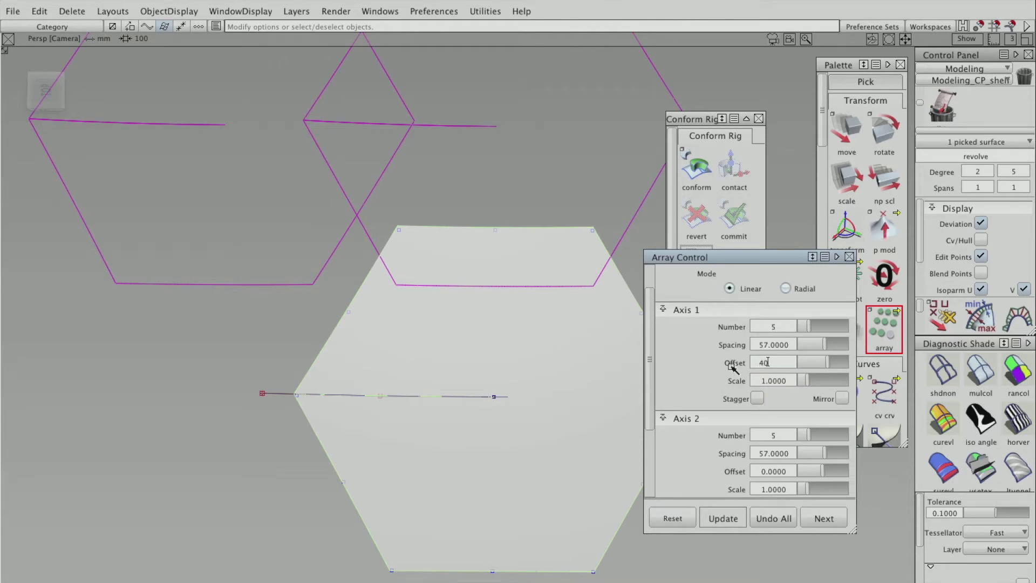
type("0")
key("Tab")
- Set the Axis 1 offset of the hexagon array to 37
left_click(789, 362)
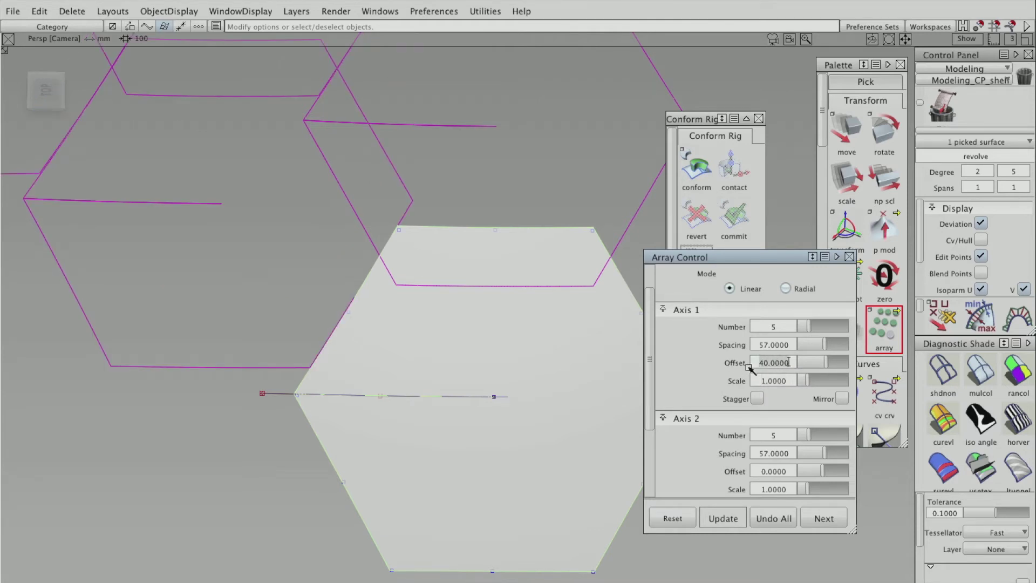
type("37")
key("Tab")
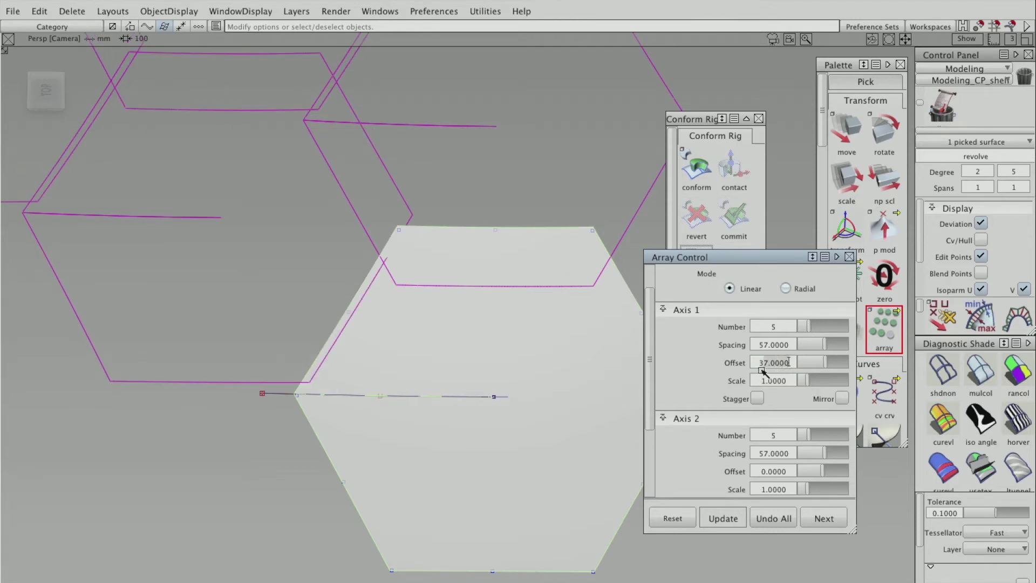
- Set the Axis 1 offset of the hexagon array to 35 and refine it to 34.5
left_click(789, 362)
type("35")
key("Tab")
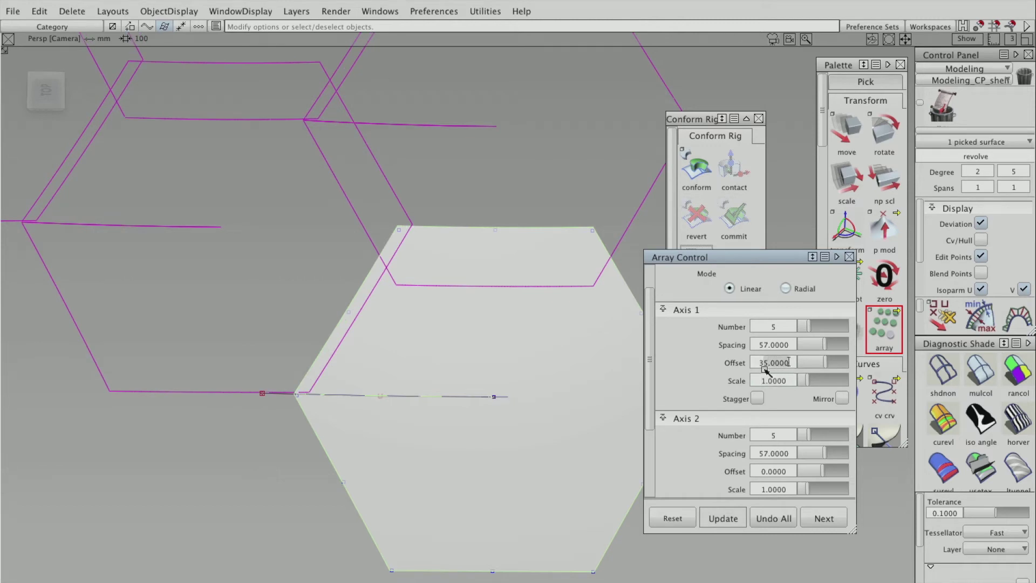
type("34.5")
key("Tab")
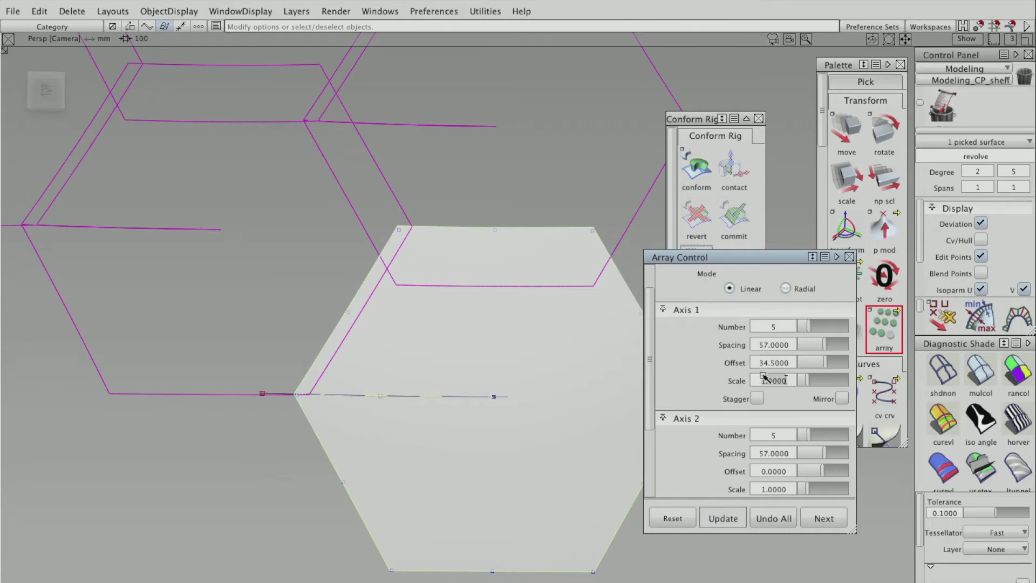
- Try an Axis 1 spacing of 34.5 for the hexagon array and restore it to 57
left_click(788, 347)
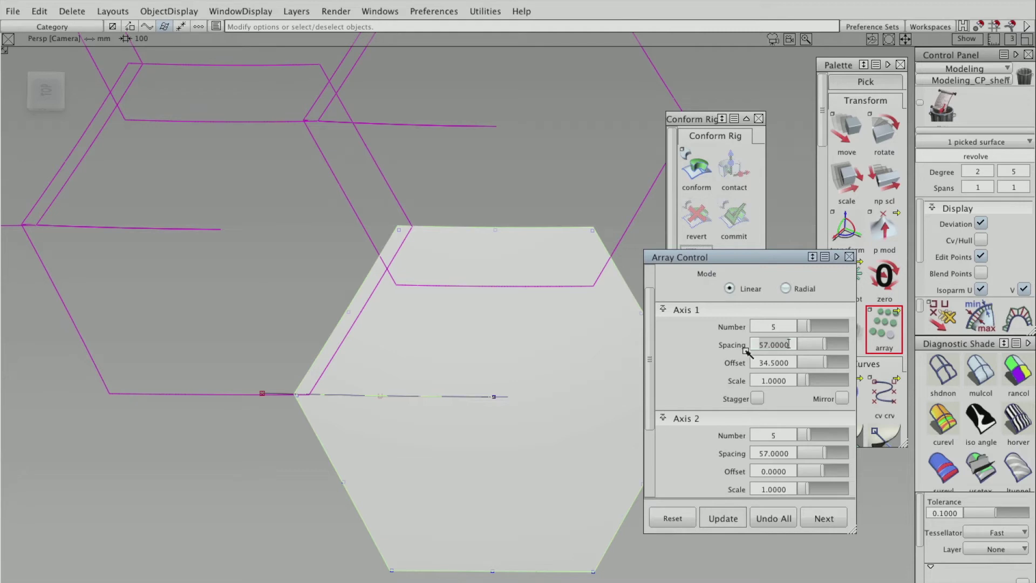
type("34.5")
key("Tab")
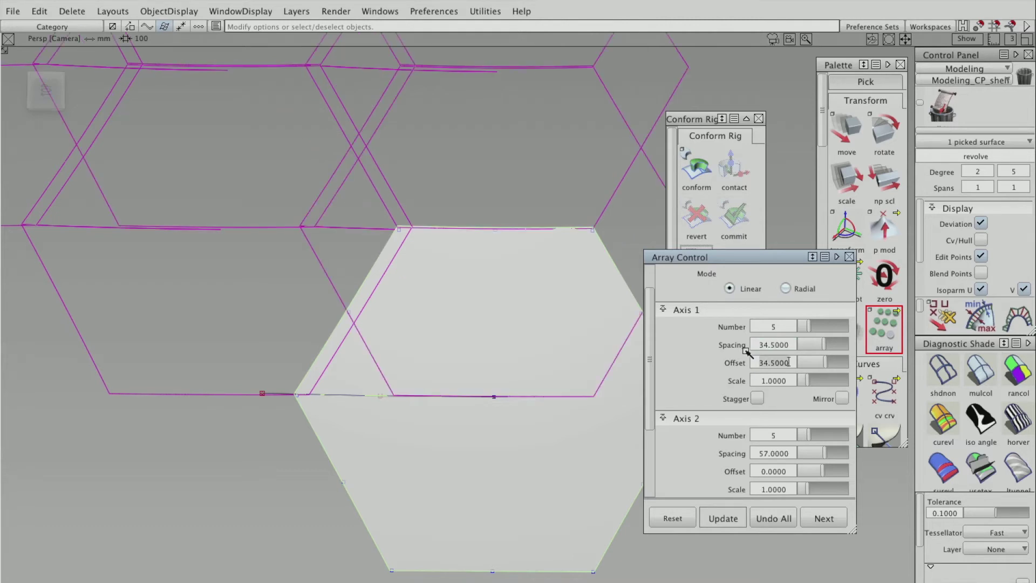
left_click(756, 347)
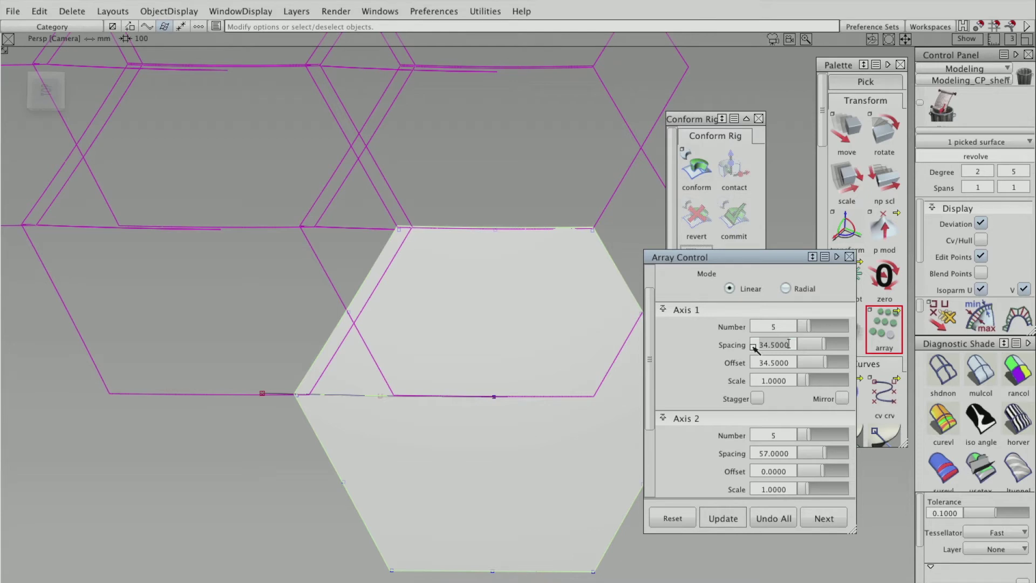
type("57")
key("Tab")
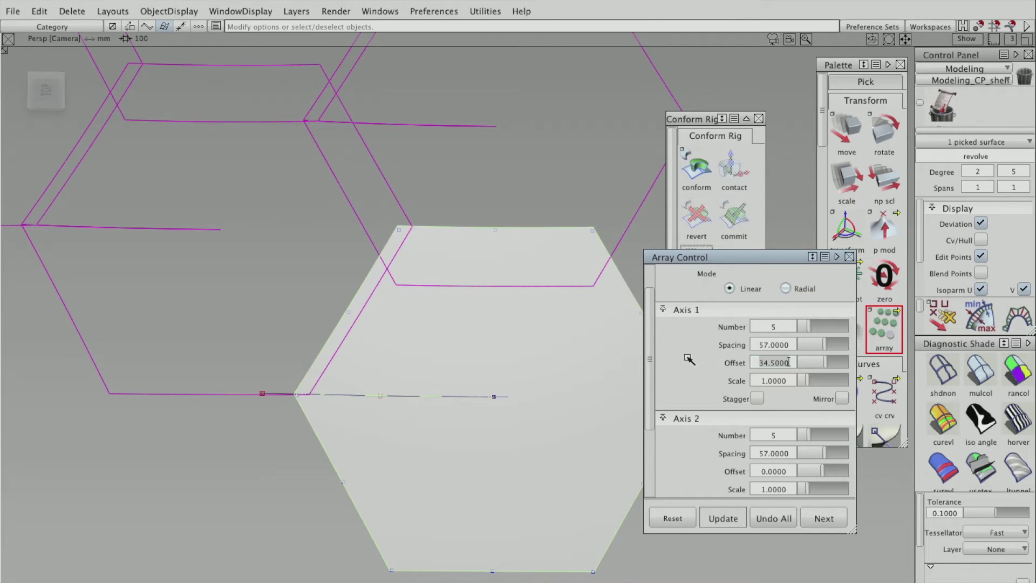
- Try Axis 1 spacings of 50, 80 and 75 for the hexagon array
left_click_drag(651, 348, 650, 351)
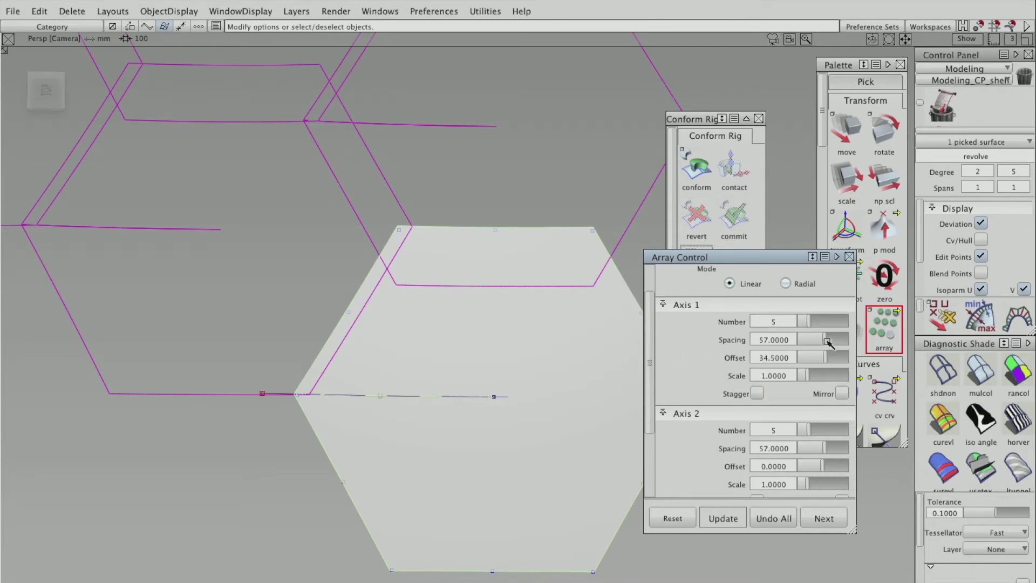
left_click_drag(827, 341, 732, 339)
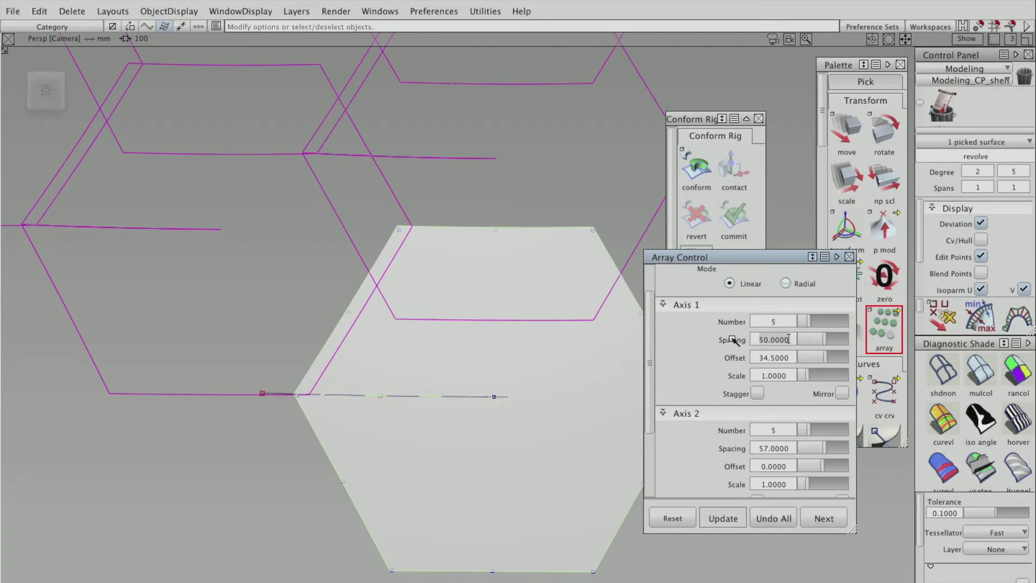
type("80")
key("Tab")
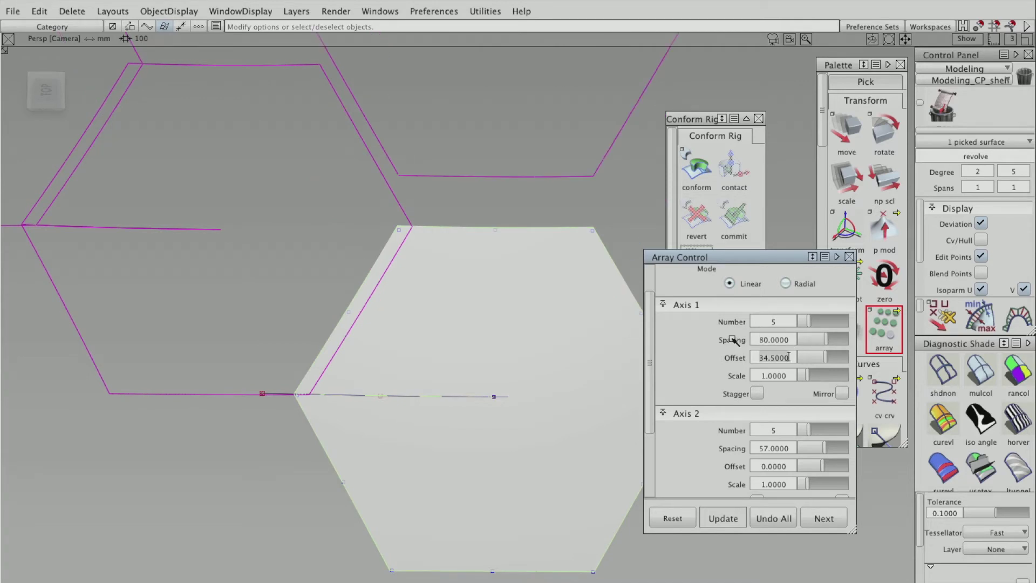
left_click_drag(789, 339, 735, 337)
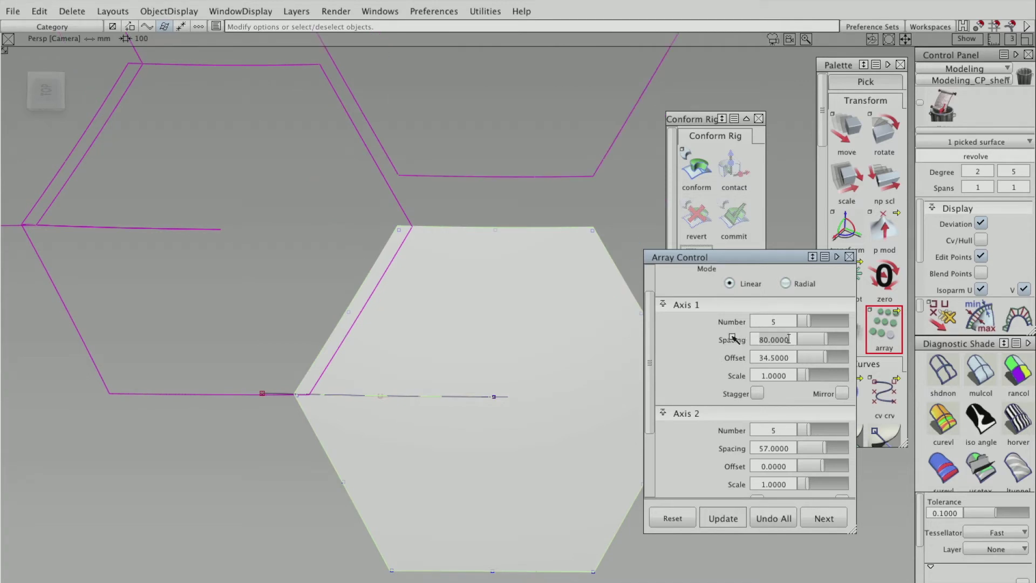
type("75")
key("Tab")
- Reduce the Axis 1 spacing of the hexagon array through 72 and 70 to 69
left_click(790, 339)
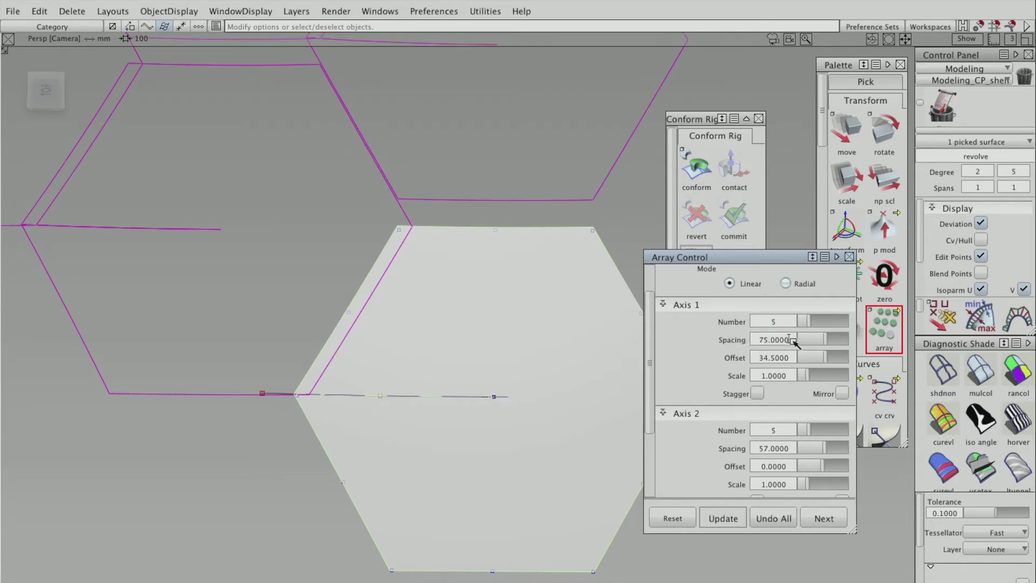
type("72")
key("Tab")
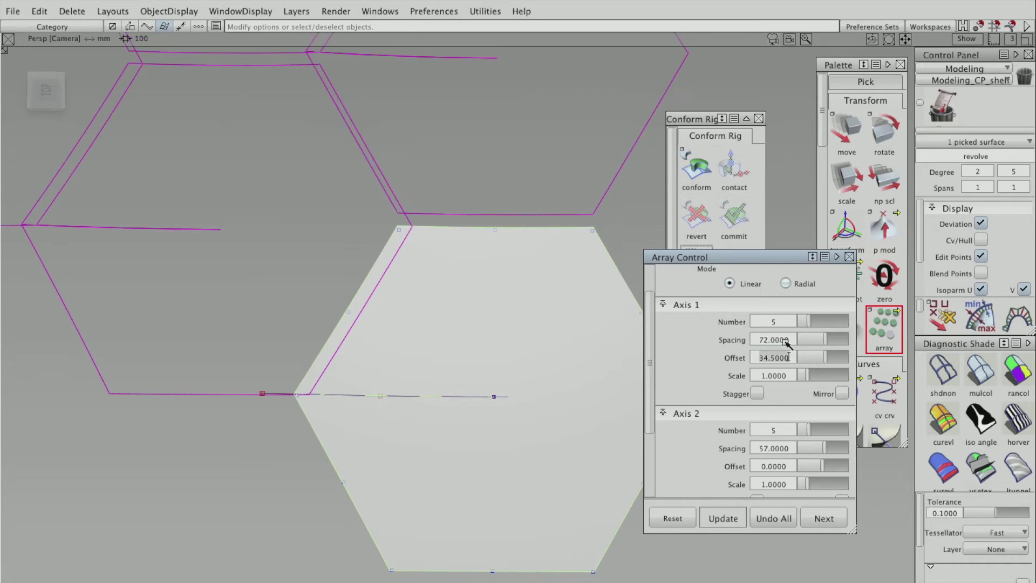
left_click_drag(790, 340, 764, 344)
type("70")
key("Tab")
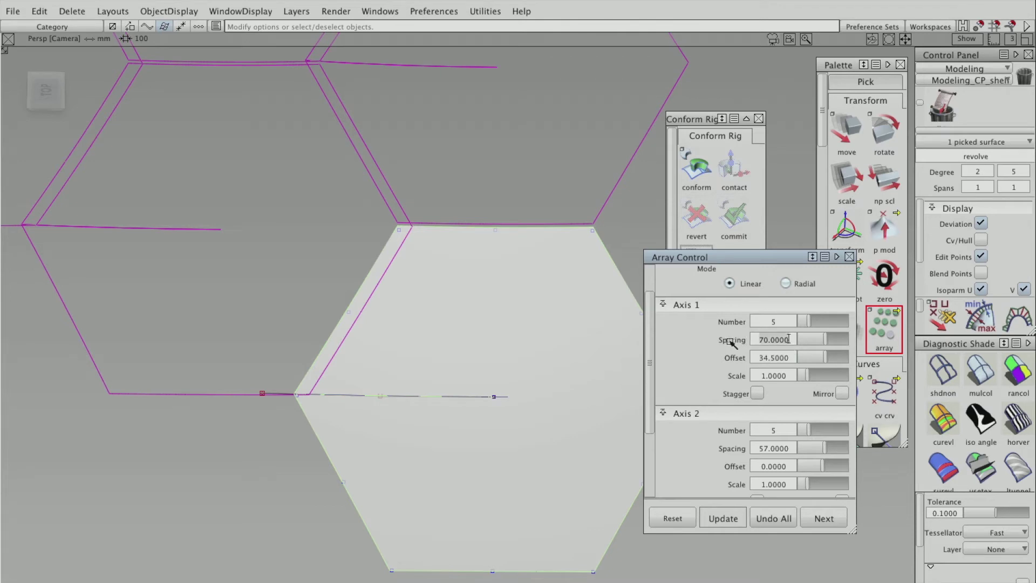
type("69")
key("Tab")
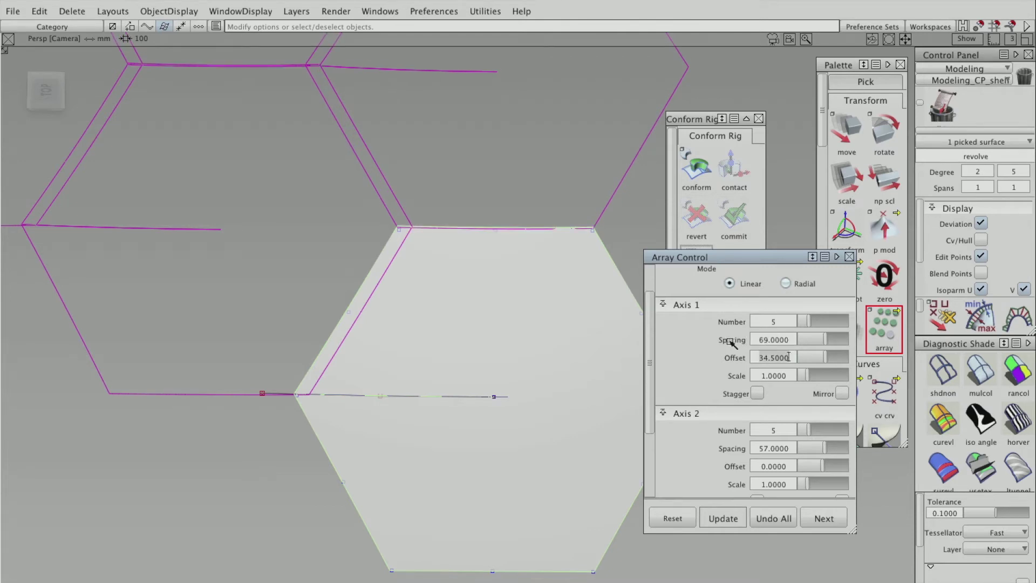
- Set the Axis 2 spacing of the hexagon array to 60
right_click_drag(589, 268, 560, 270, "alt+shift")
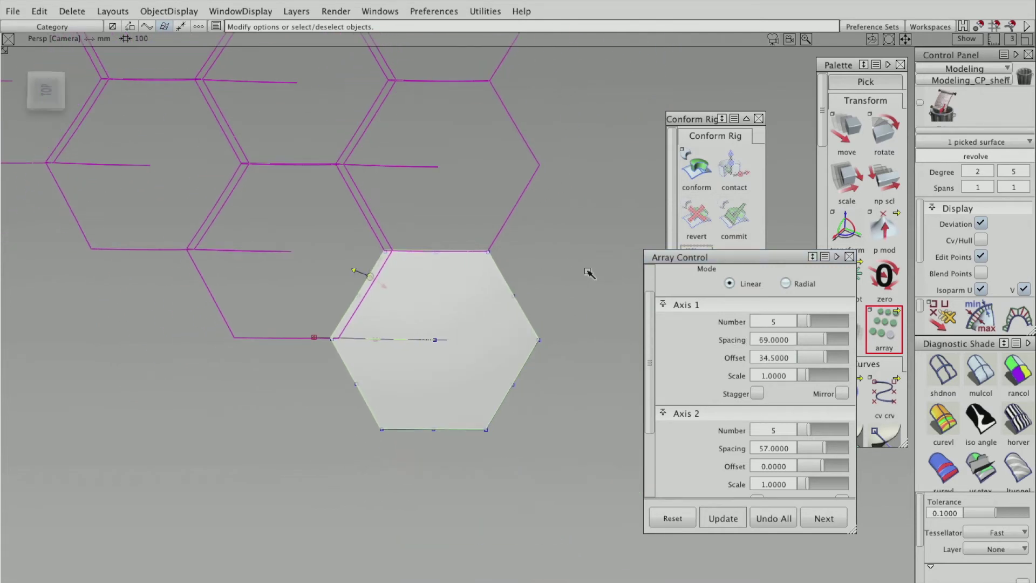
middle_click_drag(523, 262, 592, 301, "alt+shift")
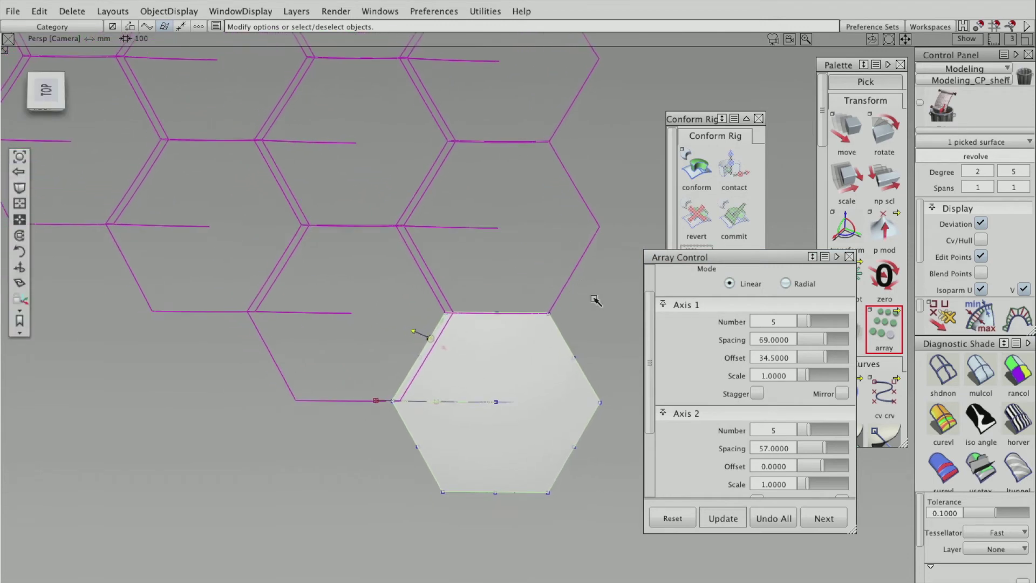
left_click(792, 447)
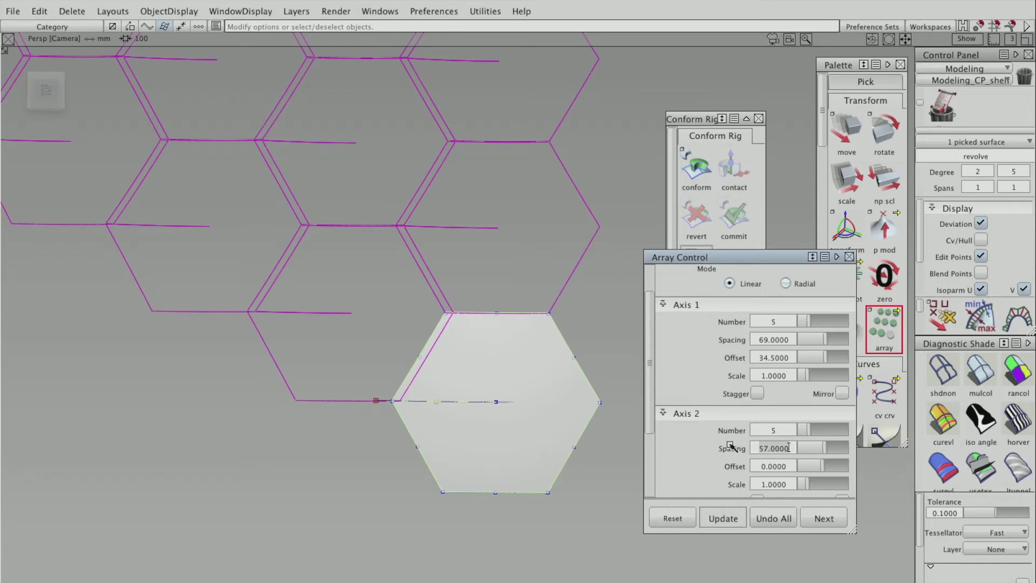
type("60")
key("Tab")
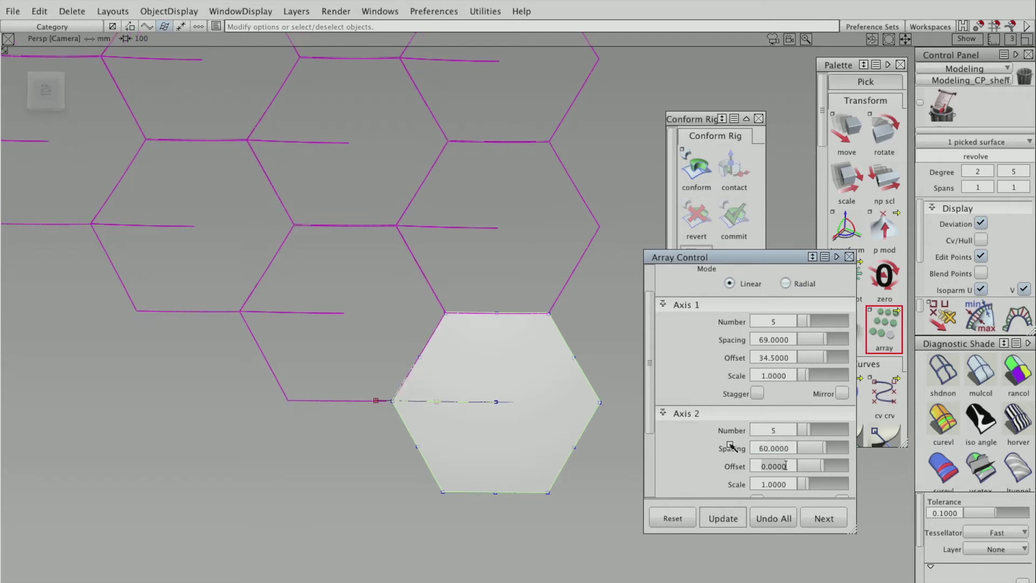
- Fine-tune the Axis 2 spacing of the array at the hexagon's corner, trying 60.5 and settling on 60.25
right_click_drag(483, 378, 551, 363, "alt+shift")
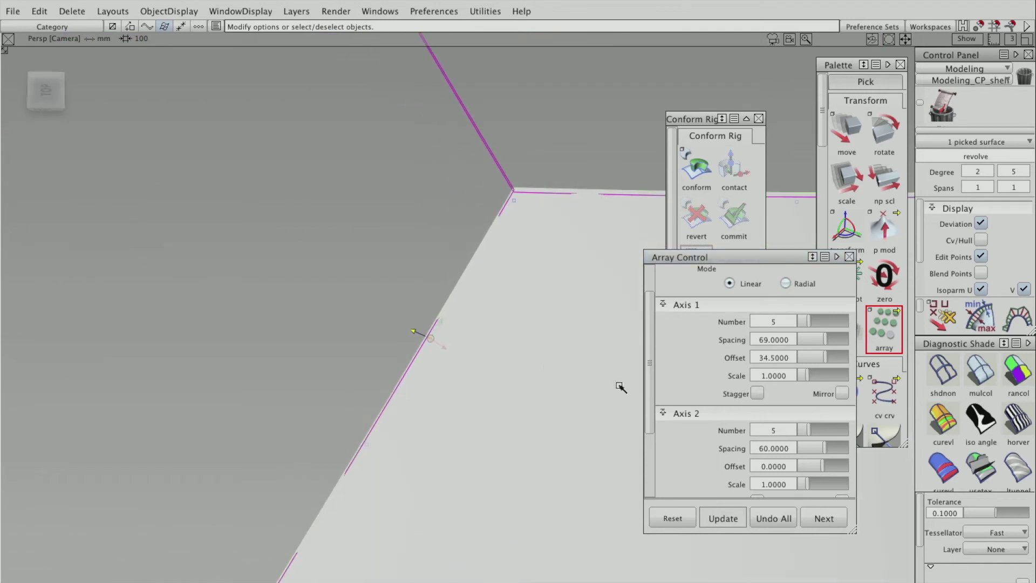
left_click(788, 448)
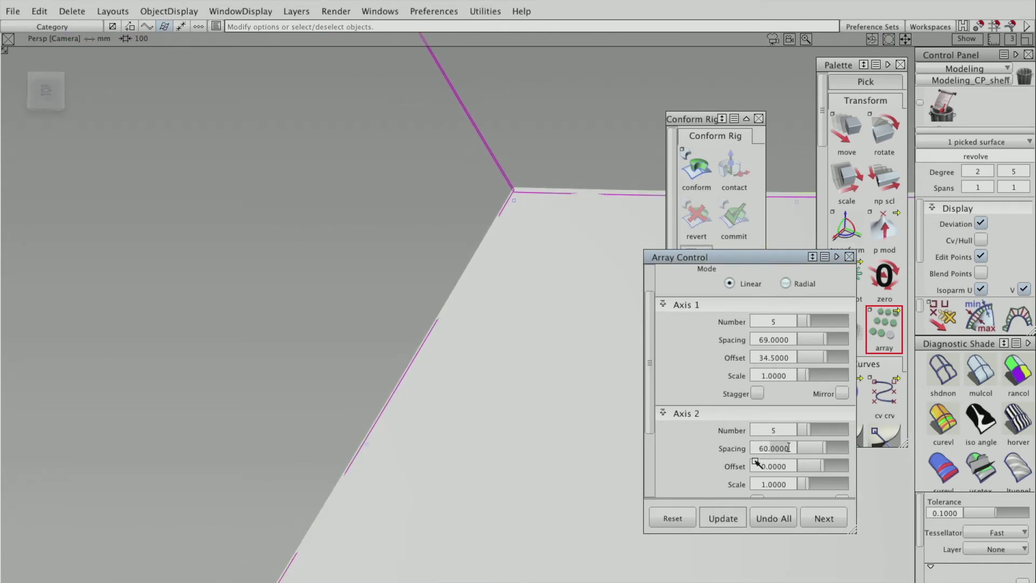
type("5")
key("Tab")
left_click_drag(790, 450, 772, 456)
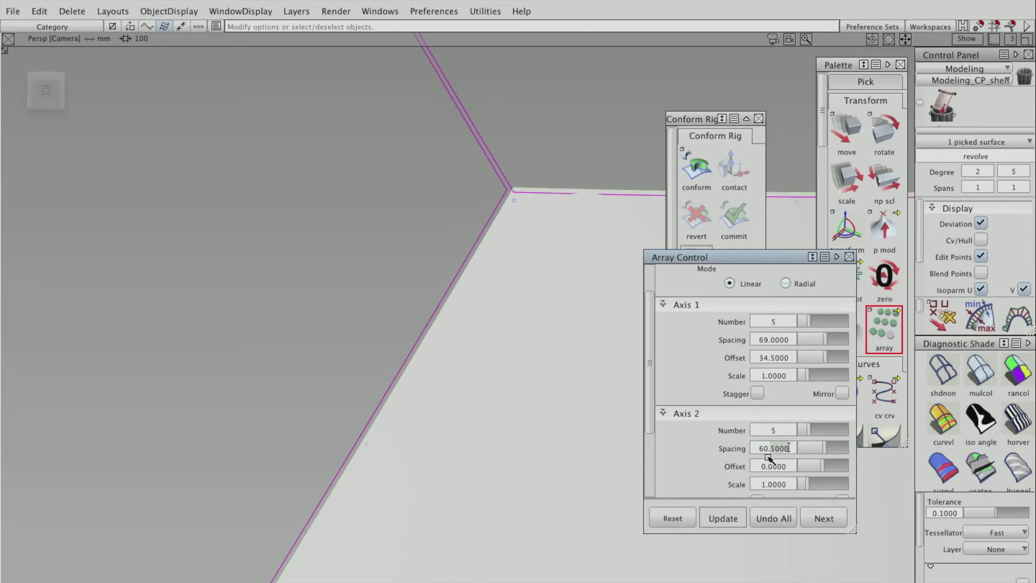
type("60.25")
key("Return")
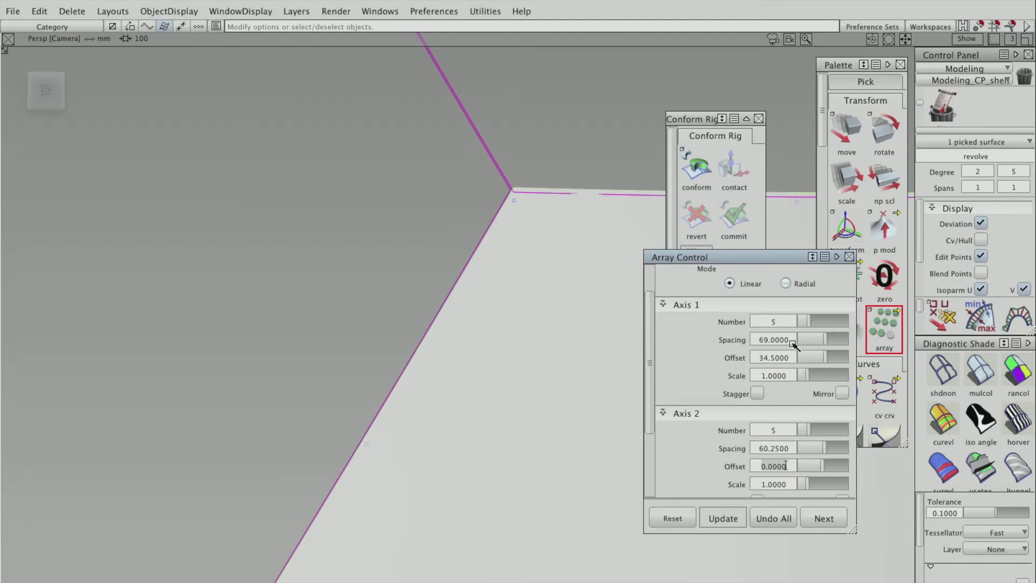
- Fine-tune the Axis 1 spacing of the array to 69.25 and then to 69.3
left_click_drag(792, 344, 767, 348)
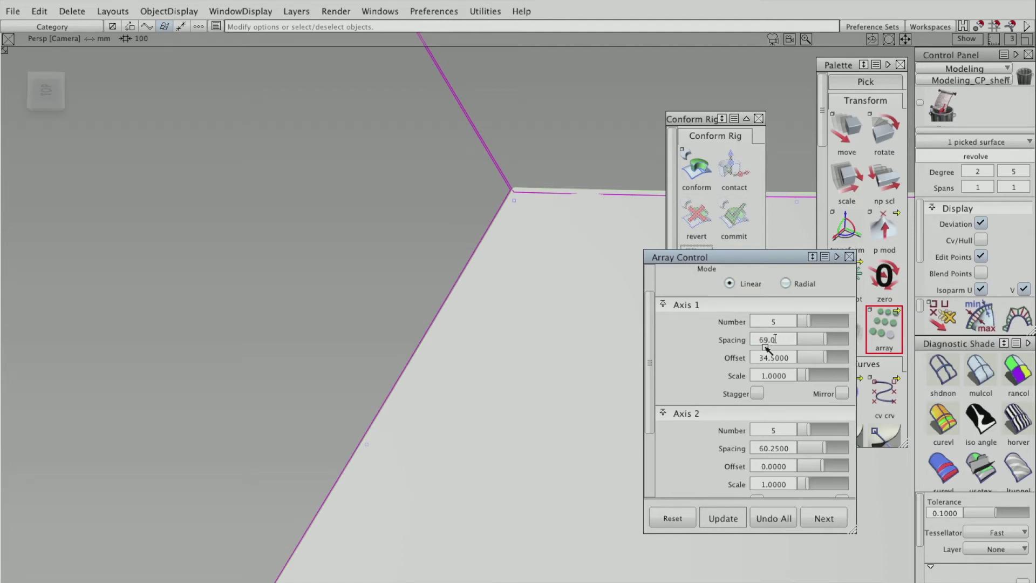
type("5")
key("Tab")
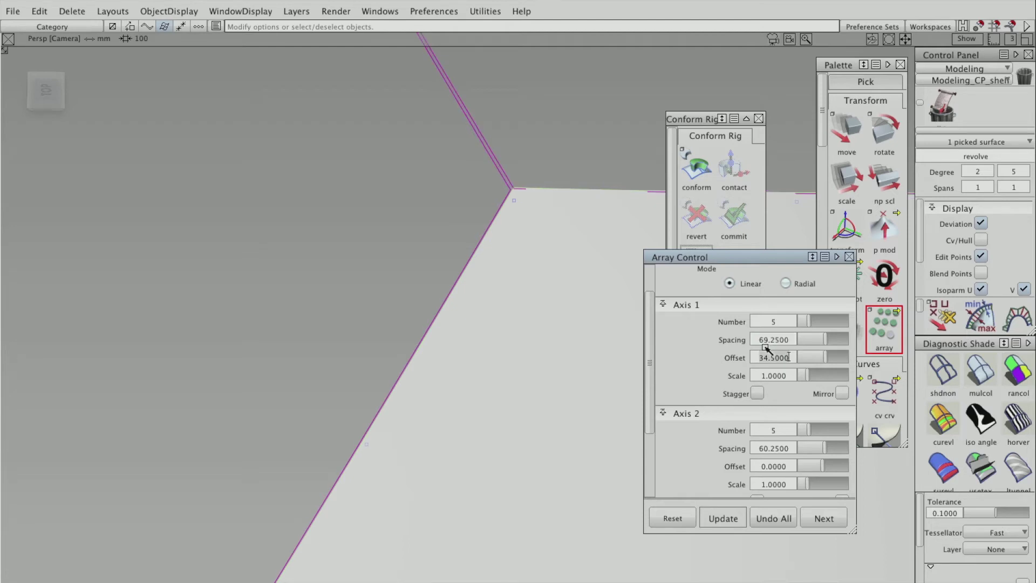
left_click_drag(791, 342, 774, 343)
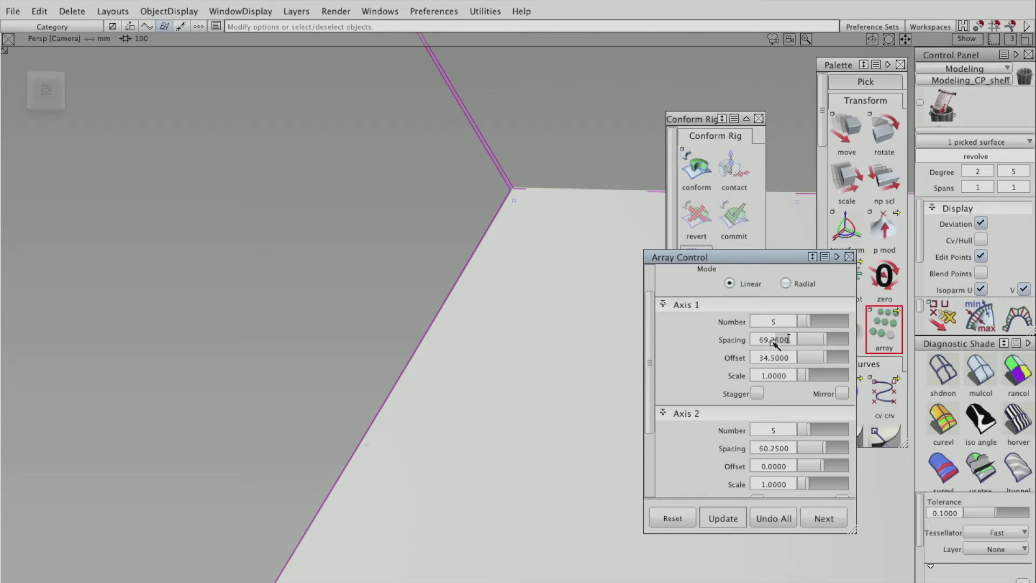
key("BackSpace")
key("BackSpace")
key("BackSpace")
key("BackSpace")
type("3")
key("Tab")
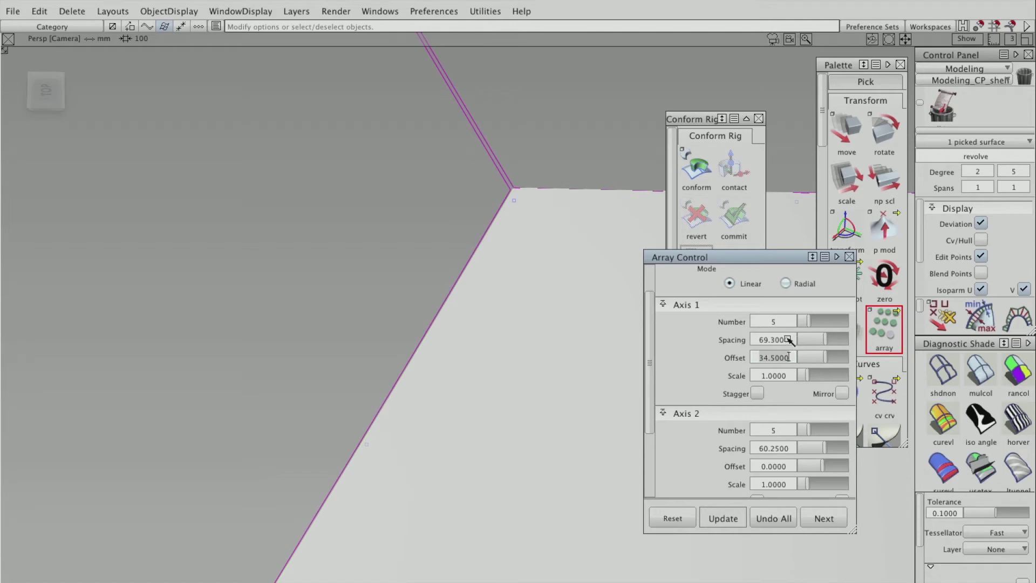
- Increase the number of hexagons in the array to 20 along both Axis 1 and Axis 2
right_click_drag(615, 284, 484, 298, "alt+shift")
middle_click_drag(521, 288, 521, 323, "alt+shift")
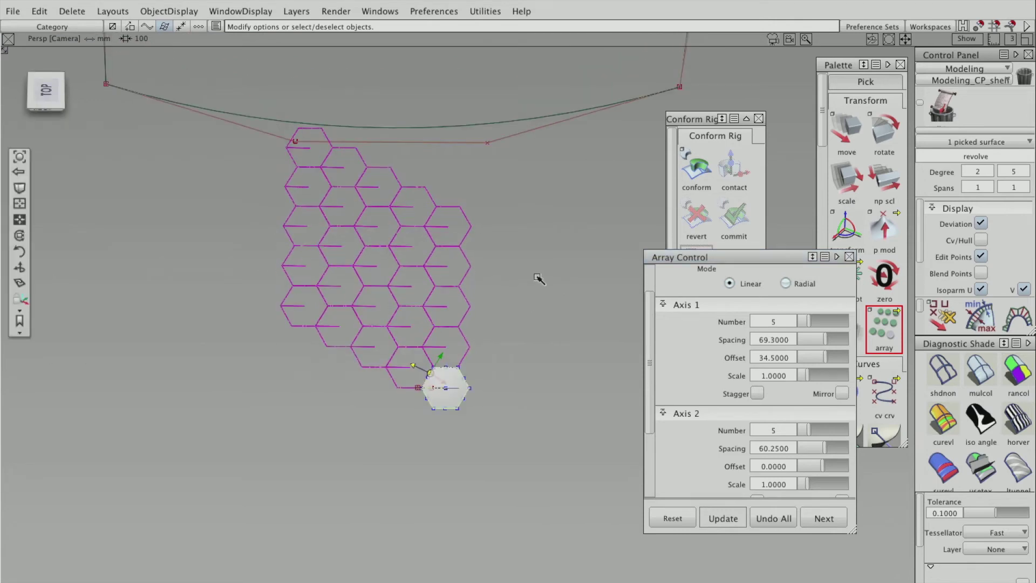
left_click_drag(812, 321, 855, 323)
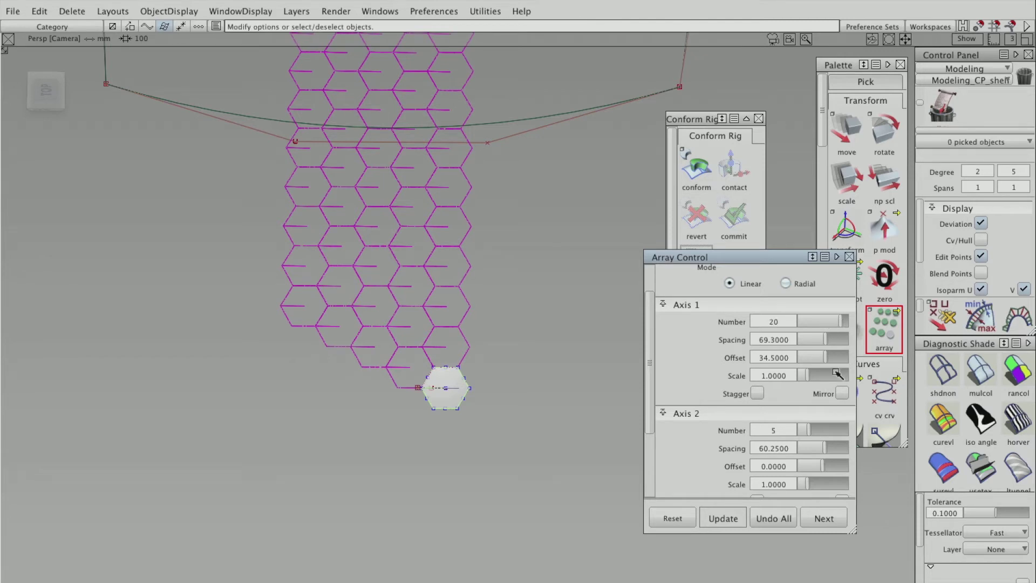
left_click_drag(810, 429, 854, 428)
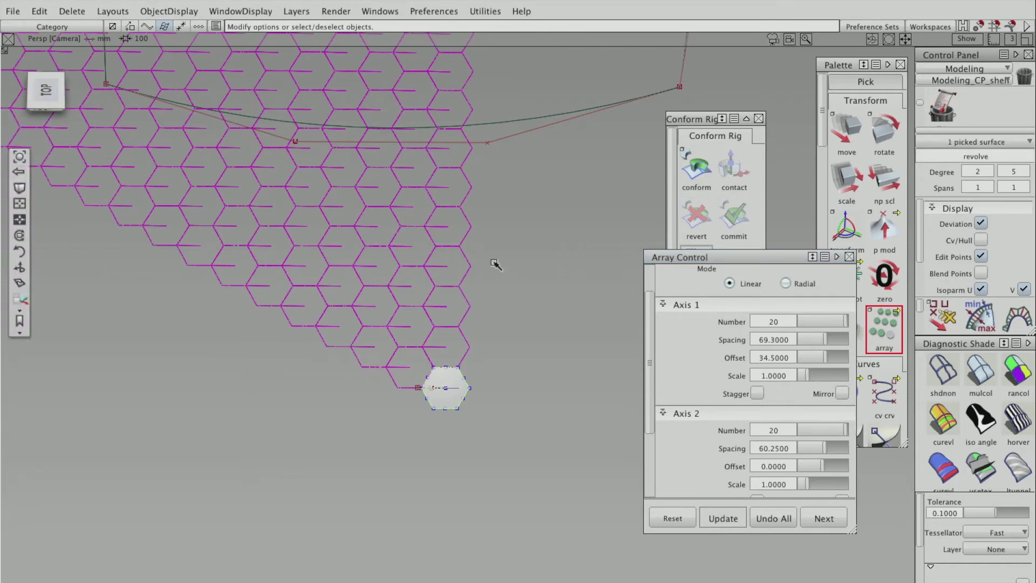
- Mirror the hexagon array along both Axis 1 and Axis 2 and finalize the array
left_click_drag(389, 233, 370, 169, "alt+shift")
middle_click_drag(370, 168, 394, 286, "alt+shift")
right_click_drag(394, 286, 410, 248, "alt+shift")
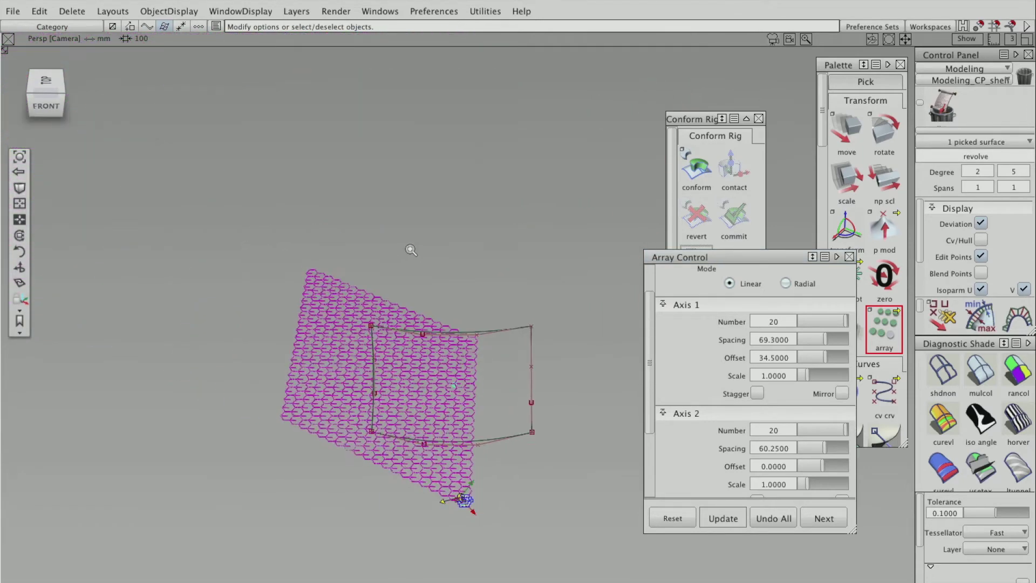
left_click_drag(409, 248, 341, 256, "alt+shift")
left_click_drag(380, 285, 513, 324, "alt+shift")
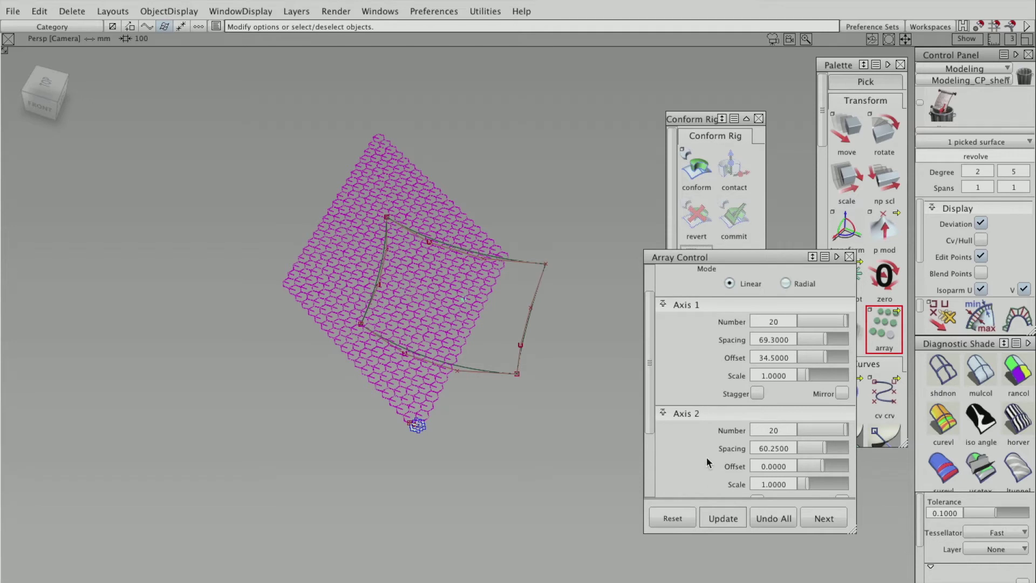
scroll(655, 405, "down", 1)
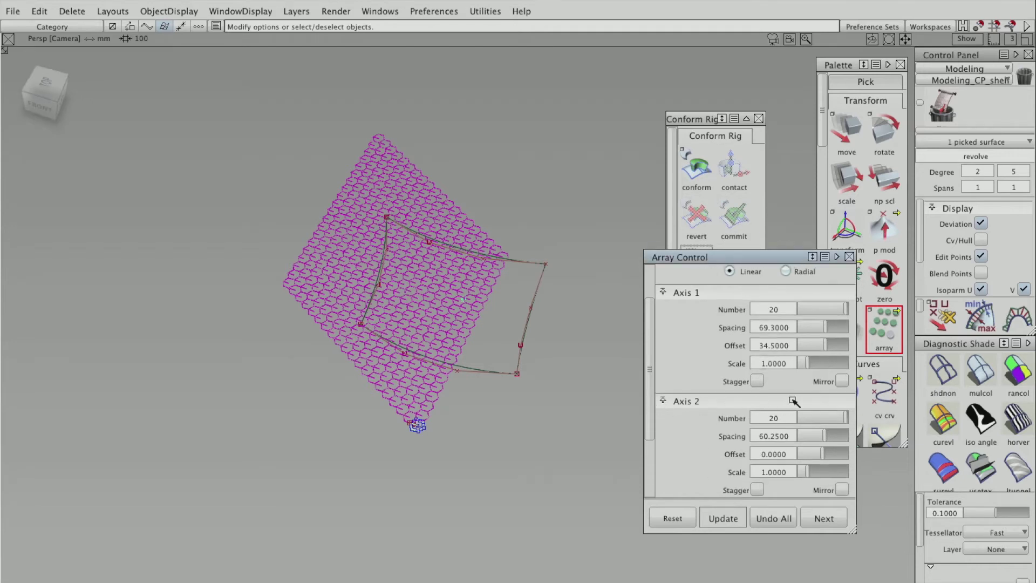
left_click(841, 382)
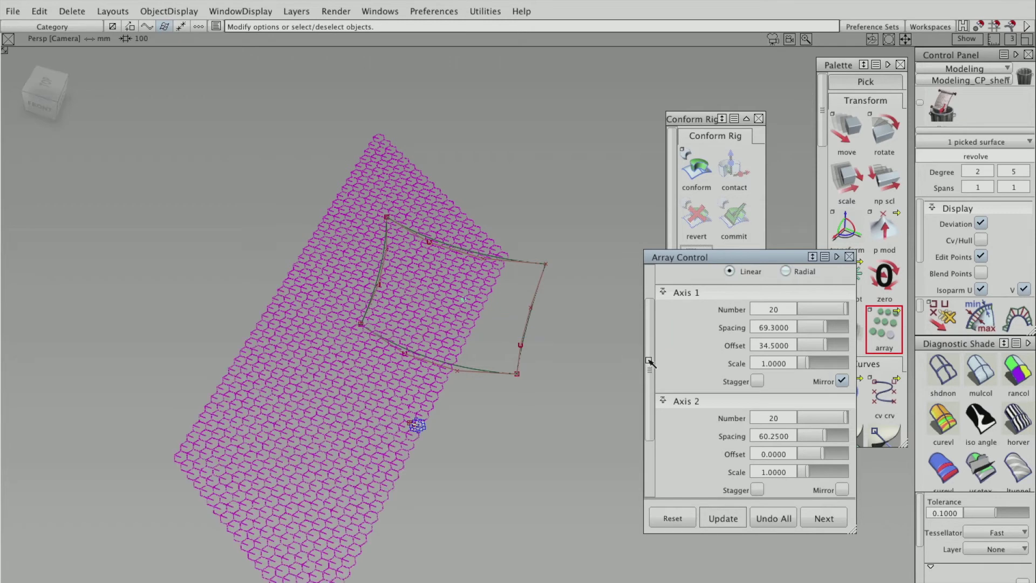
left_click_drag(650, 362, 649, 407)
left_click(842, 413)
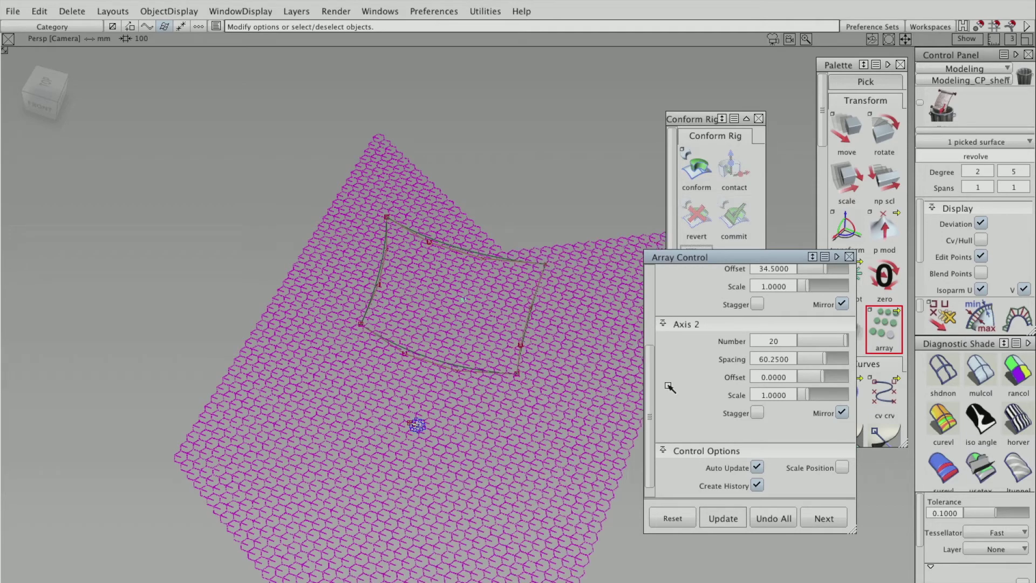
left_click(834, 519)
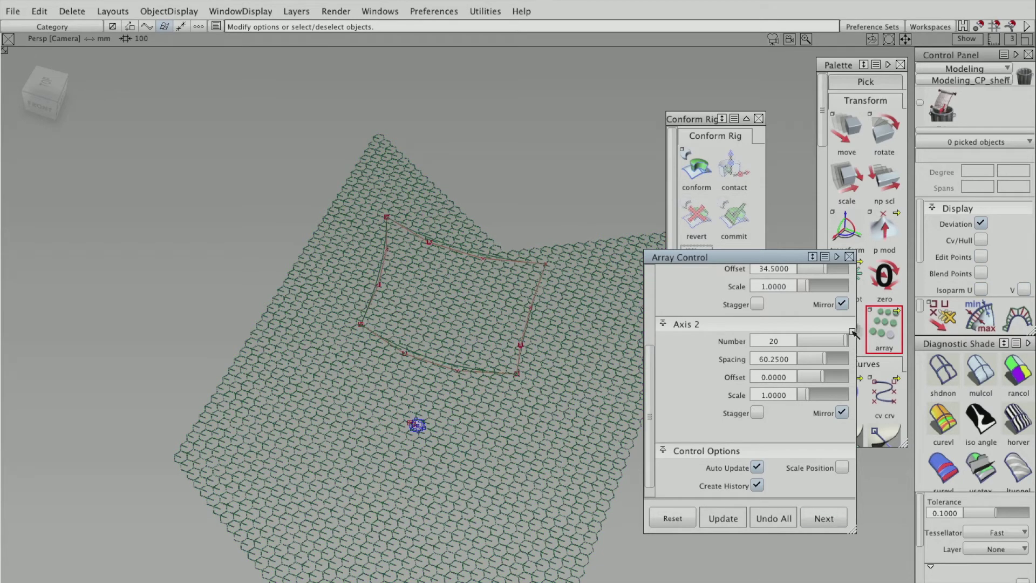
- Close the array settings, clear the selection and shade all geometry with the multi-color (mulcol) diagnostic shade
left_click(847, 258)
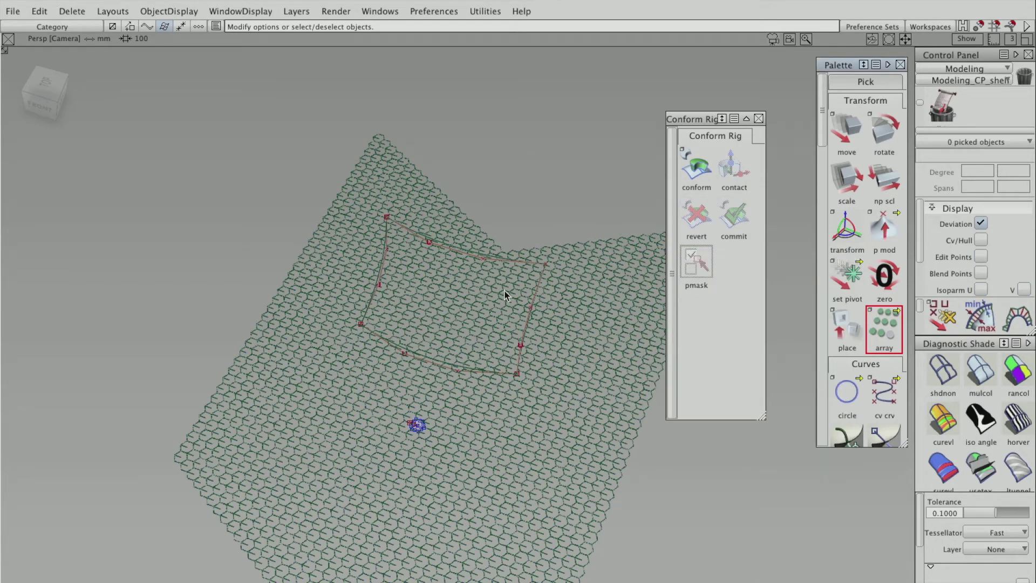
left_click_drag(510, 298, 533, 369, "ctrl+shift")
left_click(560, 296)
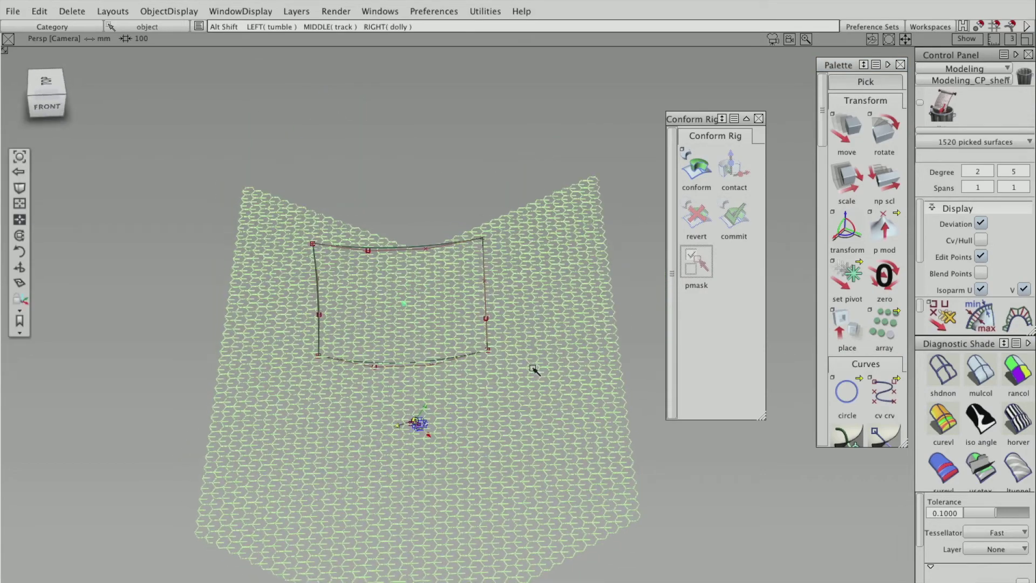
middle_click_drag(472, 395, 458, 324, "alt+shift")
left_click_drag(458, 324, 440, 381, "alt+shift")
mouse_move(439, 381)
right_mouse_down("alt+shift")
mouse_move(521, 363)
mouse_move(427, 362)
mouse_move(435, 368)
right_mouse_up("alt+shift")
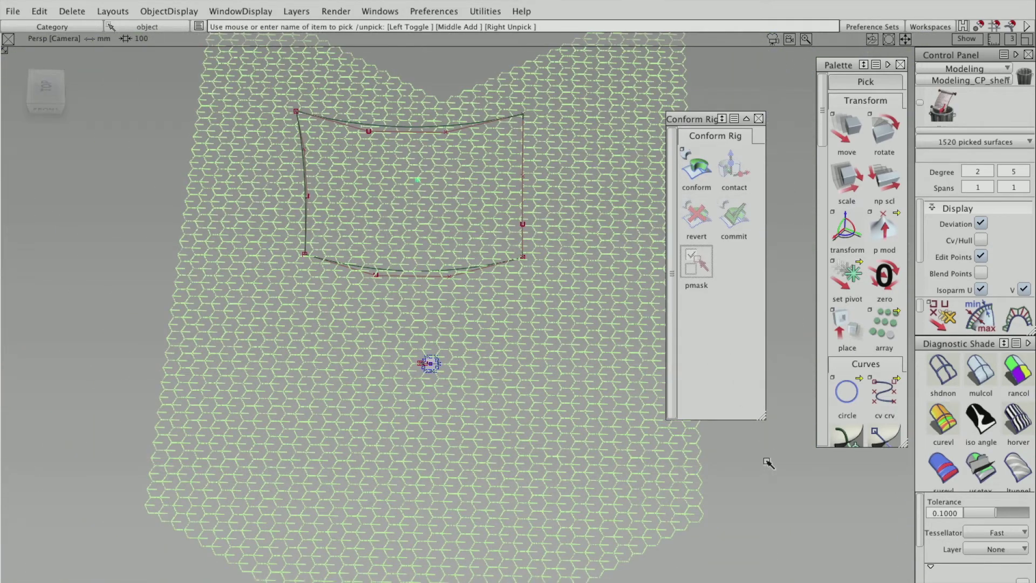
left_click_drag(769, 463, 763, 429, "ctrl+shift")
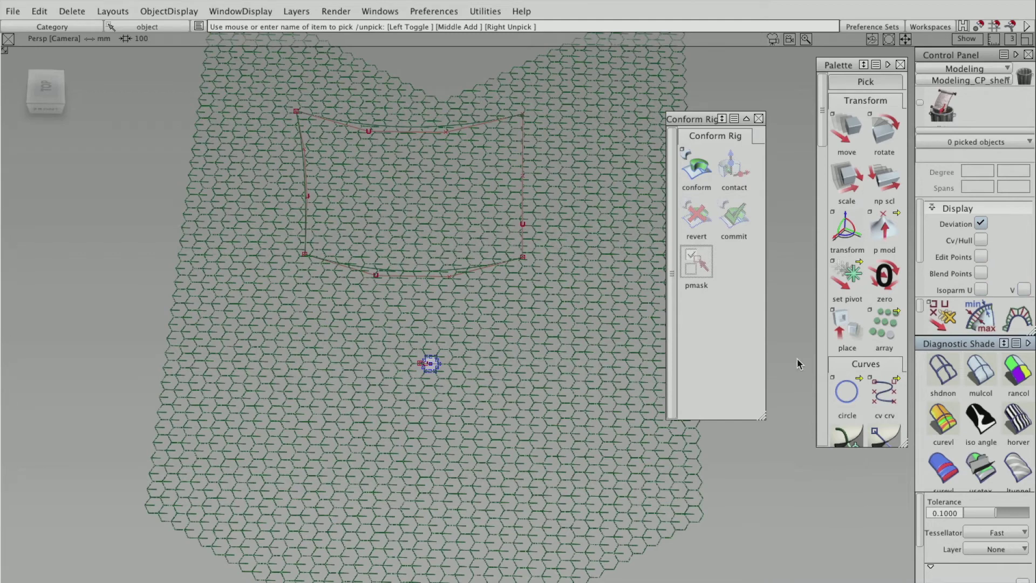
left_click(987, 372)
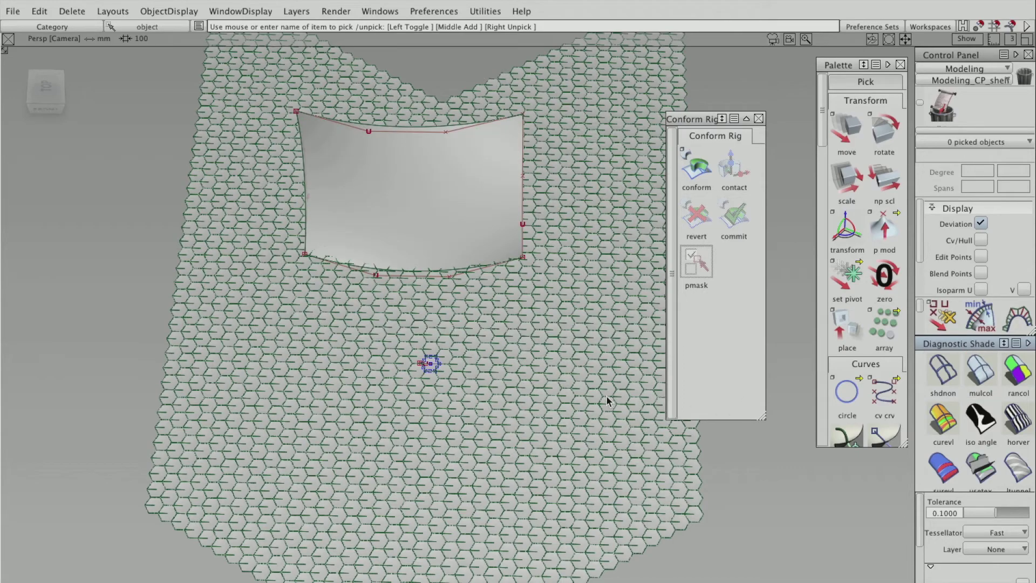
- Move the curved surface's four boundary curves upward together so the surface sits clear above the honeycomb pattern
left_click_drag(607, 401, 596, 339, "ctrl+shift")
middle_click_drag(411, 240, 351, 202, "ctrl+shift")
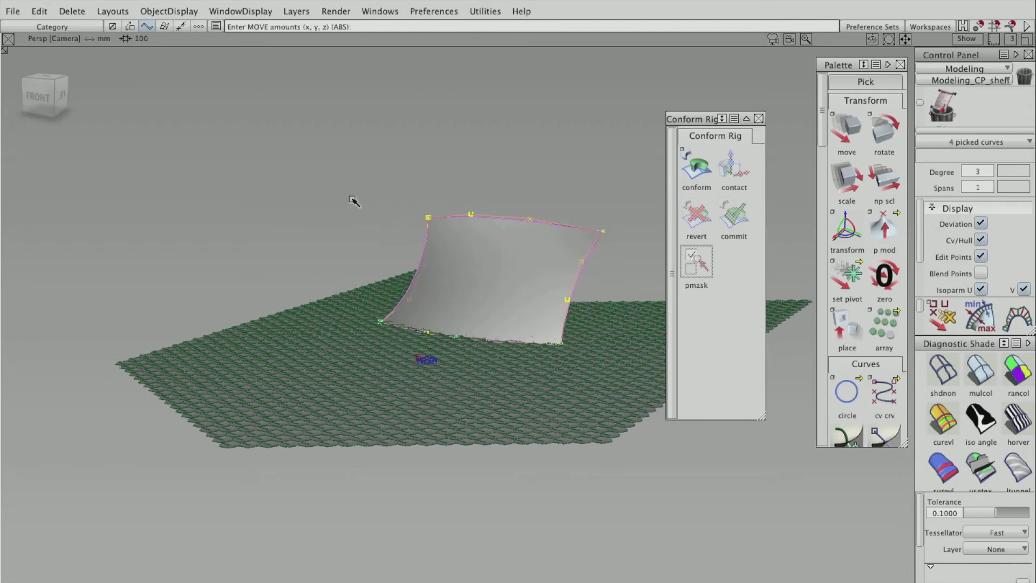
right_click_drag(351, 200, 345, 158)
left_click_drag(311, 187, 312, 155, "ctrl+shift")
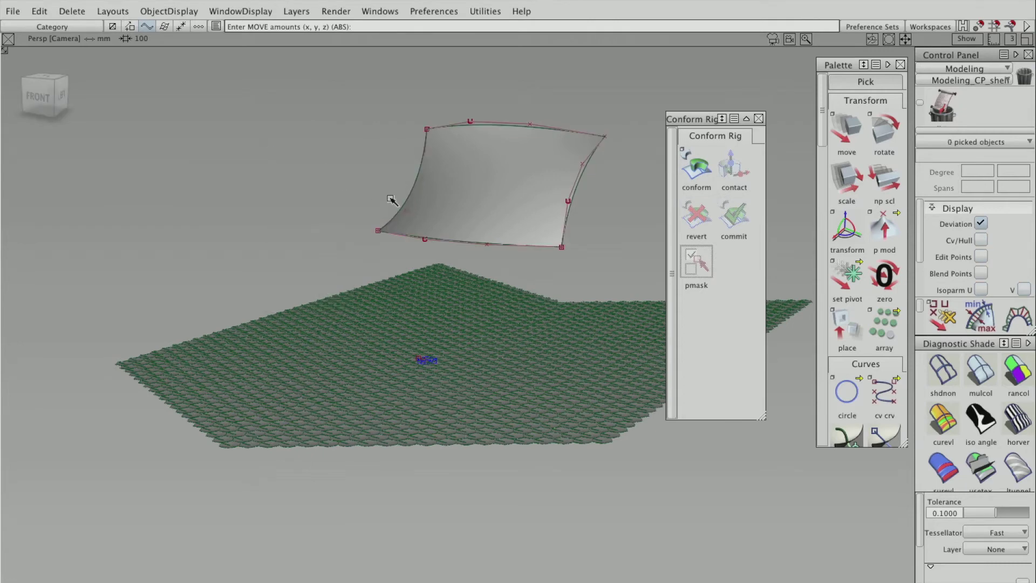
left_click_drag(336, 192, 539, 215, "alt+shift")
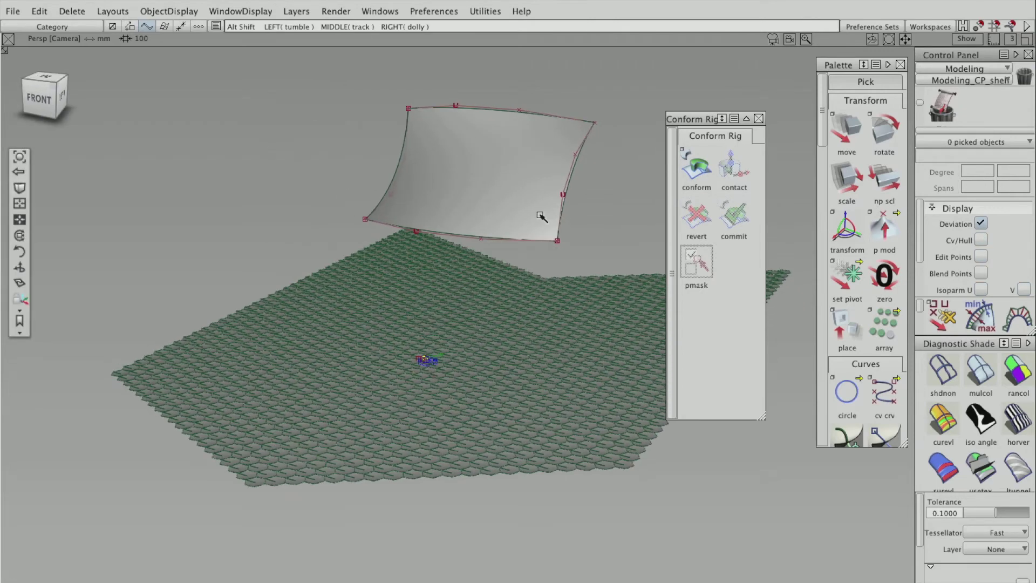
left_click(698, 172)
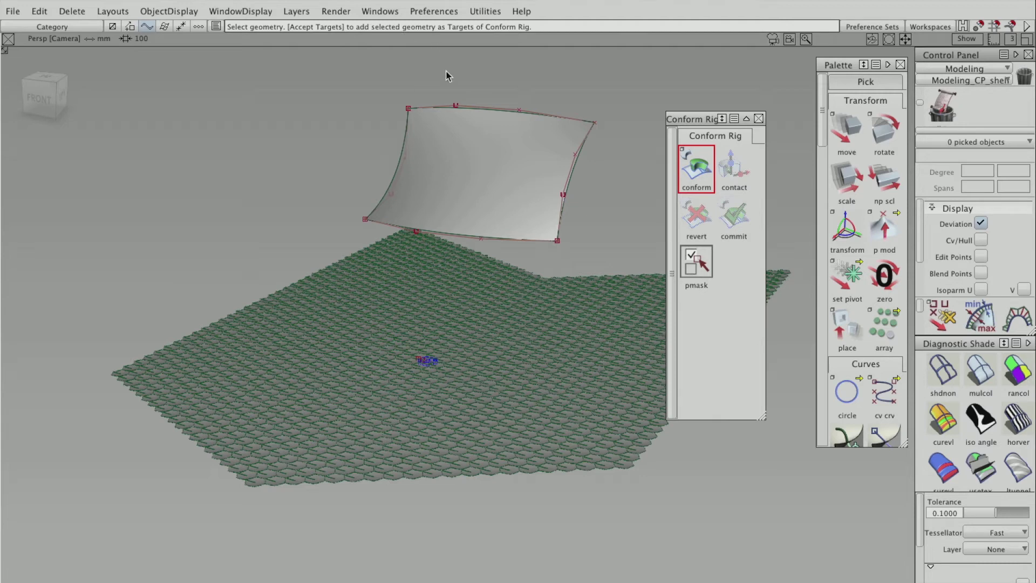
left_click(440, 155)
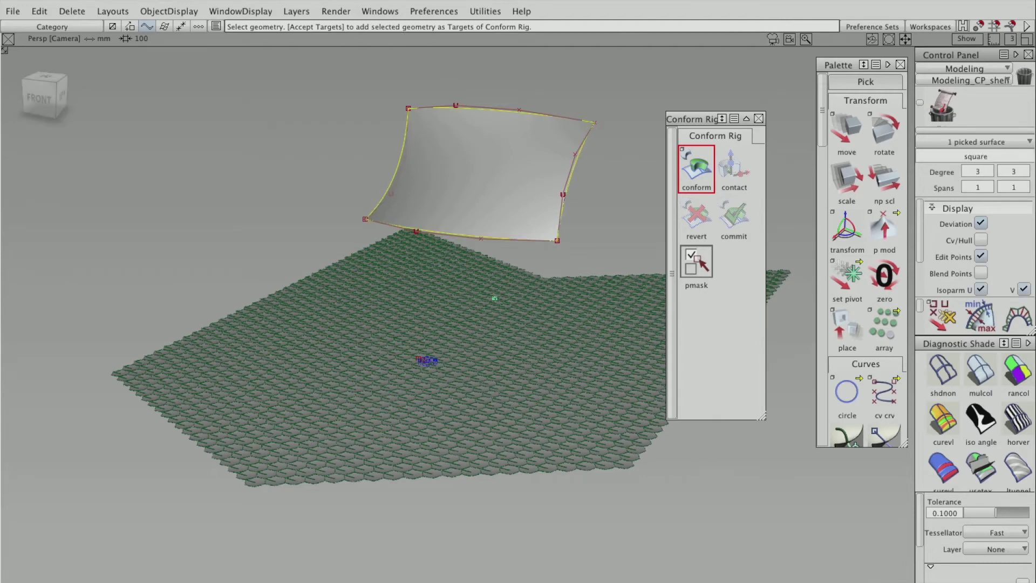
key("Return")
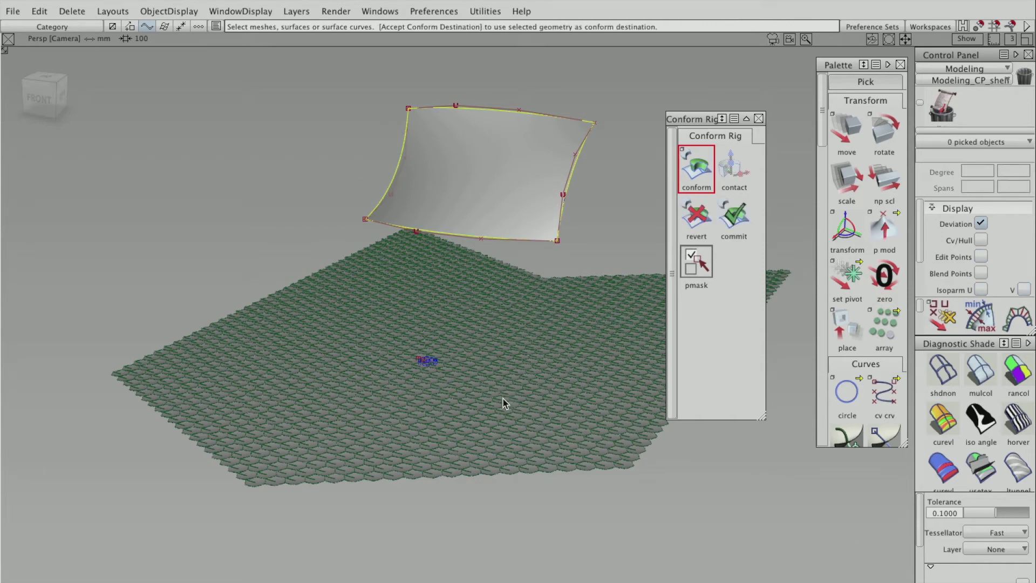
left_click(501, 452)
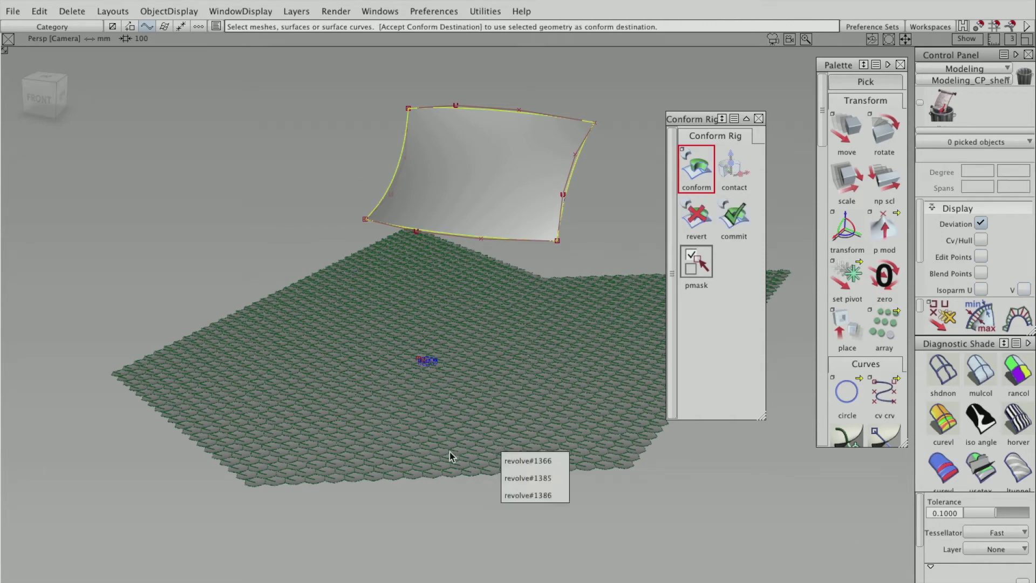
left_click_drag(446, 445, 419, 513, "ctrl+shift")
left_click(444, 474)
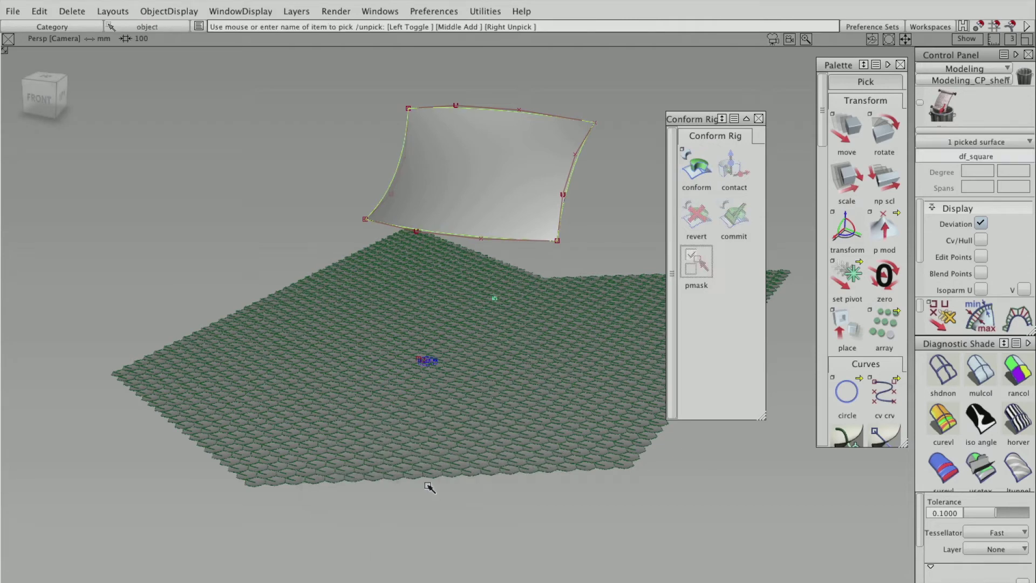
left_click(431, 479)
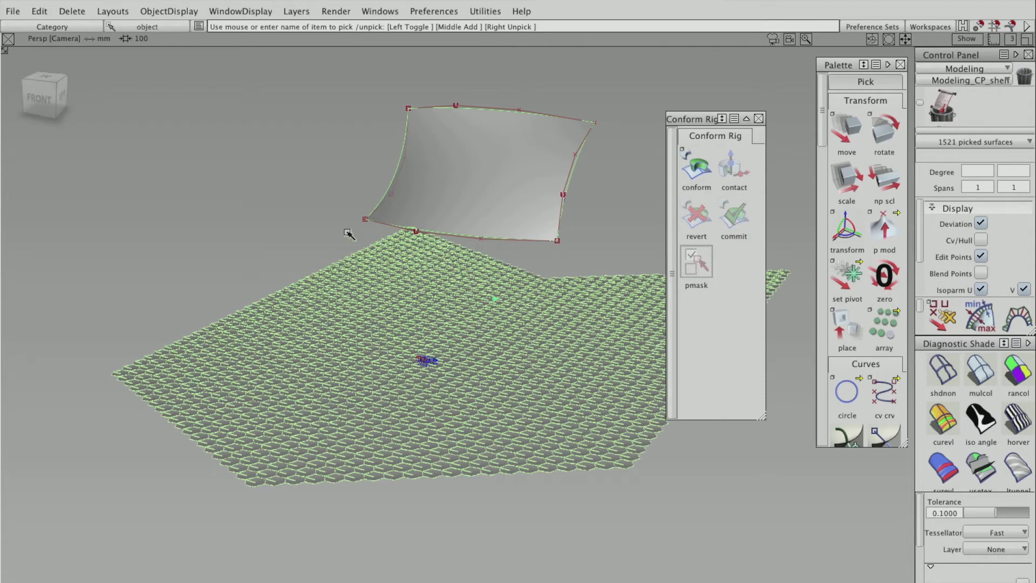
left_click_drag(304, 219, 306, 202, "ctrl+shift")
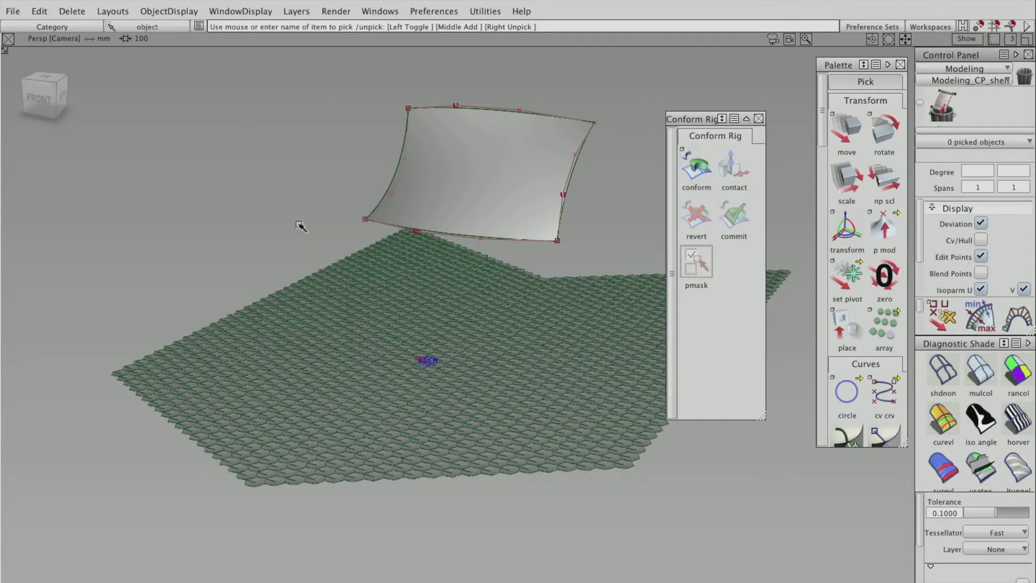
- Select the hexagon construction curves, create a new layer for them and open the Object Lister beside the model
left_click_drag(282, 238, 455, 383, "alt+shift")
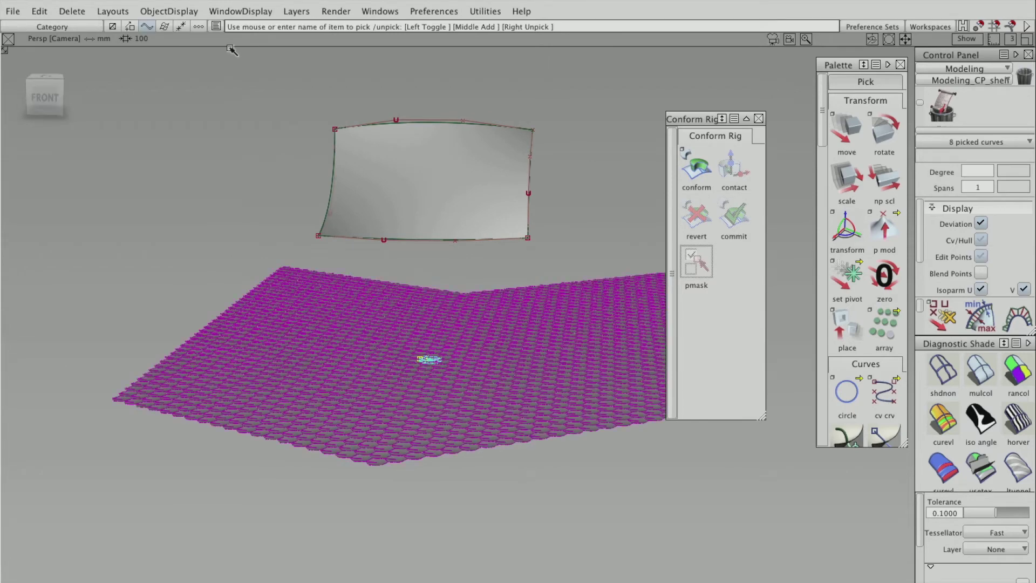
left_click(296, 11)
left_click(284, 34)
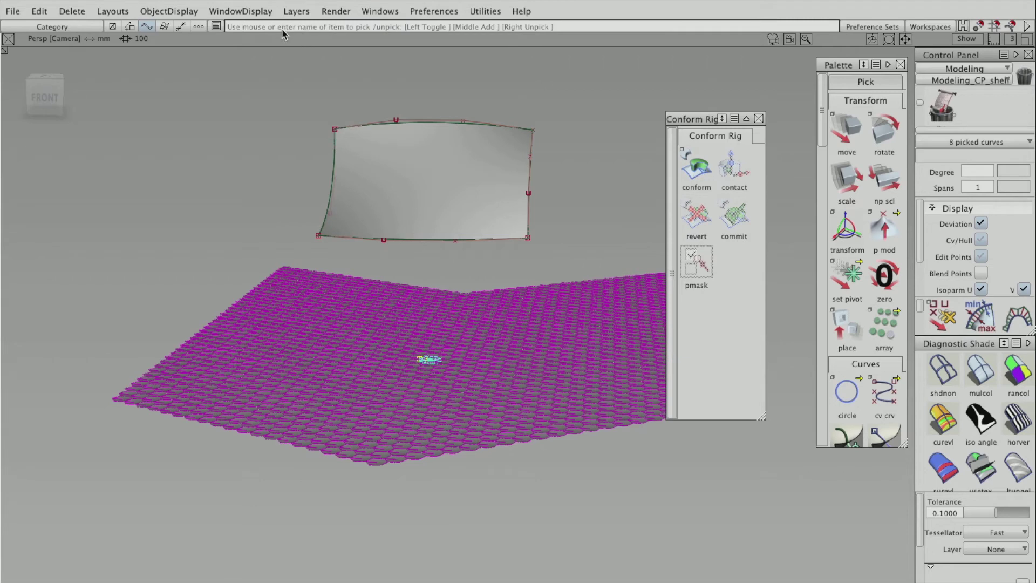
left_click(424, 13)
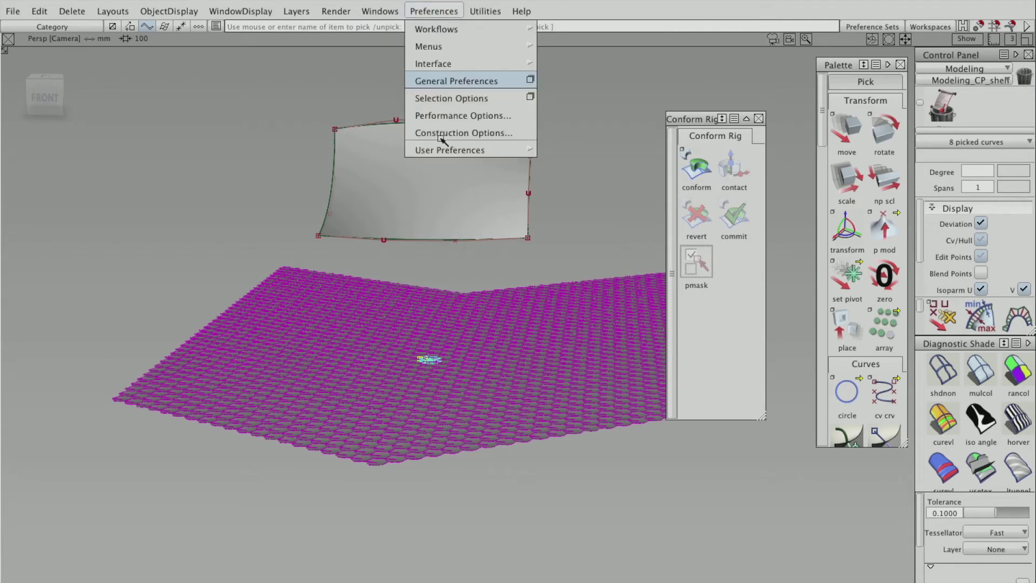
mouse_move(390, 11)
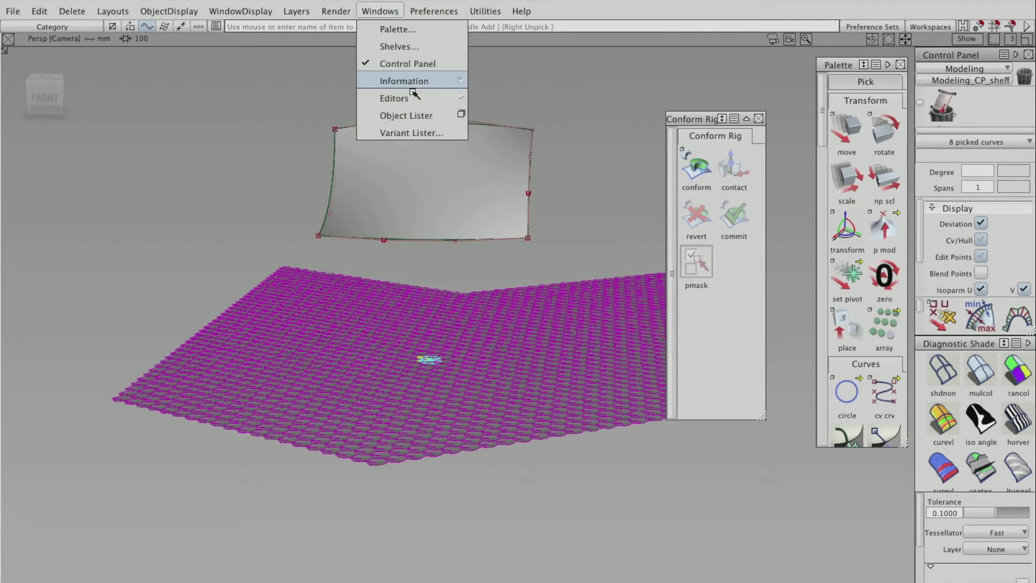
left_click(417, 116)
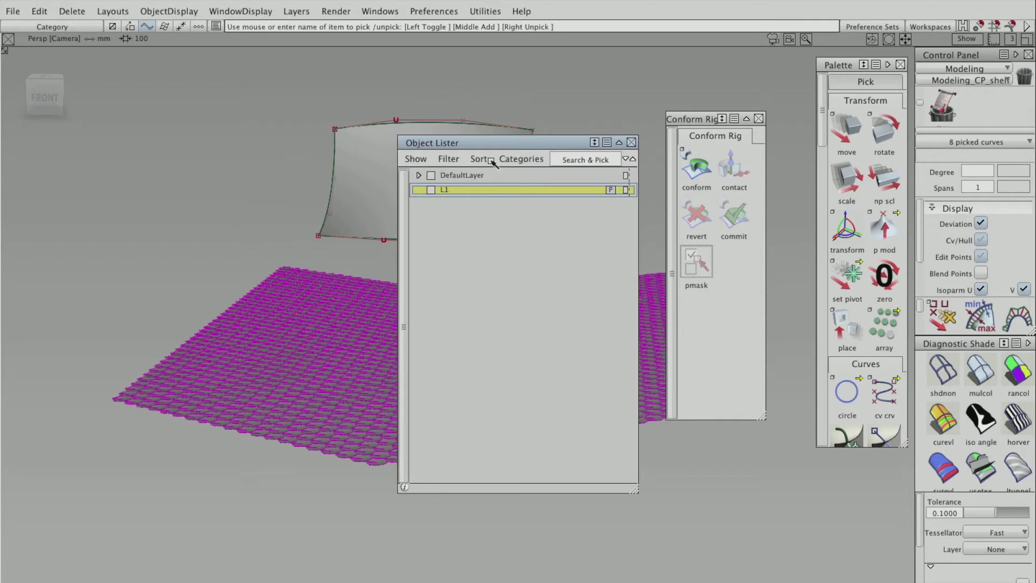
left_click_drag(426, 139, 164, 154)
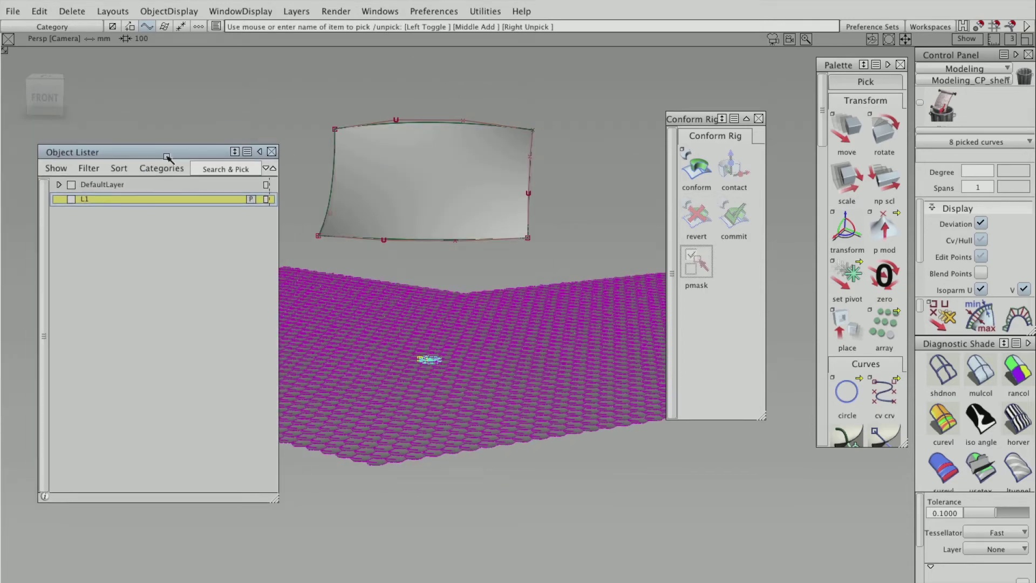
- Add the curved surface's four boundary curves to the selection, assign all picked curves to layer L1 and hide that layer
left_click_drag(300, 124, 605, 313, "ctrl+shift")
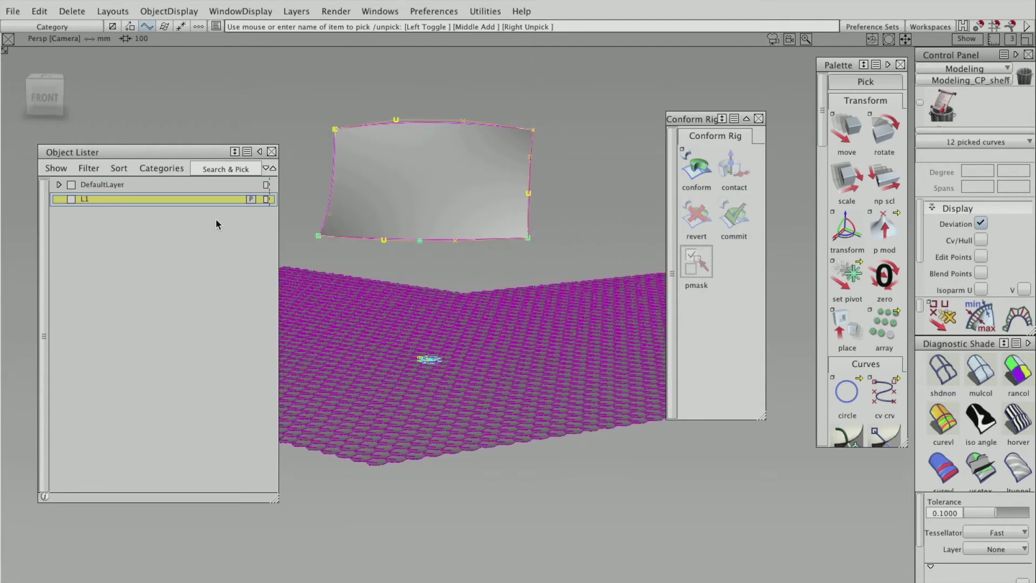
right_click(82, 203)
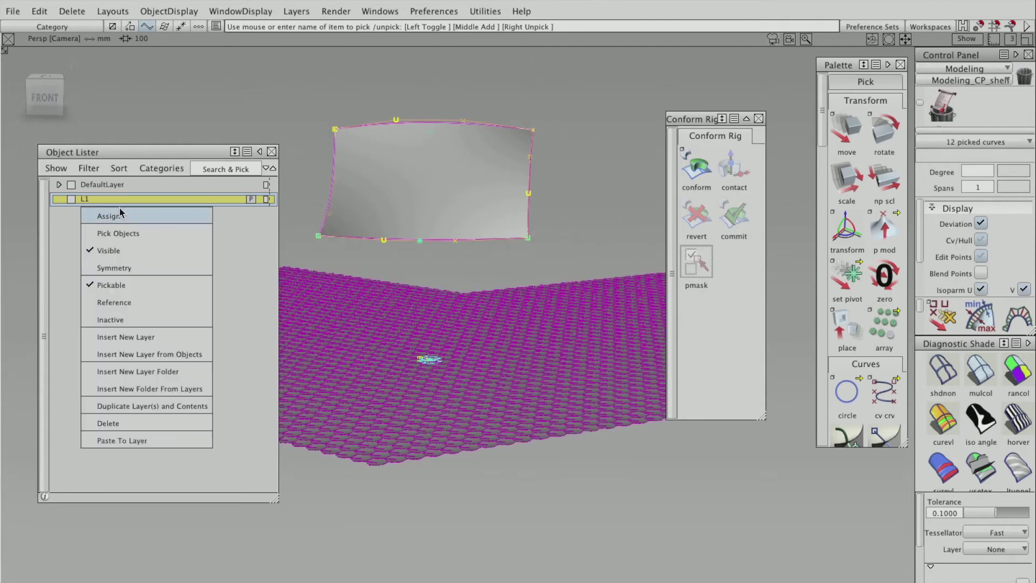
left_click(97, 213)
left_click(259, 199)
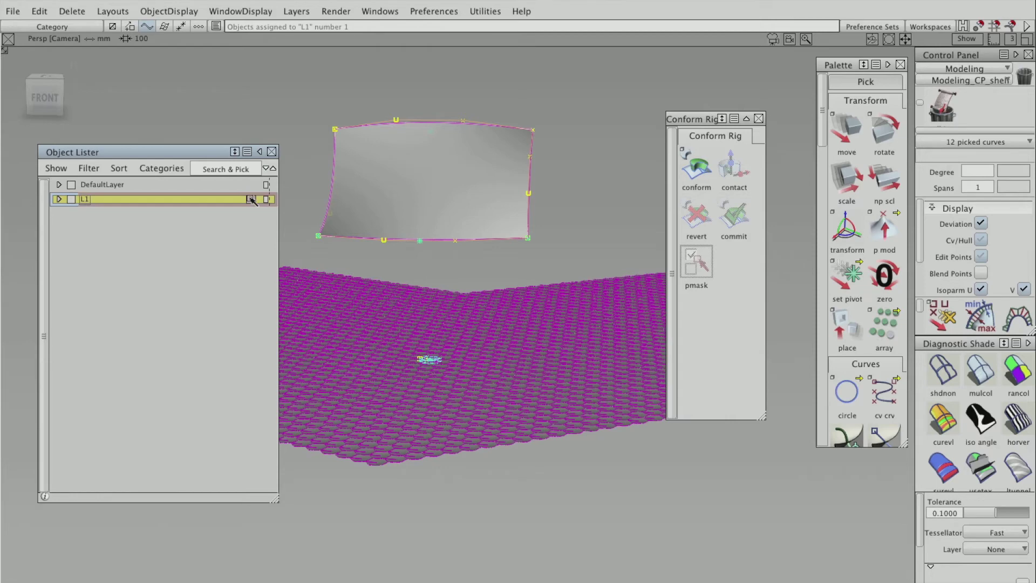
left_click(273, 151)
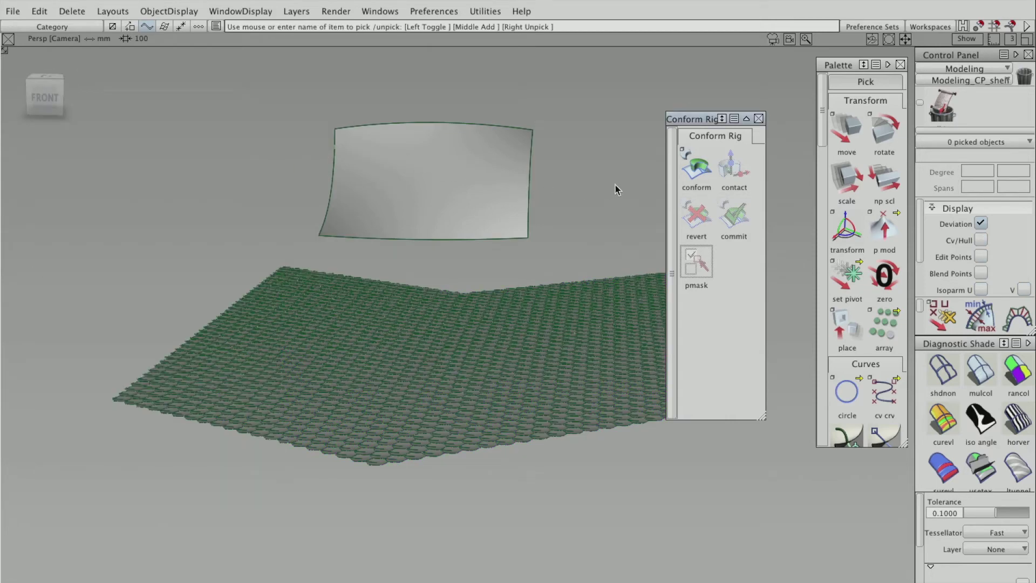
left_click(696, 167)
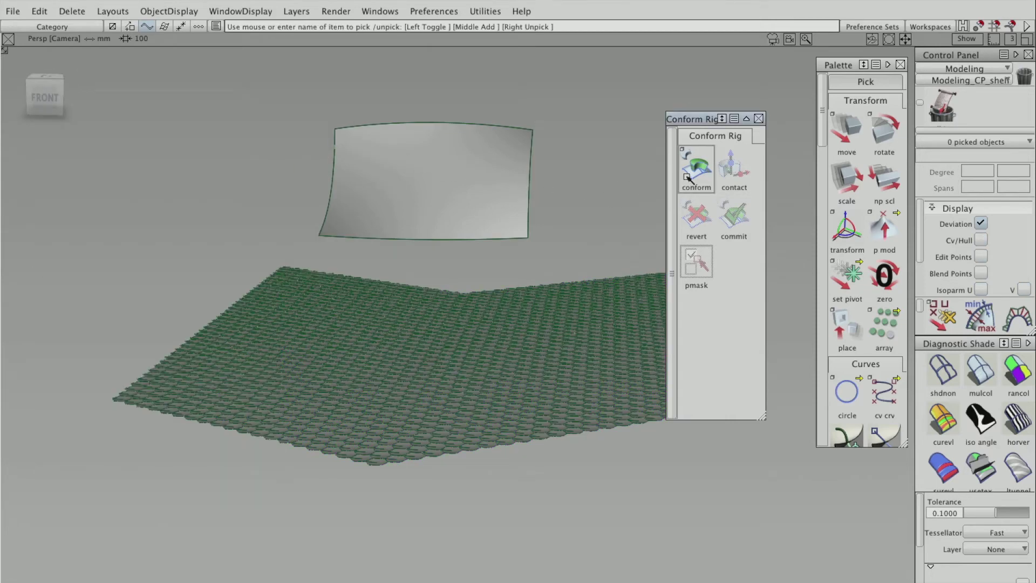
left_click(474, 189)
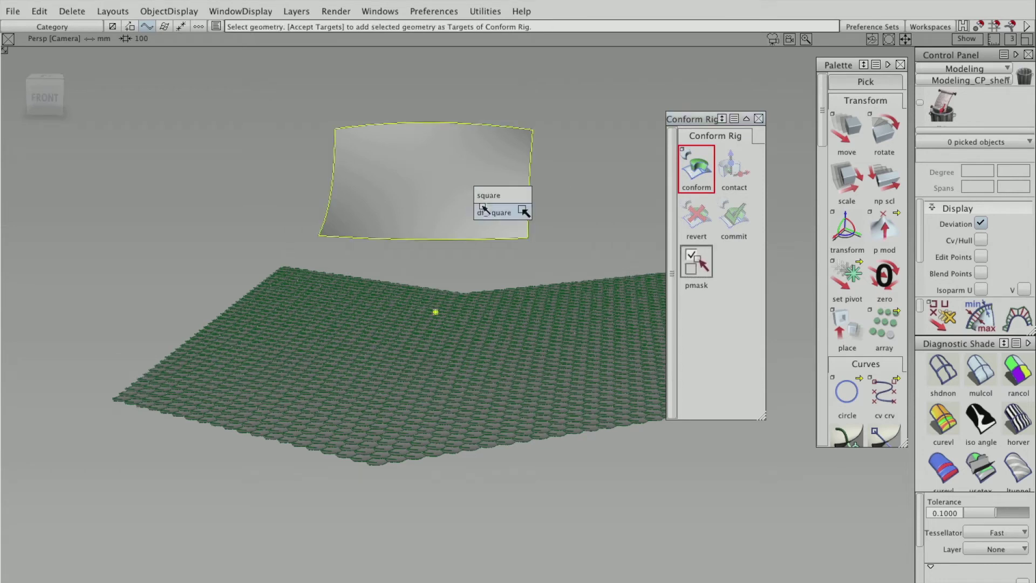
left_click(557, 188)
- Delete the leftover df_square surface that overlaps the large curved surface, keeping the original square surface
left_click_drag(541, 193, 507, 212, "ctrl+shift")
left_click_drag(523, 200, 513, 198, "ctrl+shift")
left_click(522, 195)
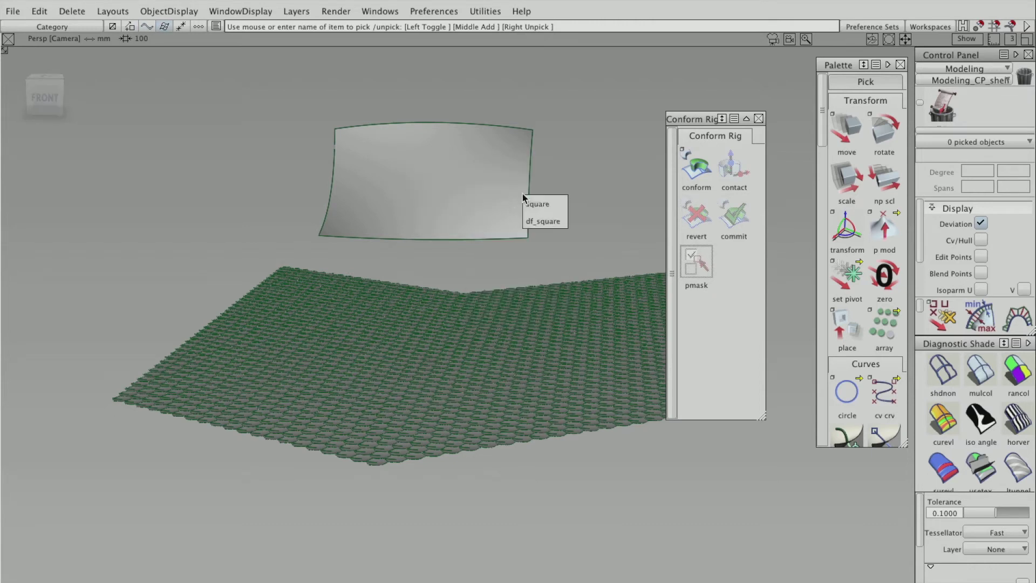
left_click(541, 217)
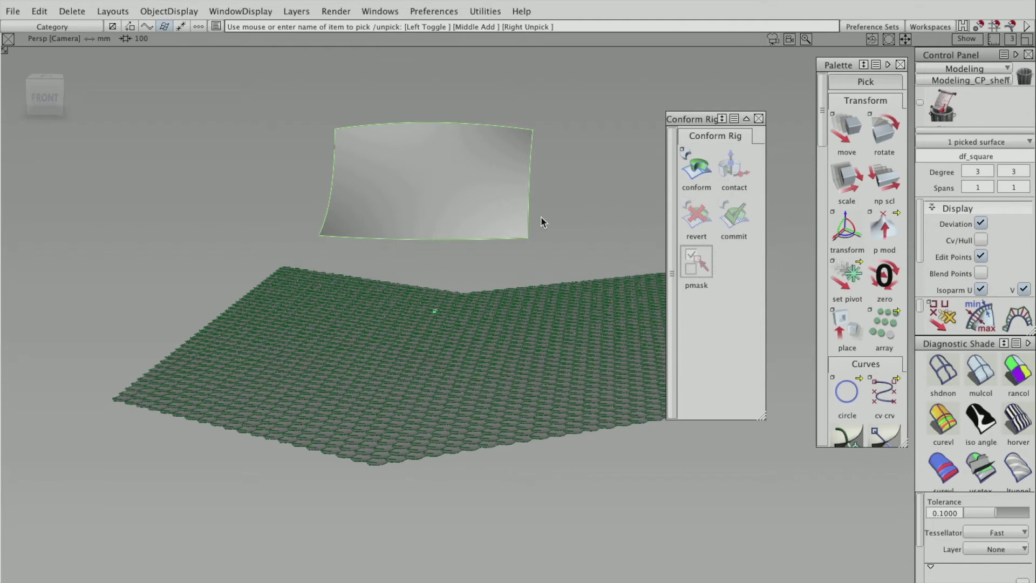
key("Delete")
key("Return")
left_click(521, 208)
left_click_drag(610, 225, 602, 215, "ctrl+shift")
- Set up the Conform Rig with the curved surface as target and the whole honeycomb pattern as conform destination
left_click(699, 171)
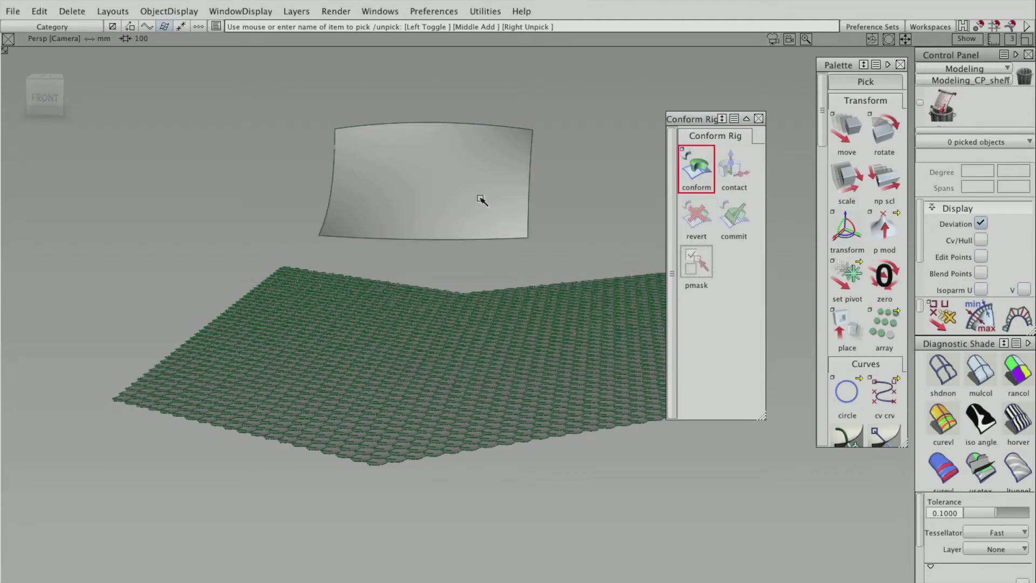
left_click(488, 205)
key("Return")
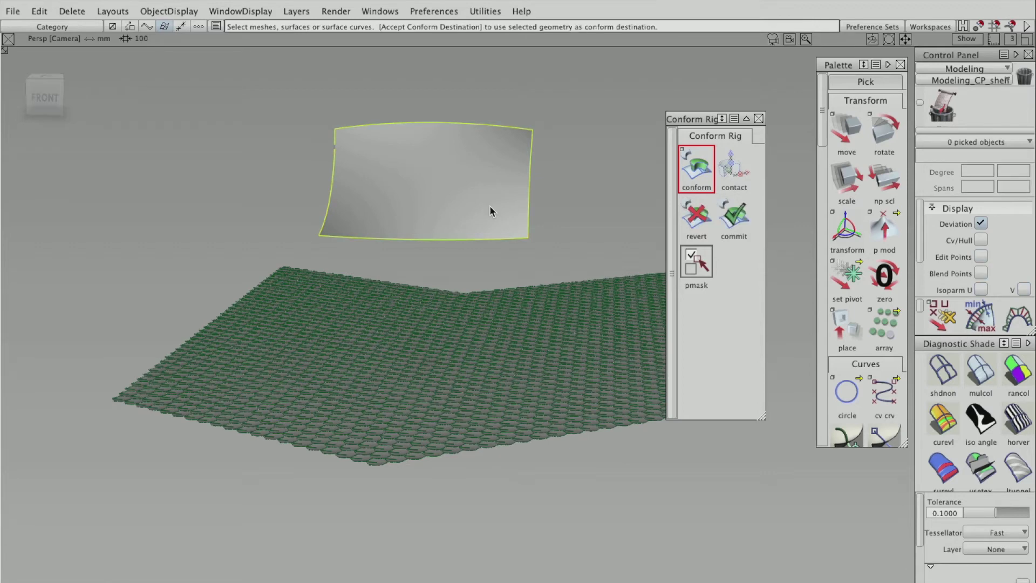
middle_click_drag(508, 264, 416, 244, "alt+shift")
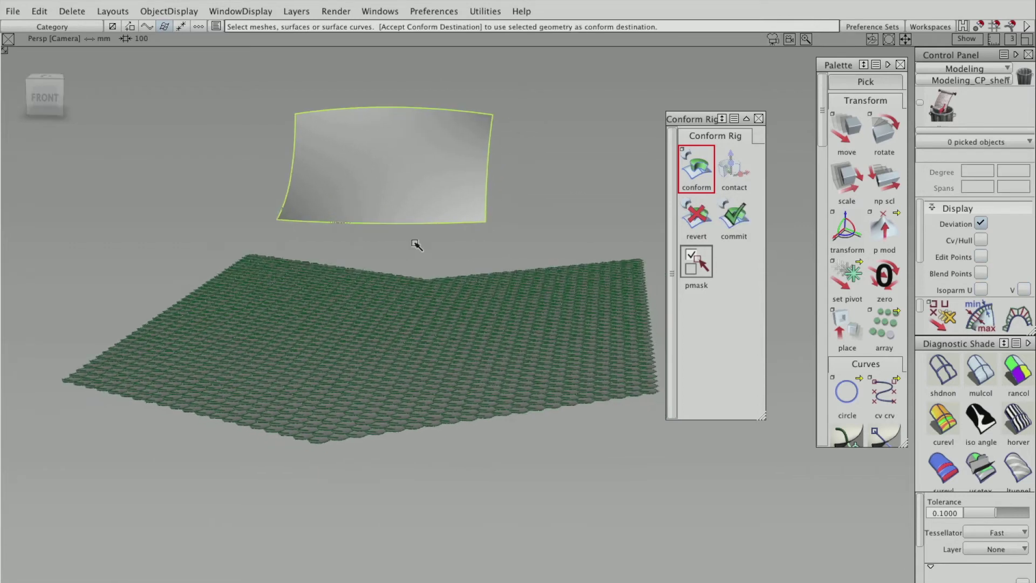
mouse_move(416, 244)
left_mouse_down("alt+shift")
mouse_move(445, 236)
mouse_move(425, 228)
left_mouse_up("alt+shift")
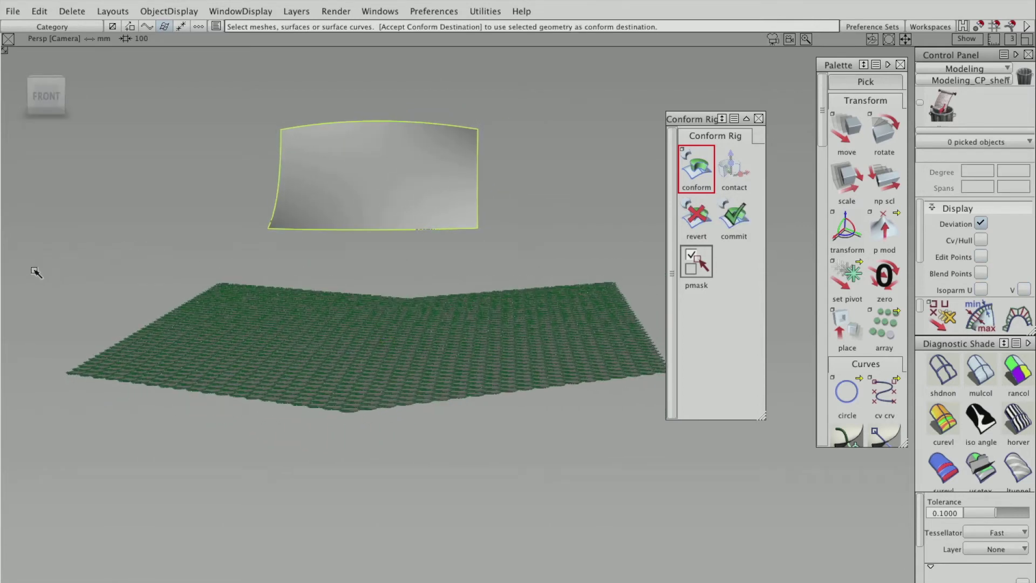
left_click_drag(33, 268, 708, 456)
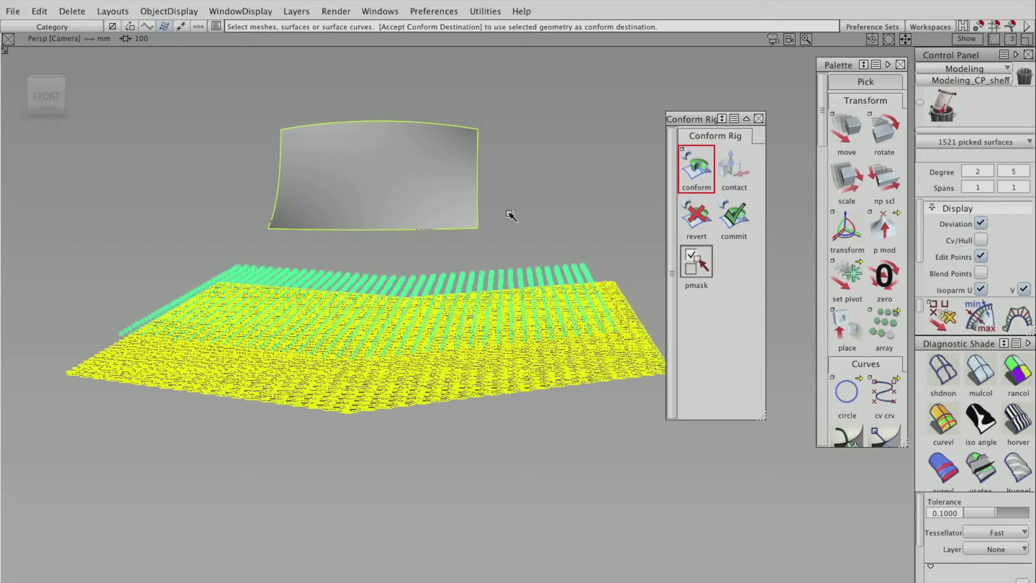
key("space")
left_click_drag(454, 219, 353, 156, "alt+shift")
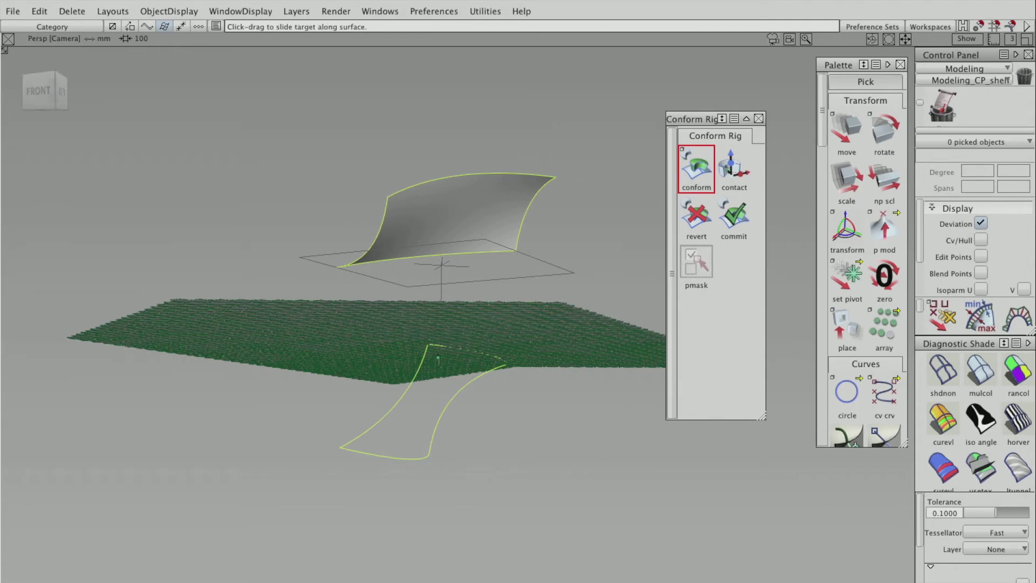
- Restart the Conform Rig, using the whole honeycomb pattern as targets and the large curved surface as conform destination
left_click(754, 517)
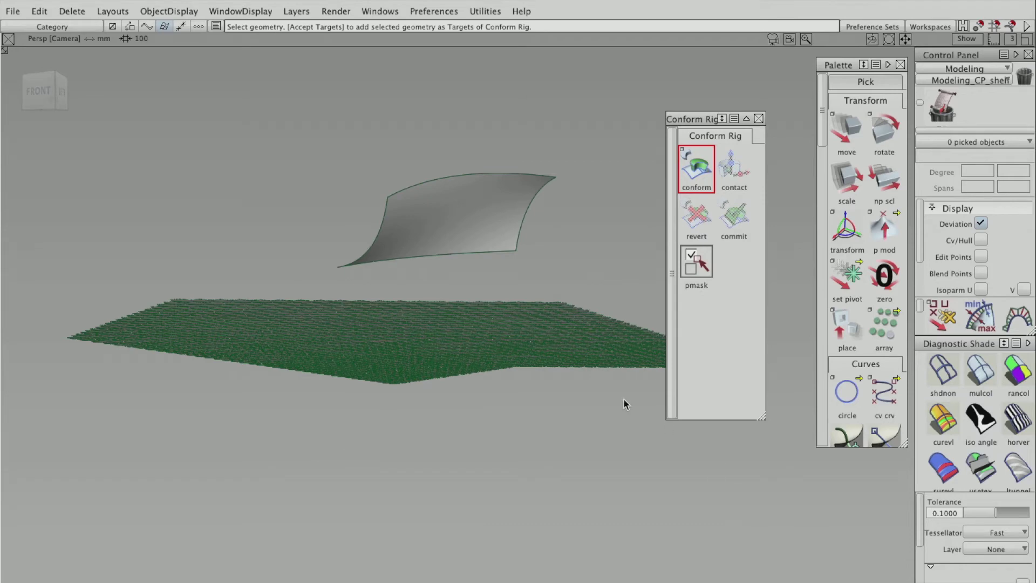
left_click_drag(494, 278, 668, 241, "alt+shift")
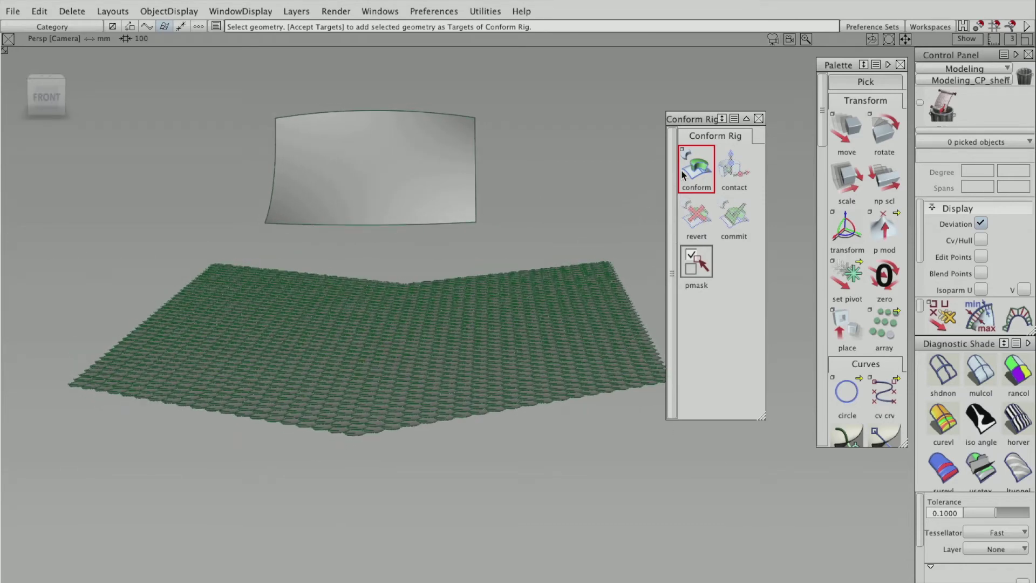
left_click_drag(540, 270, 546, 271, "ctrl+shift")
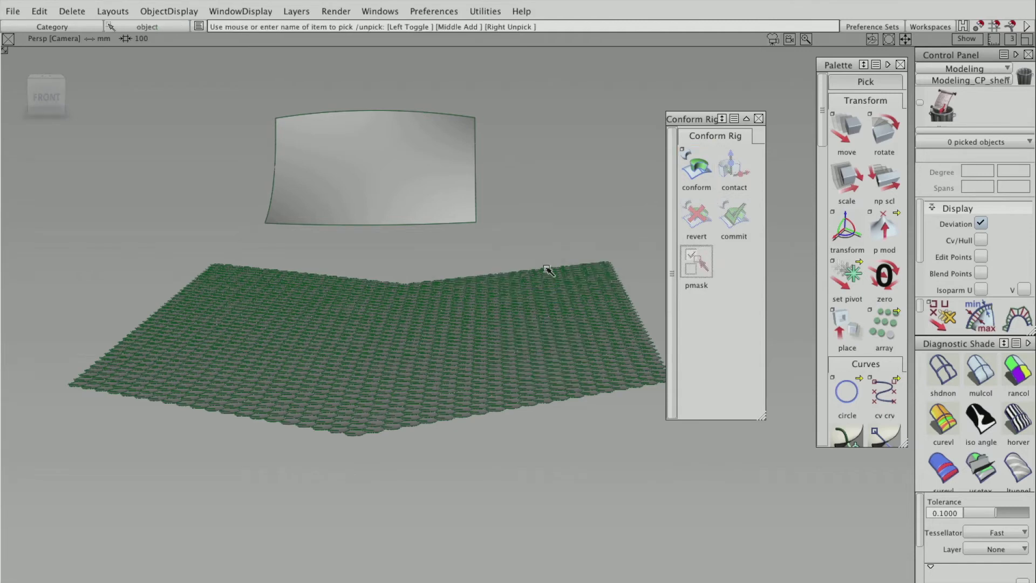
left_click(547, 269)
left_click(701, 178)
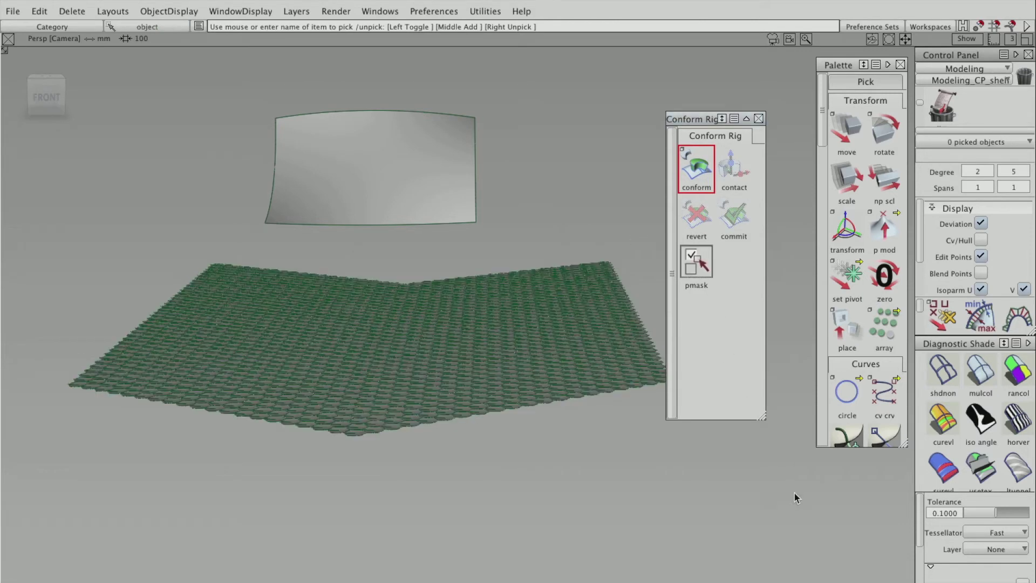
left_click(555, 328)
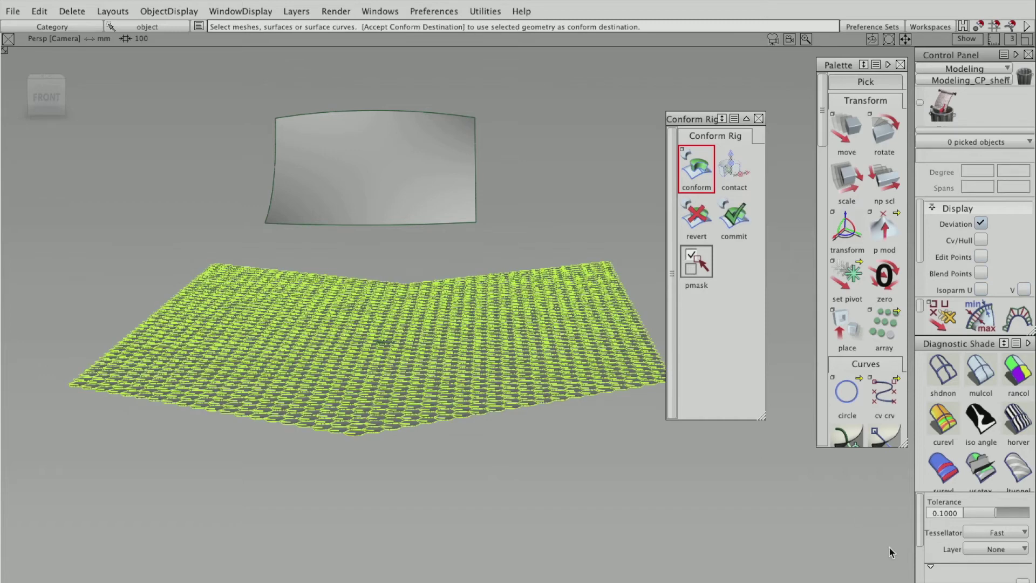
left_click(395, 193)
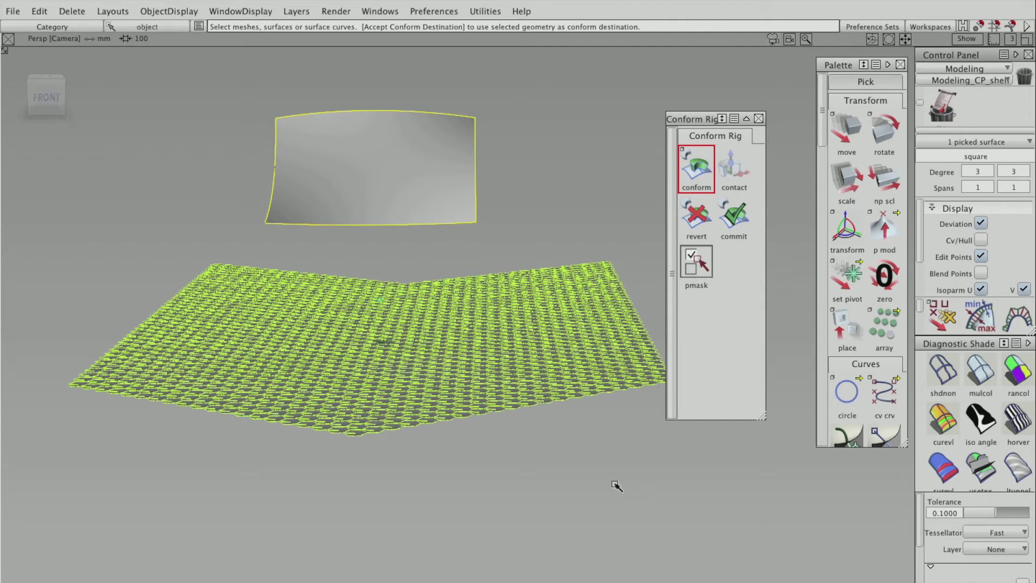
key("space")
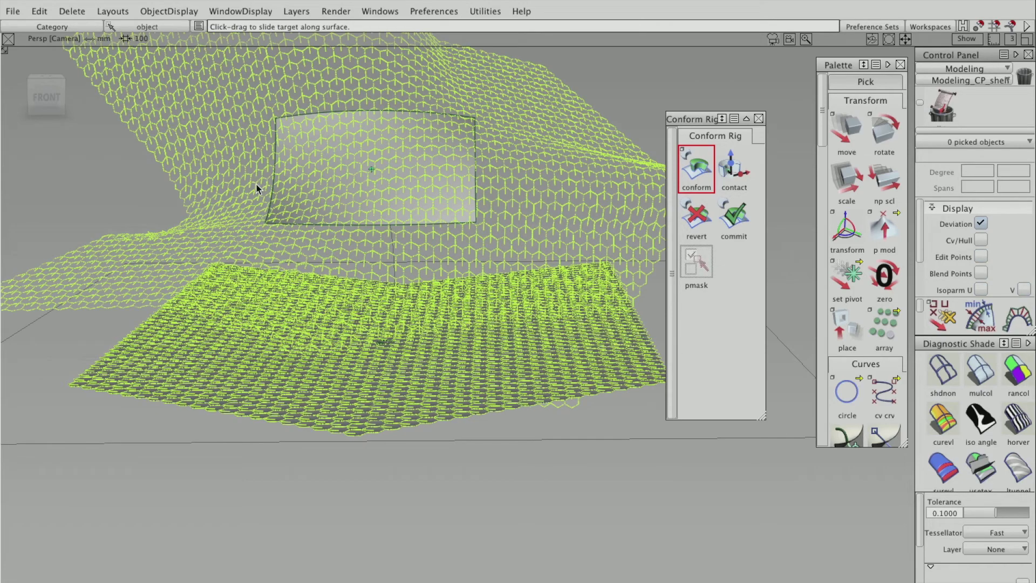
- Apply multi-colour diagnostic shading to the model, inspect the conformed honeycomb on the curved surface and collapse the Control Panel
left_click(309, 157)
left_click_drag(370, 158, 222, 191, "alt+shift")
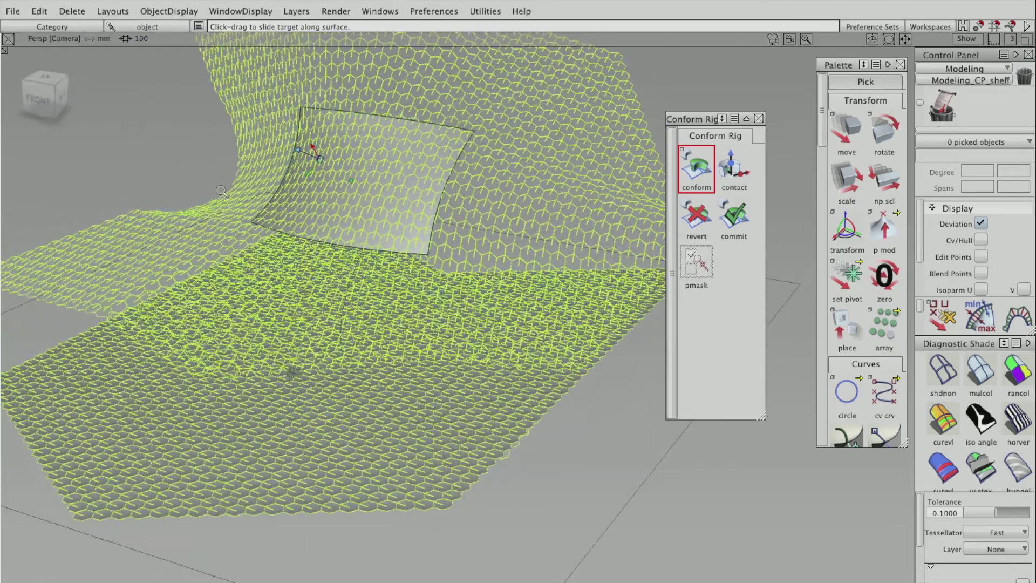
right_click_drag(221, 192, 248, 185, "alt+shift")
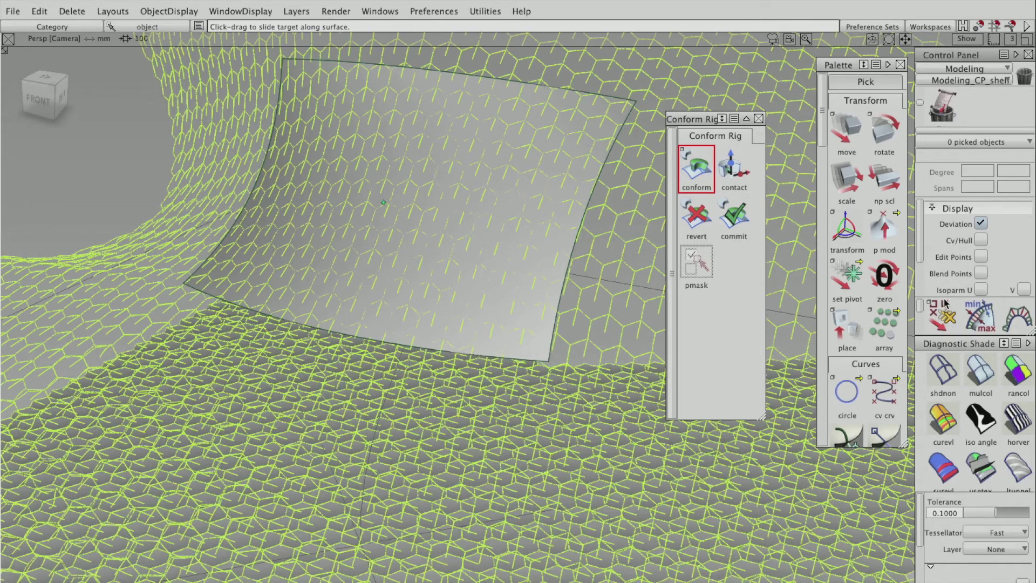
left_click(977, 372)
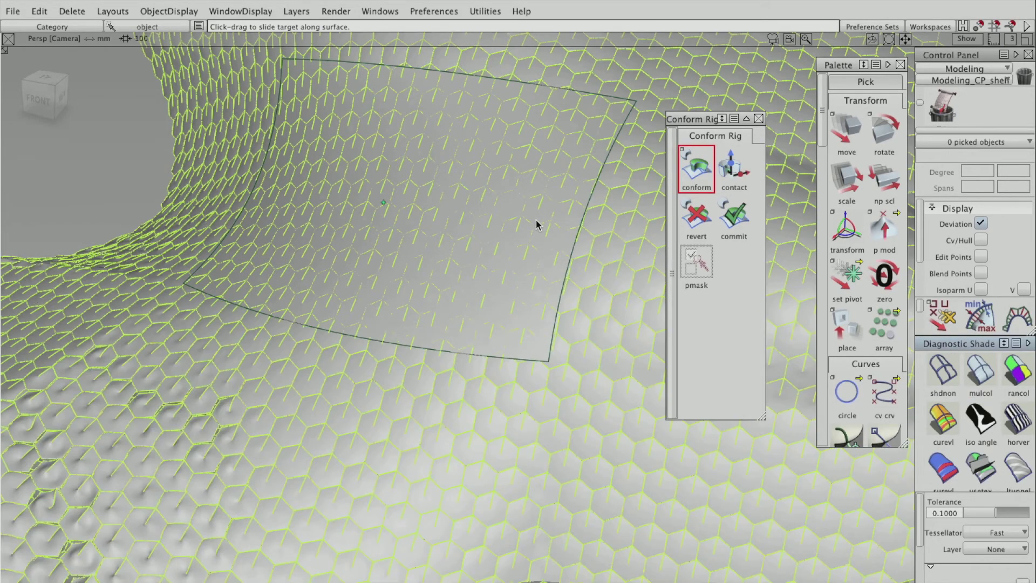
mouse_move(460, 214)
left_mouse_down("alt+shift")
mouse_move(487, 201)
mouse_move(263, 193)
mouse_move(356, 208)
mouse_move(578, 201)
mouse_move(497, 151)
mouse_move(125, 100)
mouse_move(363, 302)
mouse_move(238, 242)
mouse_move(322, 248)
mouse_move(245, 297)
mouse_move(478, 298)
mouse_move(414, 225)
mouse_move(430, 220)
mouse_move(421, 248)
mouse_move(439, 340)
left_mouse_up("alt+shift")
right_click_drag(432, 245, 538, 265, "alt+shift")
left_click_drag(538, 264, 384, 224, "alt+shift")
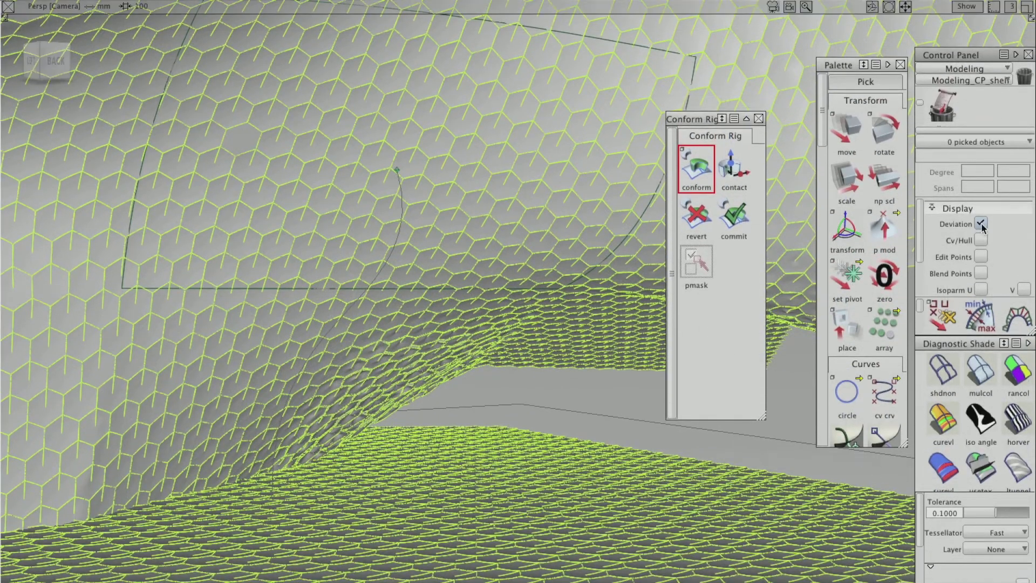
double_click(972, 55)
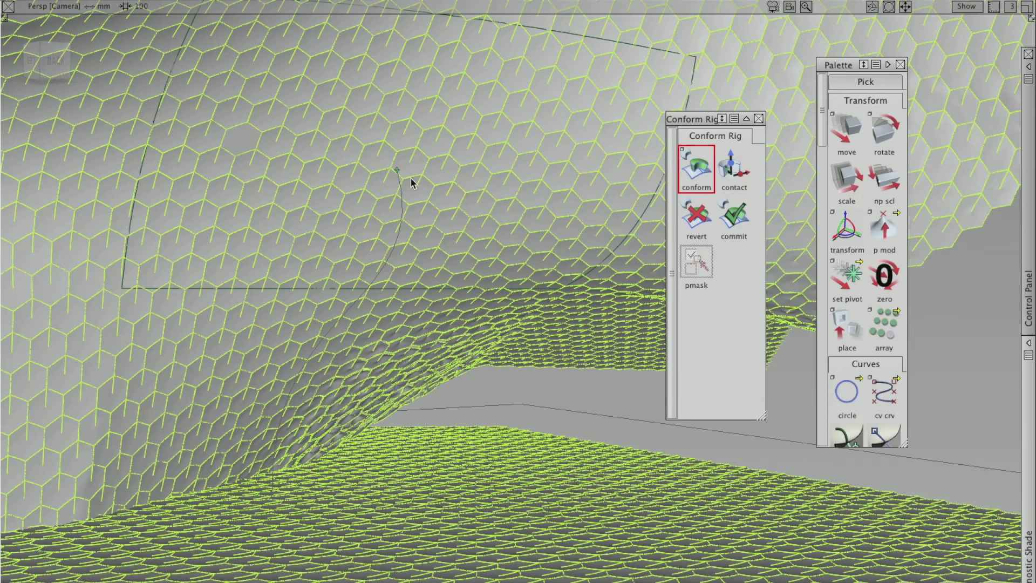
- Scale the conformed honeycomb down so that it fits within the boundaries of the curved surface
right_click_drag(478, 194, 462, 196, "alt+shift")
right_click(462, 195, "ctrl+shift")
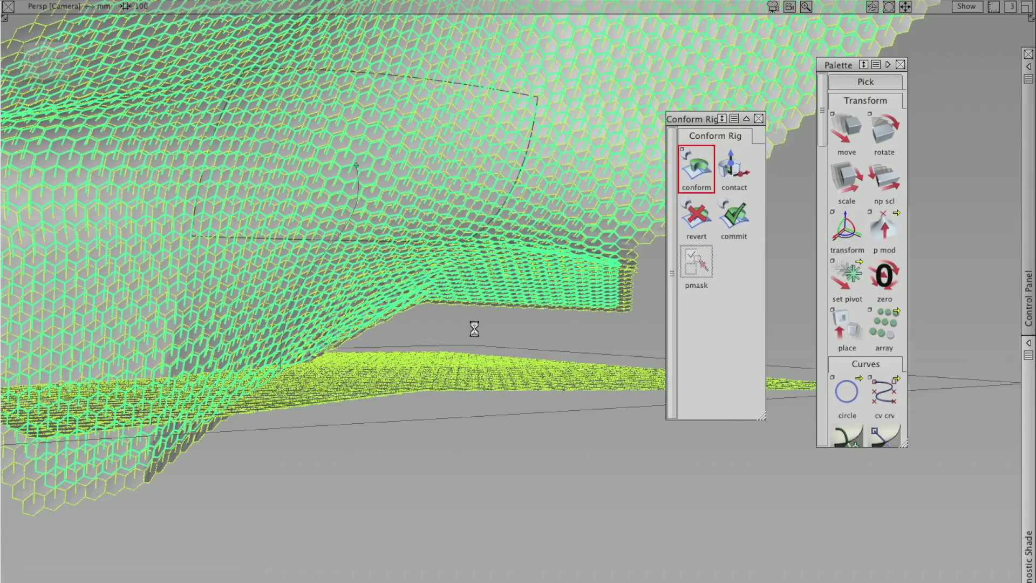
key("ctrl+Left")
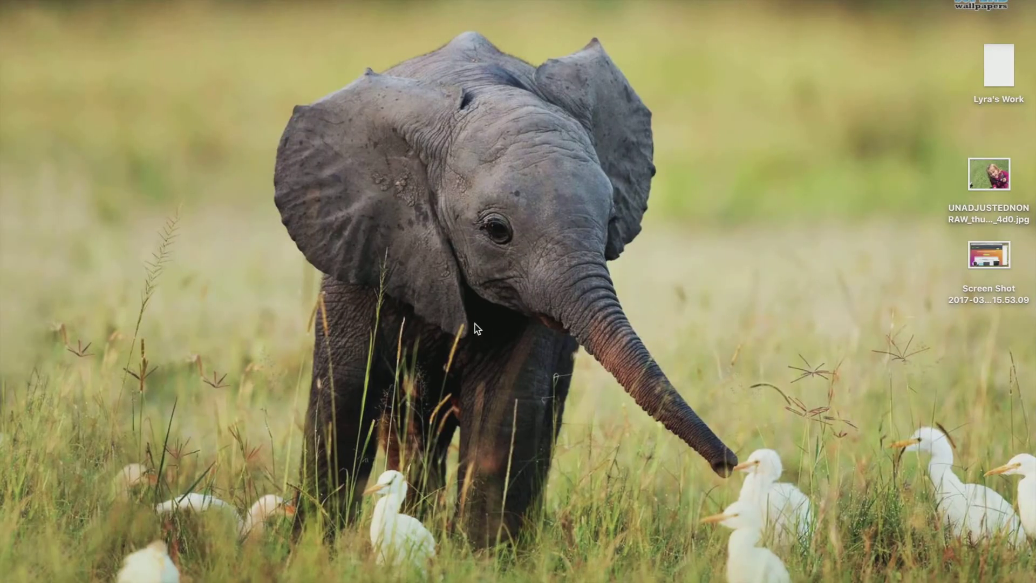
key("ctrl+Left")
key("ctrl+Right")
key("ctrl+Right")
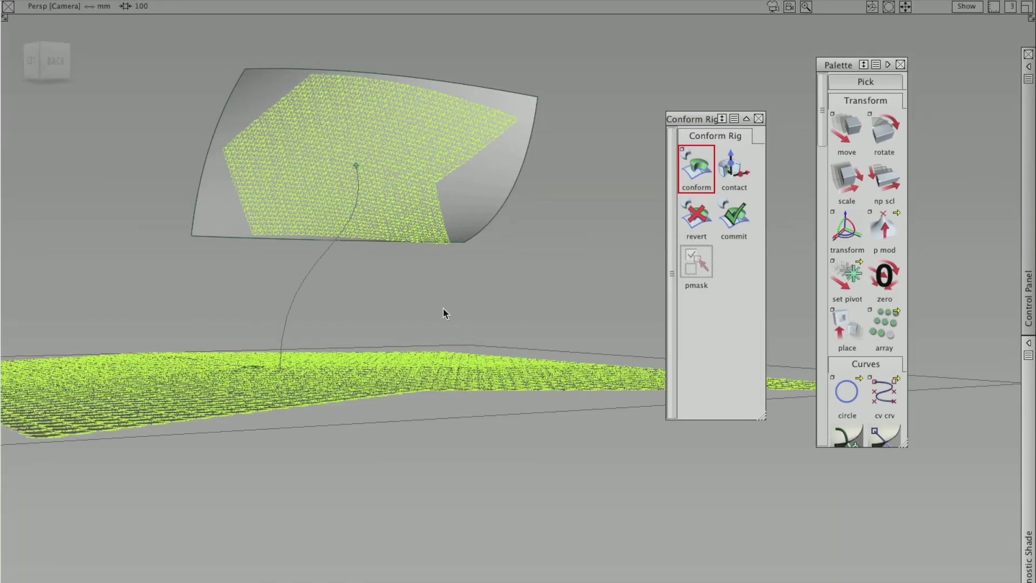
- Adjust the conform target on the curved surface so that the honeycomb is raised slightly clear of the surface
left_click_drag(428, 303, 431, 286, "ctrl+shift")
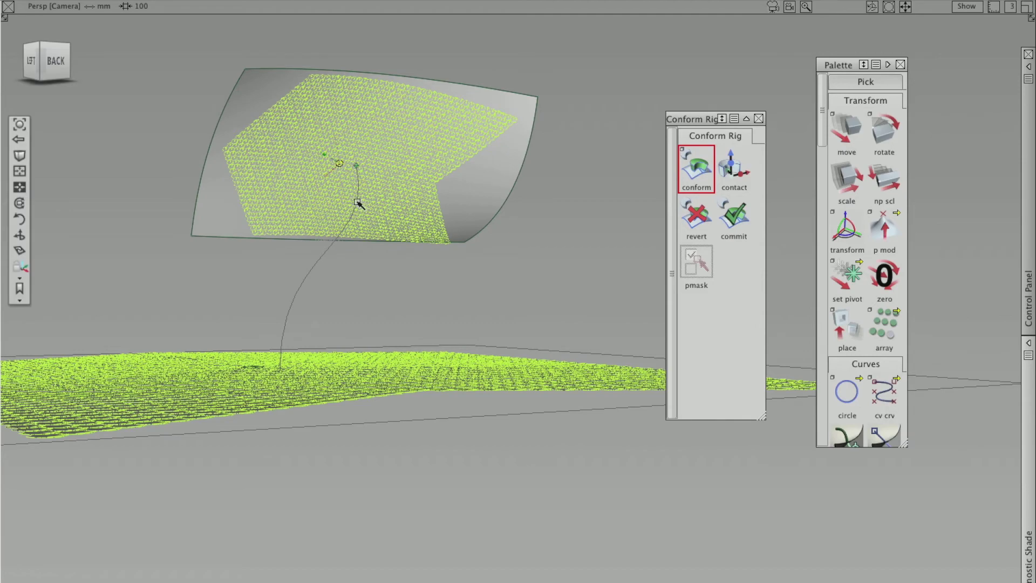
left_click_drag(281, 152, 489, 203, "alt+shift")
mouse_move(300, 182)
left_mouse_down("alt+shift")
mouse_move(496, 237)
mouse_move(359, 201)
mouse_move(475, 201)
mouse_move(472, 189)
mouse_move(351, 206)
mouse_move(243, 179)
mouse_move(345, 205)
mouse_move(354, 218)
left_mouse_up("alt+shift")
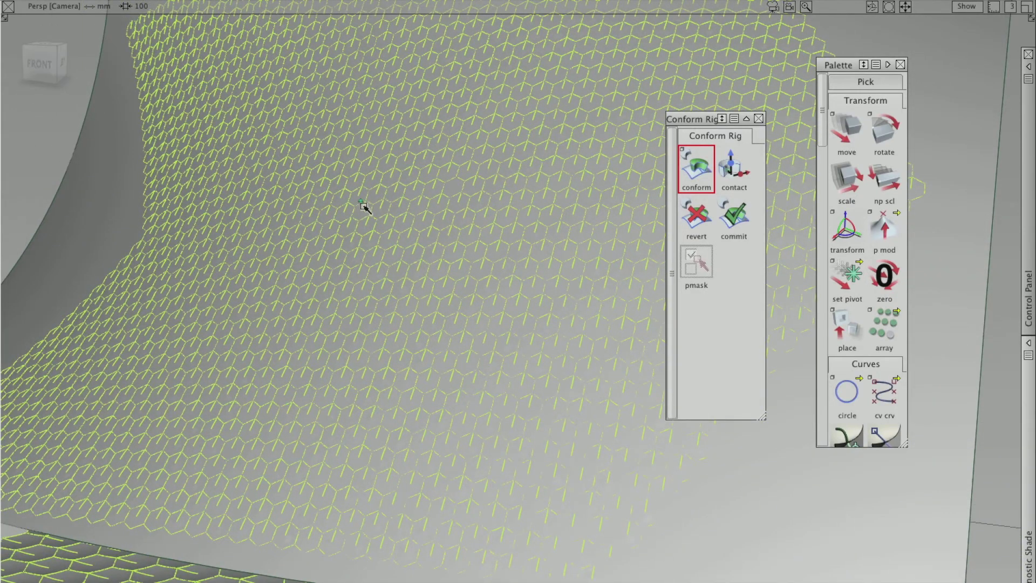
left_click(363, 204)
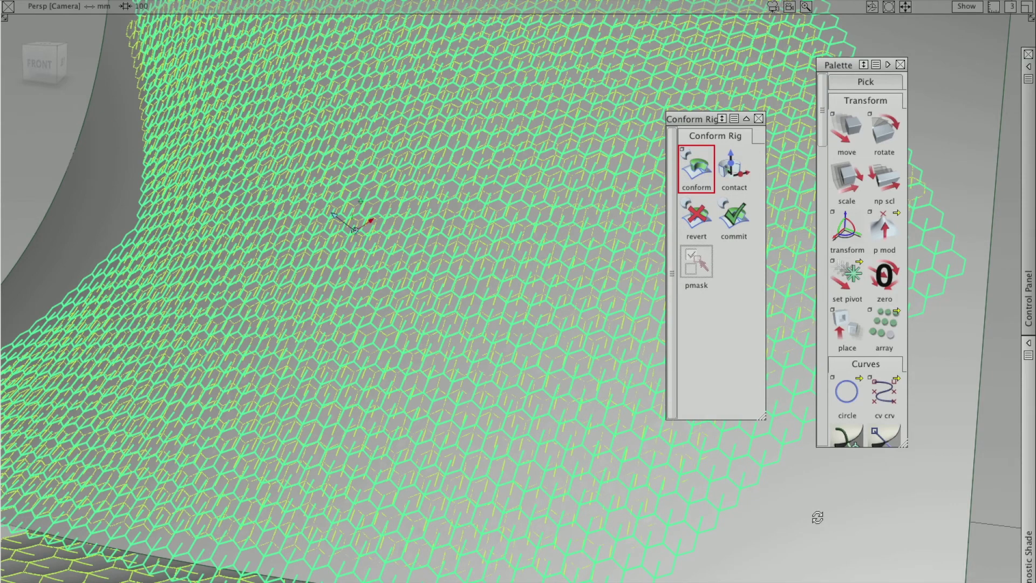
left_click_drag(818, 519, 547, 458, "alt+shift")
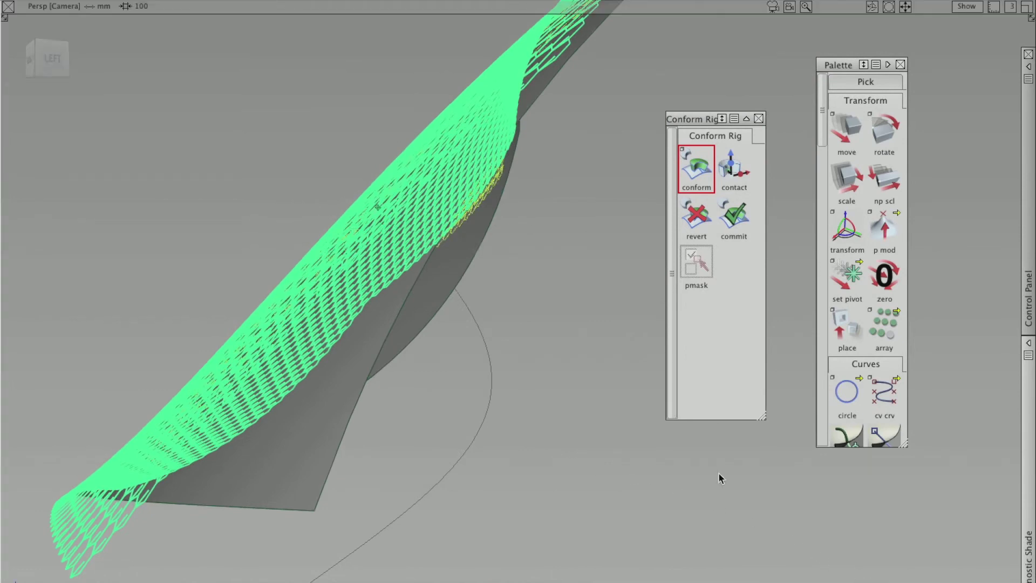
left_click_drag(280, 277, 358, 222, "alt+shift")
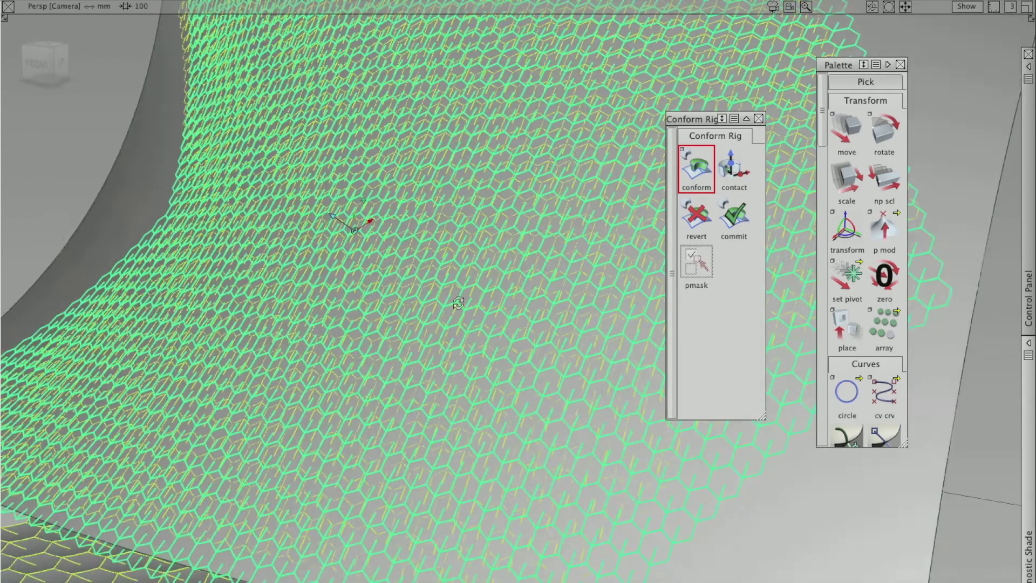
left_click(364, 202)
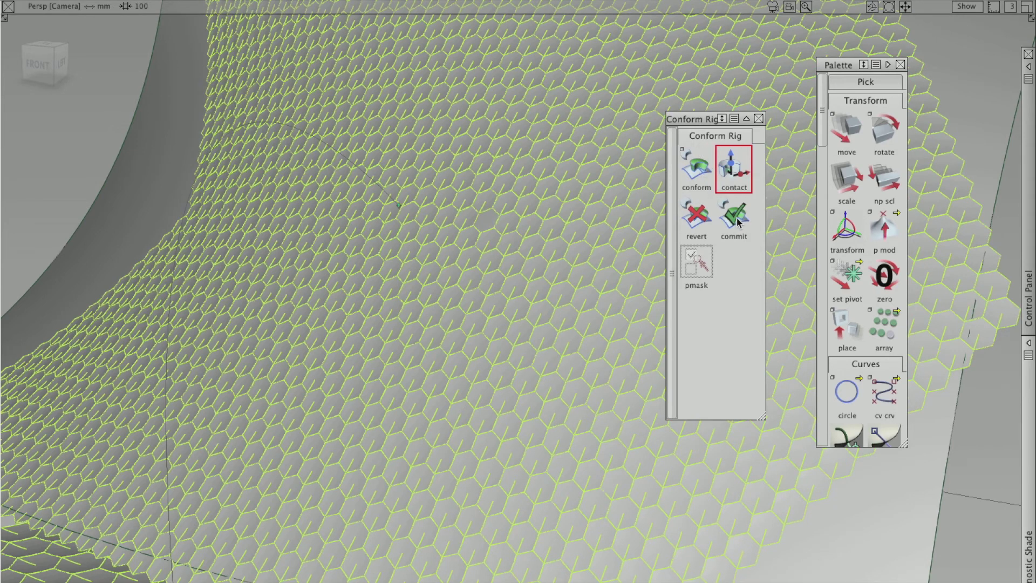
- Check the conformed honeycomb around the curved surface and commit the Conform Rig, accepting the deletion of its history
left_click_drag(468, 155, 832, 216, "alt+shift")
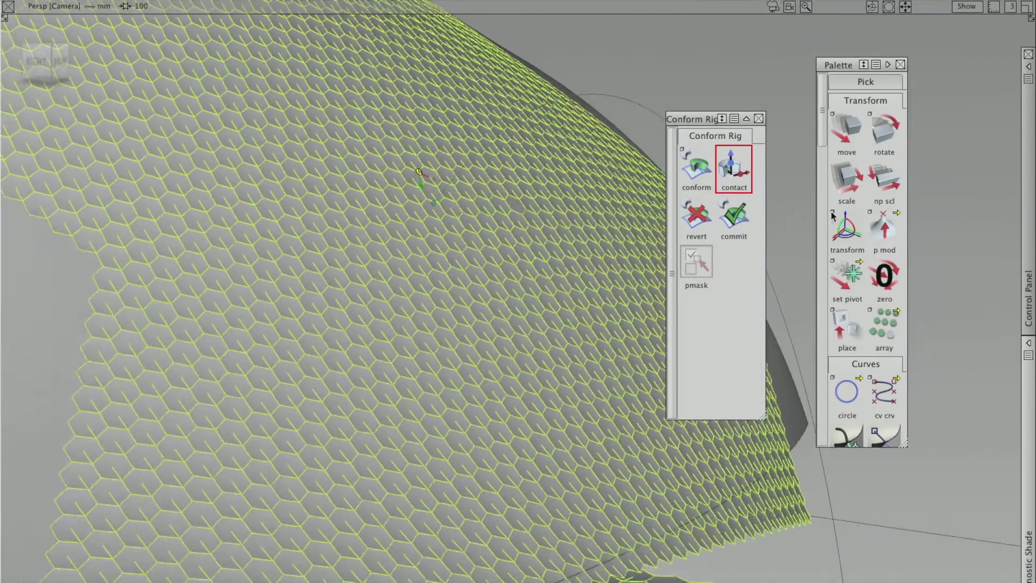
left_click(735, 216)
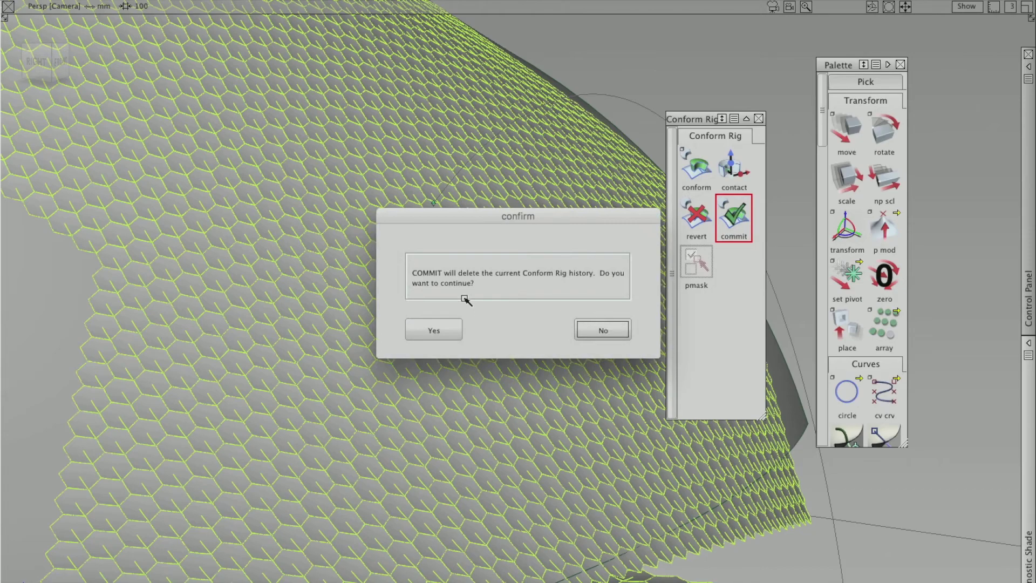
left_click(447, 331)
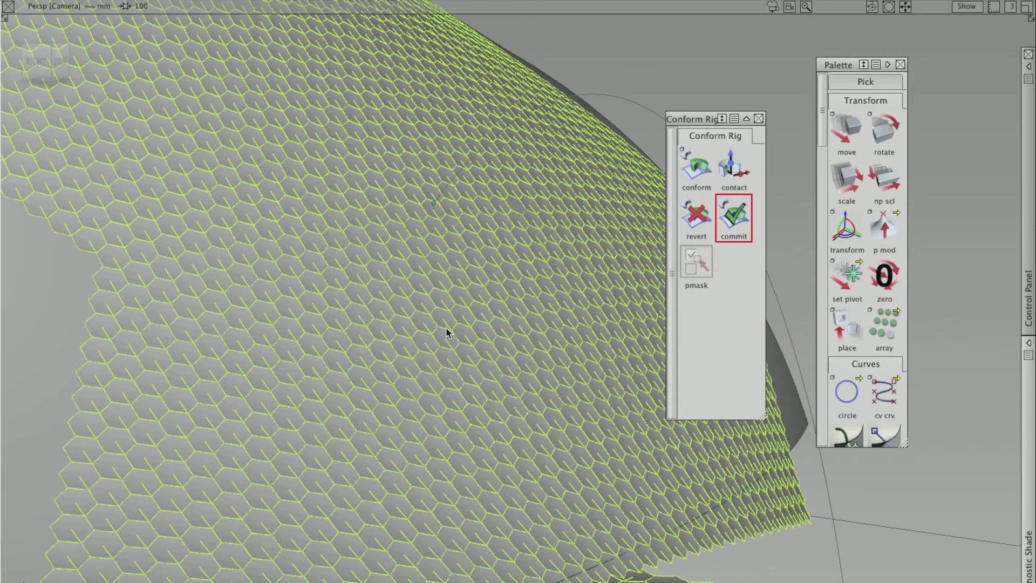
left_click_drag(481, 317, 440, 300, "alt+shift")
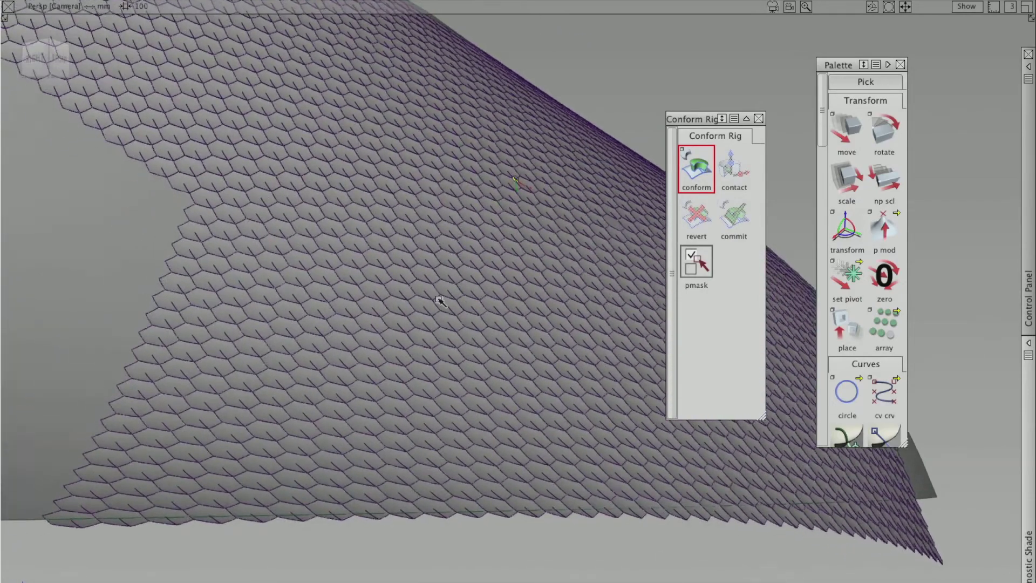
- Select the large curved surface and create a new layer with the Object Lister open beside the model
left_click_drag(216, 233, 238, 234, "ctrl+shift")
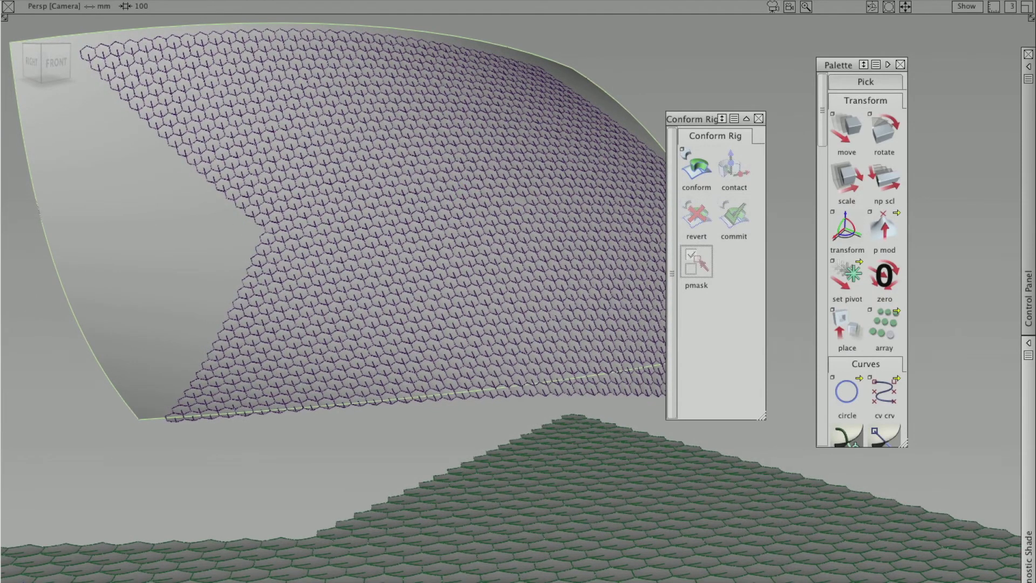
left_click(378, 1)
left_click(411, 83)
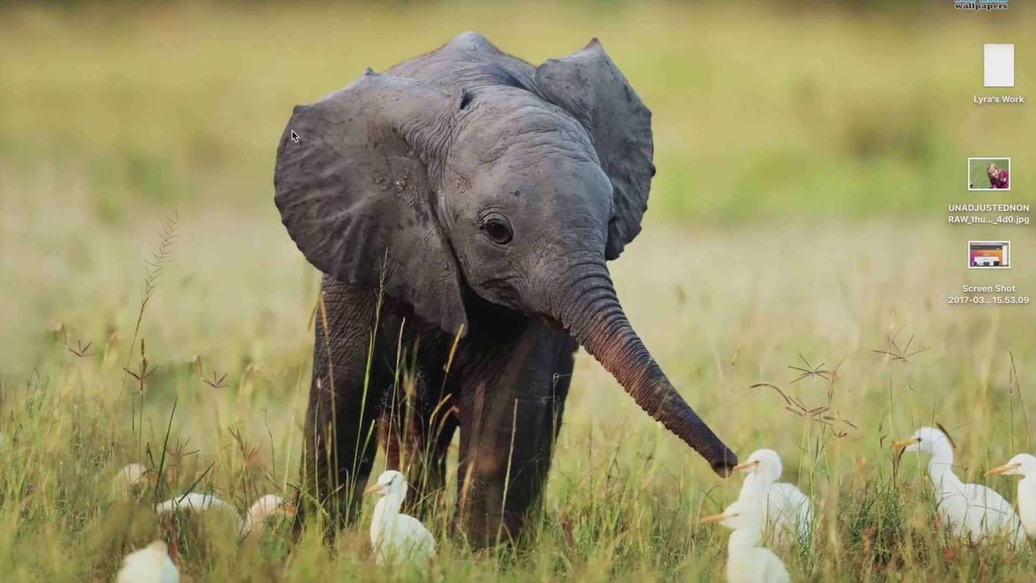
key("F12")
key("F12")
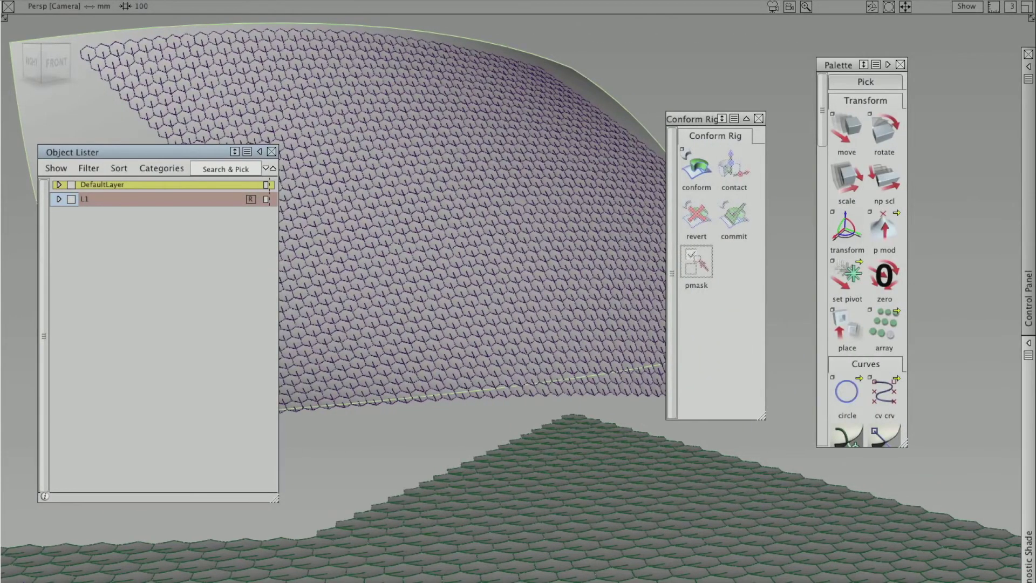
left_click(296, 2)
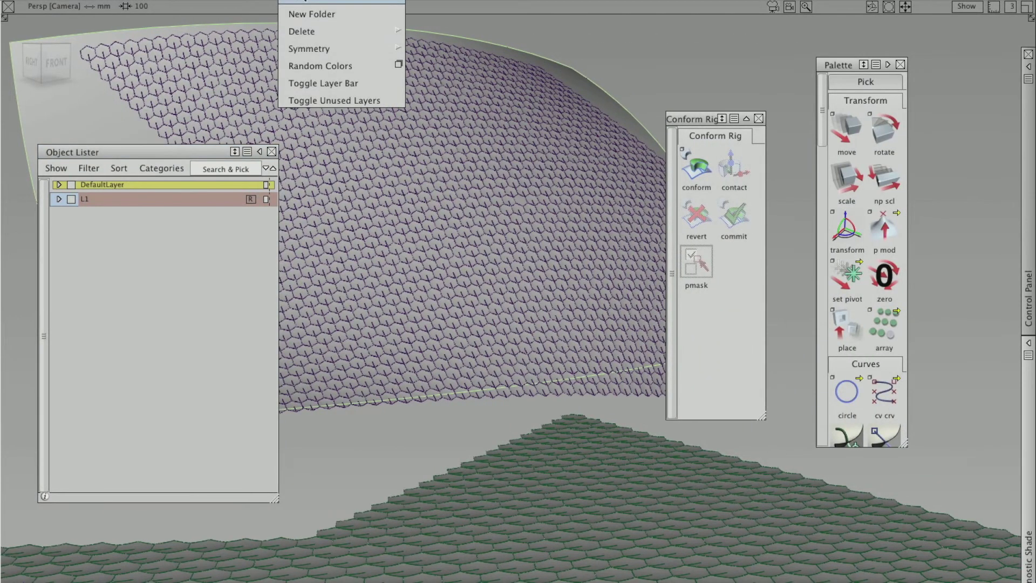
left_click(302, 1)
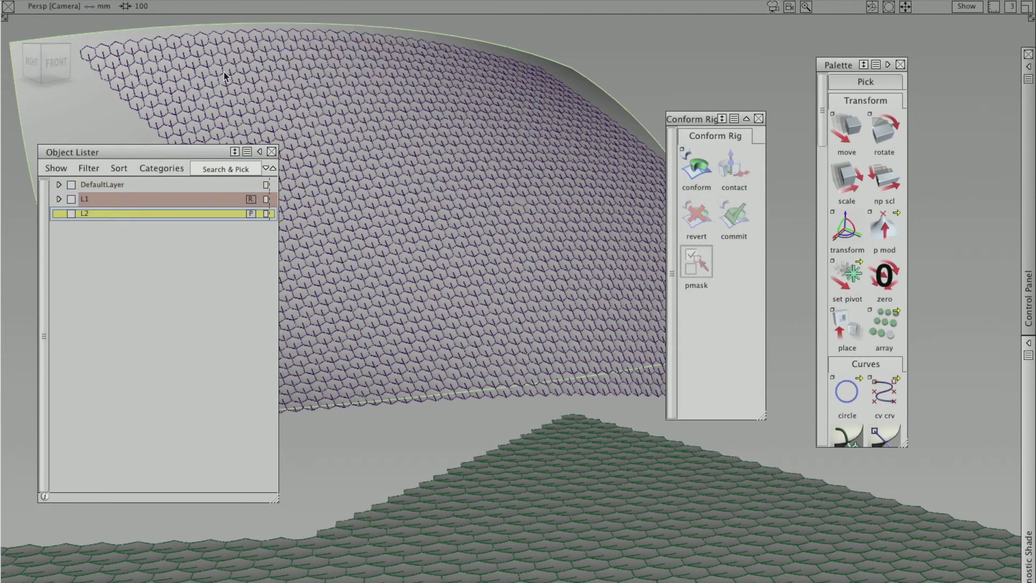
- Assign the selected curved surface to layer L2 and hide that layer
right_click(103, 215)
left_click(99, 226)
left_click(72, 214)
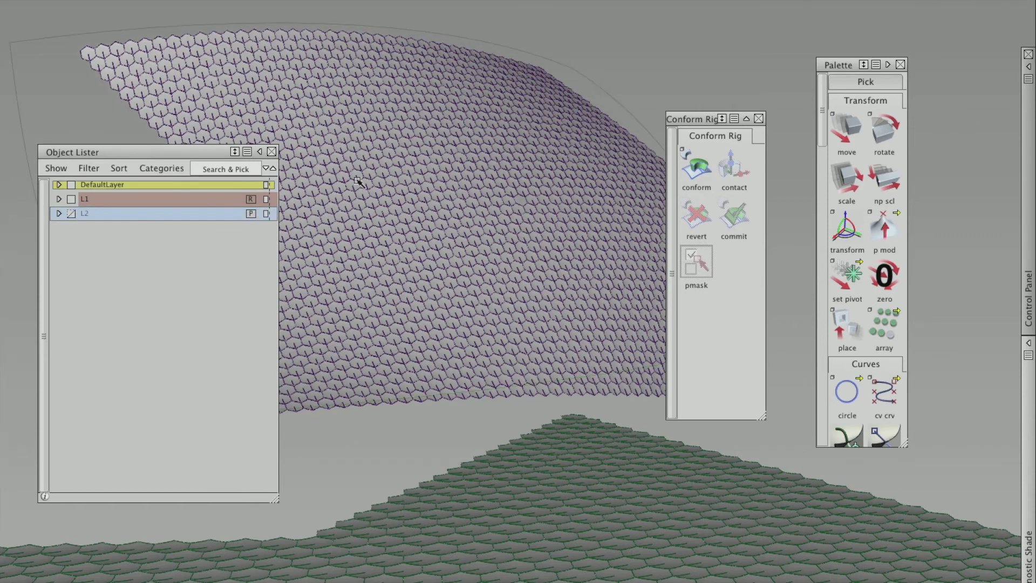
- Clear the selection, then close the Object Lister, Conform Rig and Palette windows to view both honeycomb patterns unobstructed
left_click_drag(356, 181, 357, 161, "ctrl+shift")
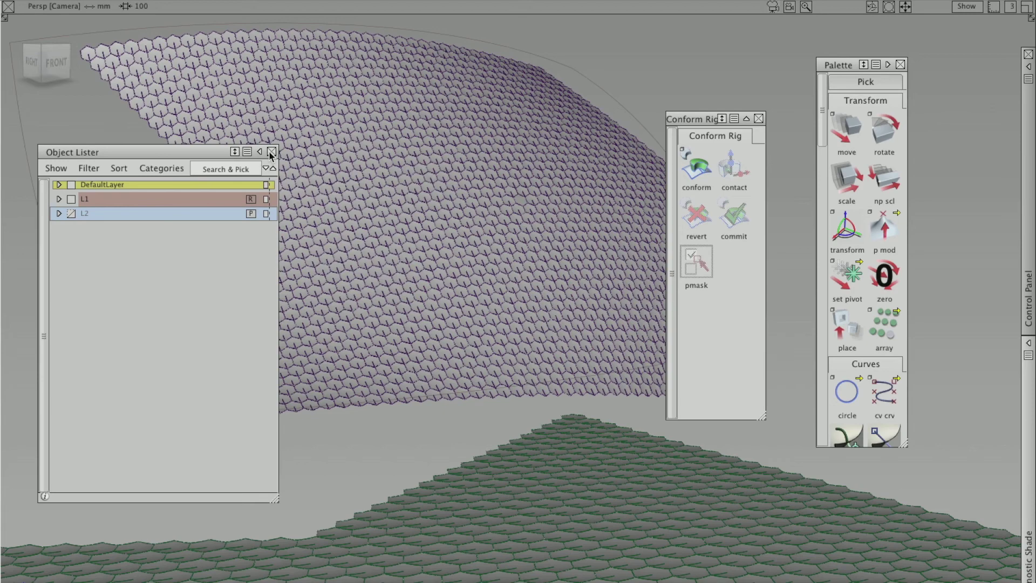
left_click(271, 152)
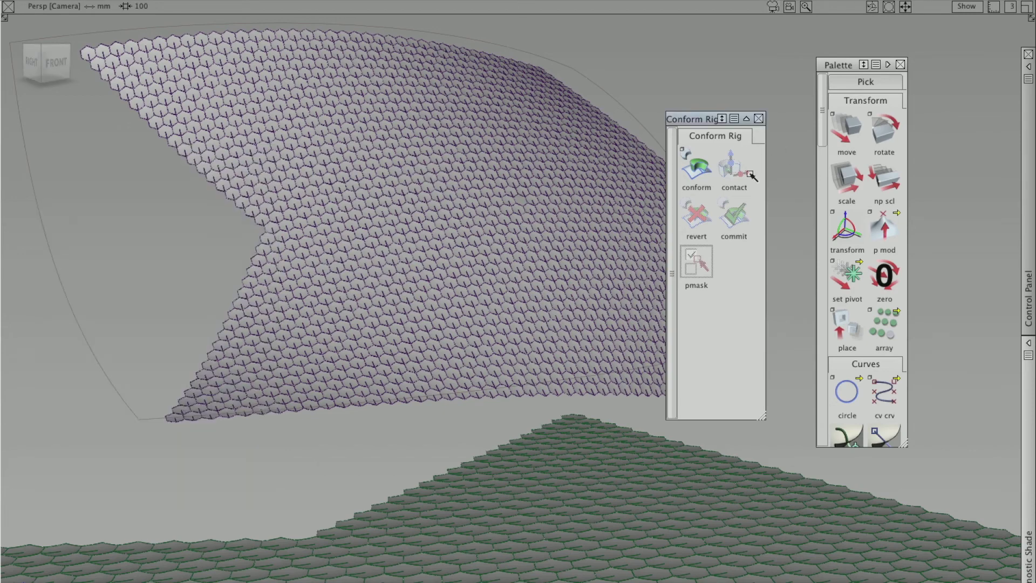
right_click_drag(643, 274, 588, 257, "alt+shift")
left_click_drag(562, 212, 670, 157, "alt+shift")
left_click(759, 119)
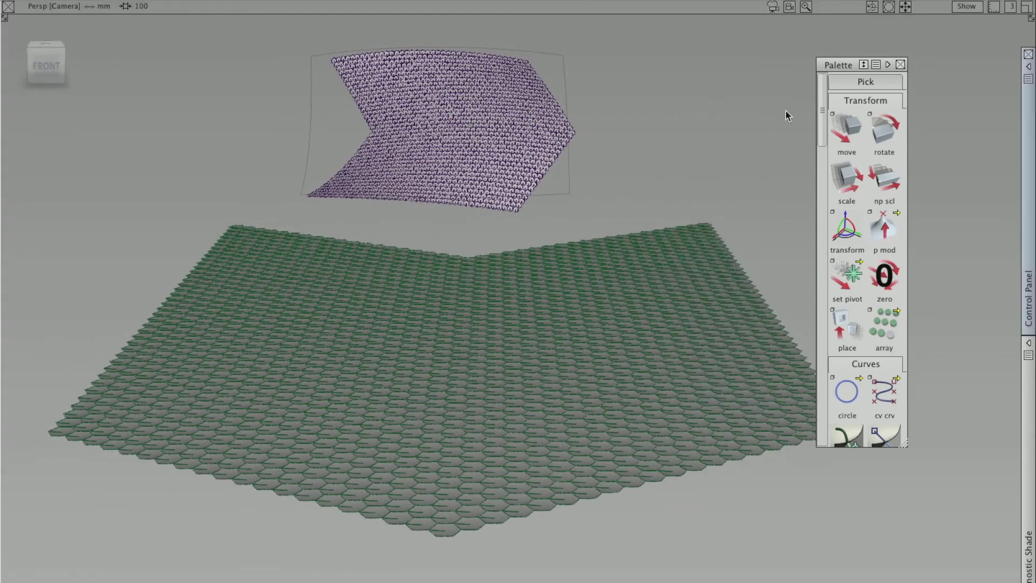
left_click(901, 65)
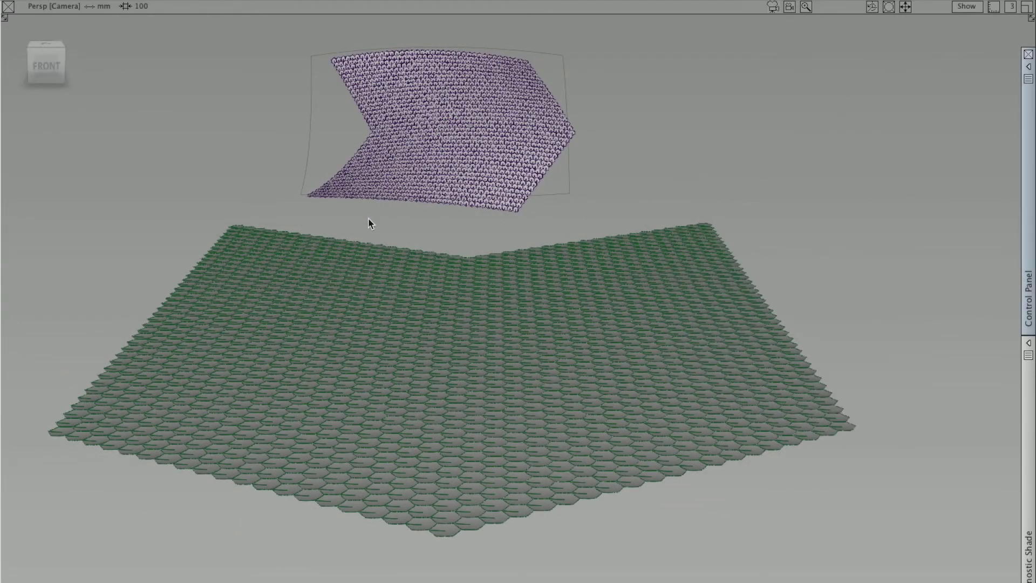
- Assign the whole flat honeycomb array to the hidden layer L2, hide layer L1 as well, and close the Object Lister
left_click_drag(368, 236, 335, 234, "alt+shift")
left_click_drag(36, 232, 907, 473)
left_click(384, 1)
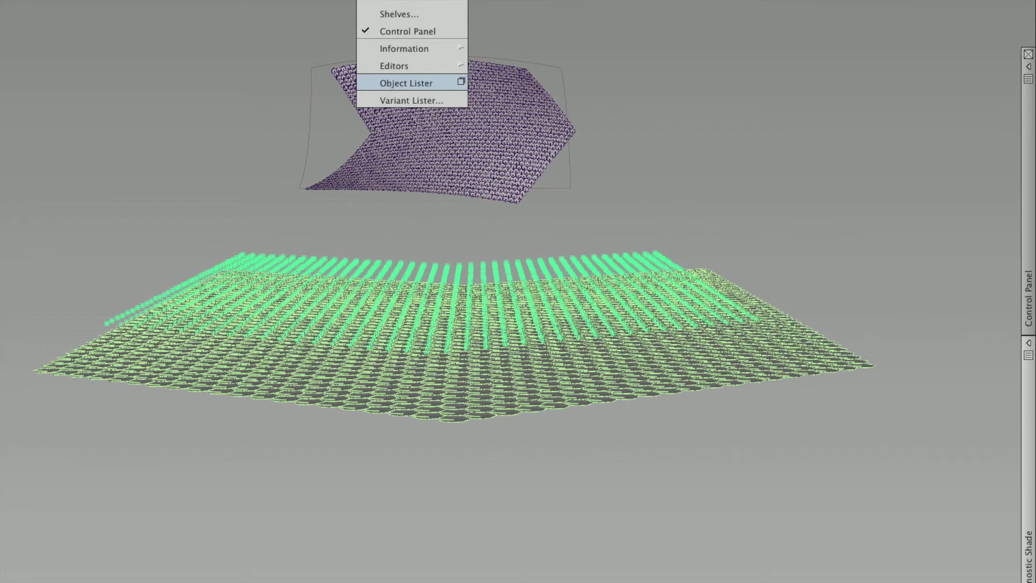
left_click(384, 82)
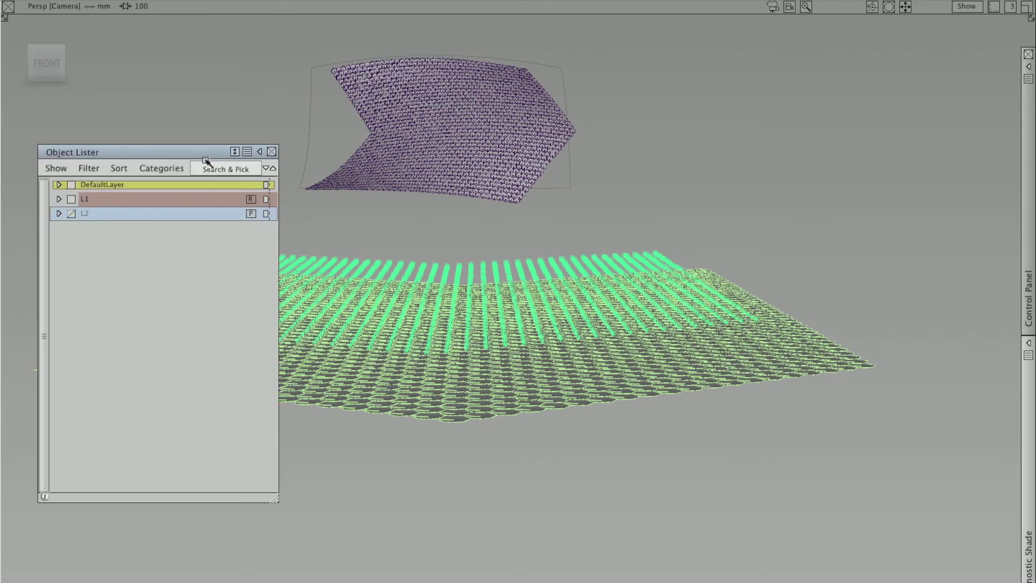
right_click(108, 215)
left_click(91, 225)
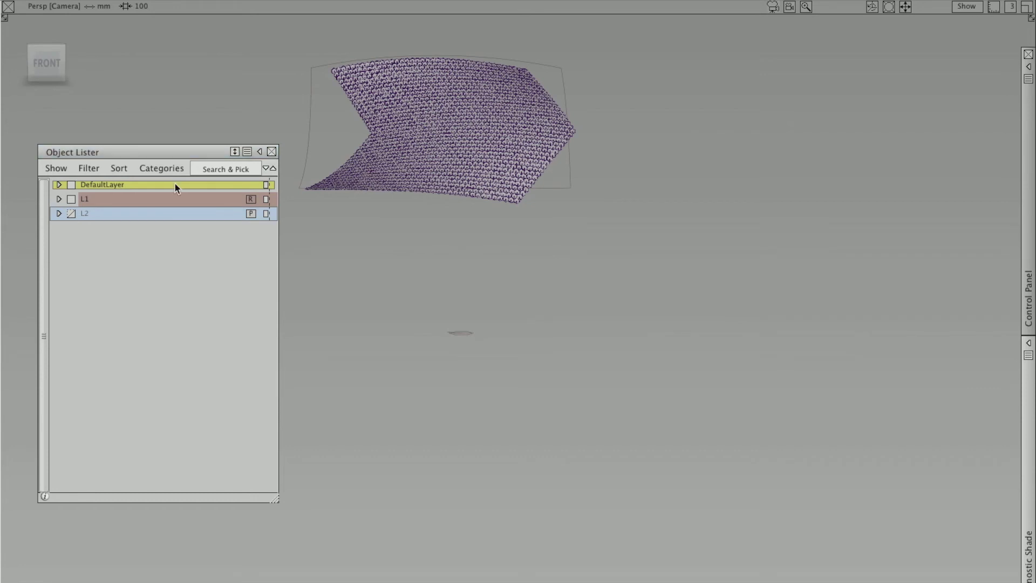
left_click(71, 199)
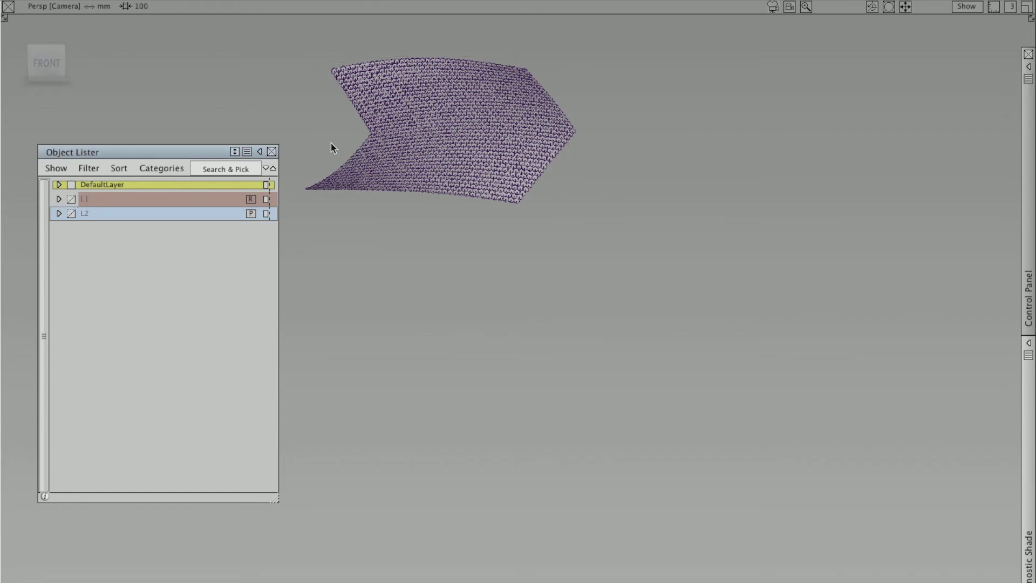
left_click(271, 152)
- Examine the conformed honeycomb up close and from several angles, following the hexagons across the curvature to its edges
left_click_drag(422, 143, 438, 143, "alt+shift")
right_click_drag(437, 142, 507, 136, "alt+shift")
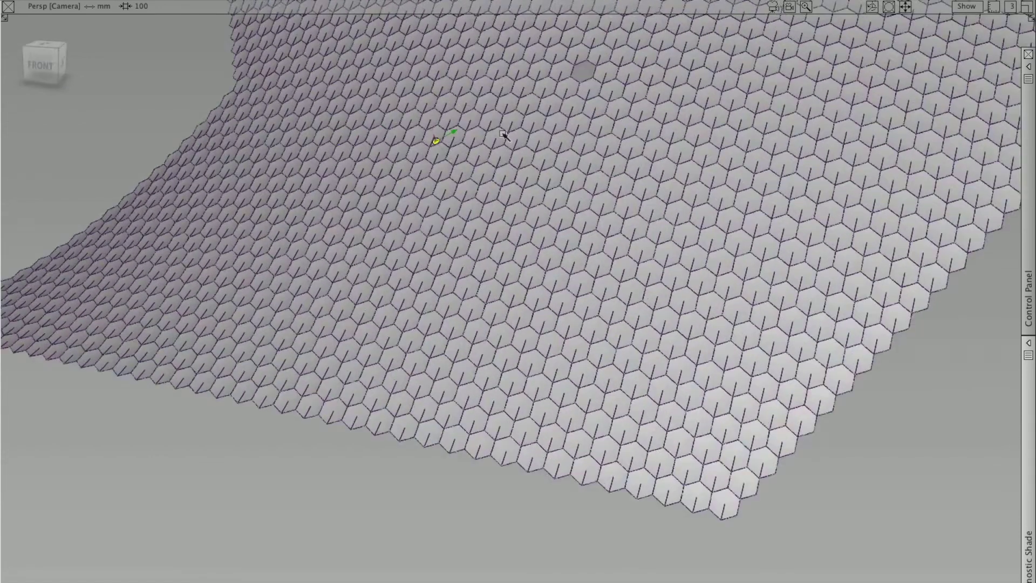
left_click_drag(507, 137, 340, 167, "alt+shift")
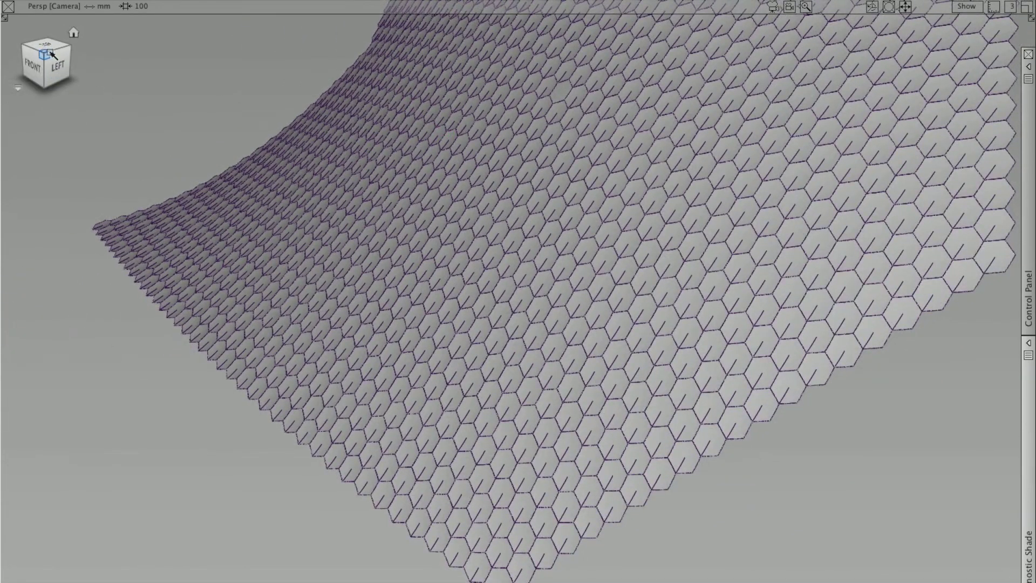
left_click(19, 87)
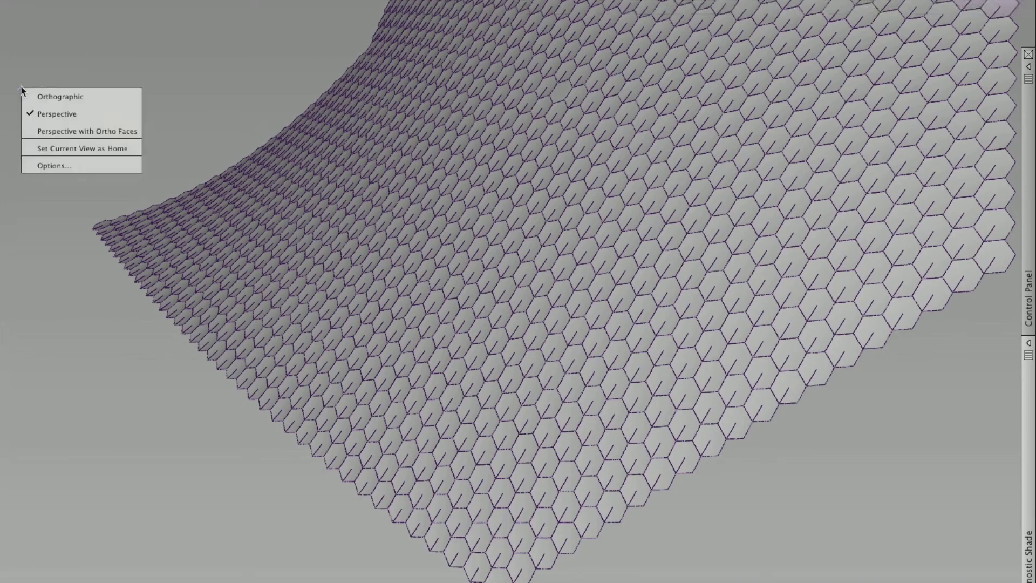
left_click(314, 113)
middle_click_drag(427, 114, 397, 250, "alt+shift")
right_click_drag(398, 250, 401, 240, "alt+shift")
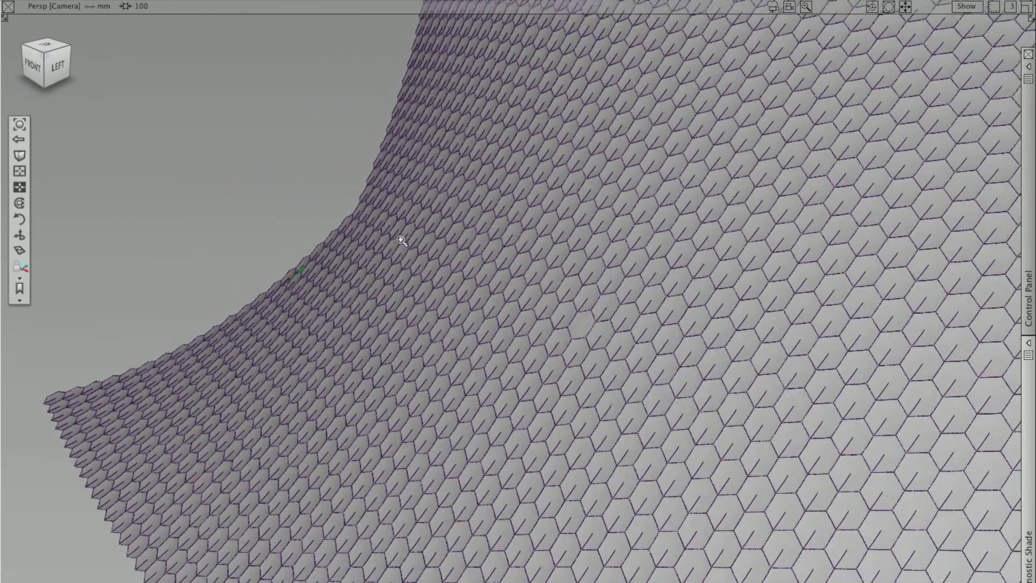
left_click_drag(401, 240, 562, 179, "alt+shift")
middle_click_drag(561, 178, 407, 217, "alt+shift")
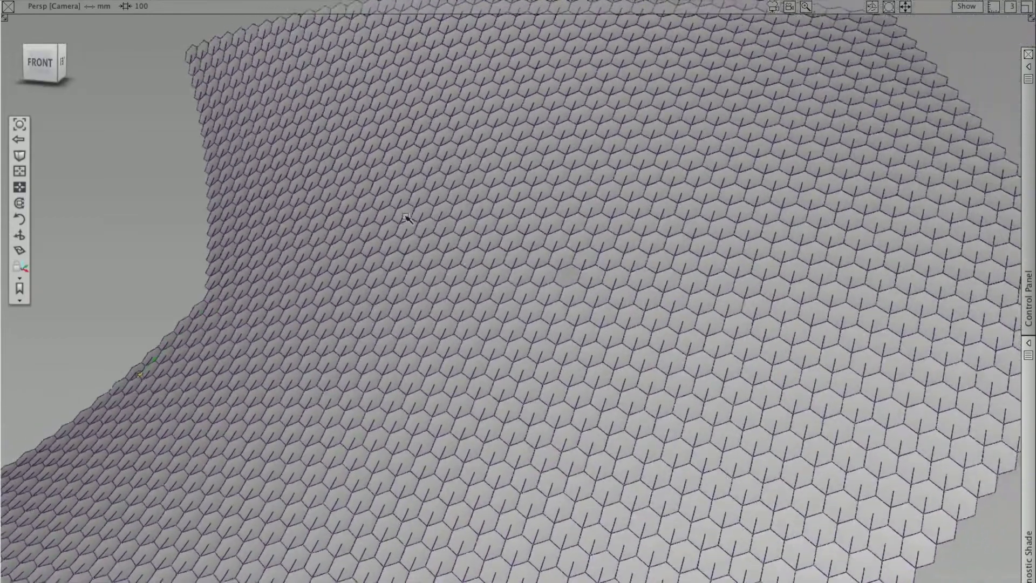
left_click_drag(408, 218, 715, 210, "alt+shift")
- Turn off the model line display so the whole honeycomb shows only as plain hardware-shaded surfaces
right_click_drag(526, 232, 518, 226, "ctrl+shift")
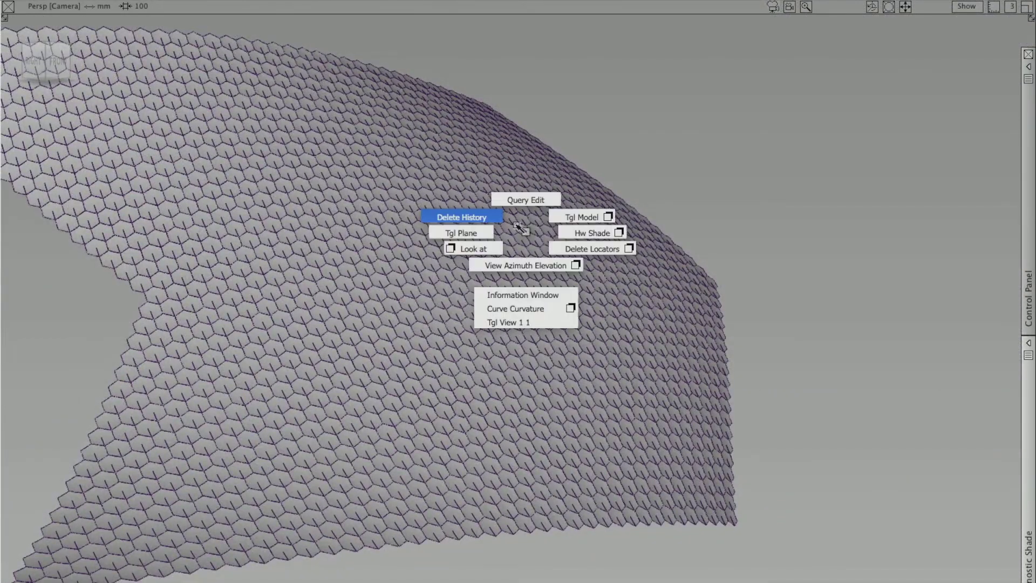
mouse_move(563, 219)
left_mouse_down("ctrl+shift")
mouse_move(493, 188)
mouse_move(268, 187)
mouse_move(225, 227)
mouse_move(300, 364)
mouse_move(376, 440)
mouse_move(470, 389)
mouse_move(435, 277)
mouse_move(451, 342)
mouse_move(475, 366)
mouse_move(468, 266)
mouse_move(398, 254)
mouse_move(310, 303)
mouse_move(353, 447)
mouse_move(447, 470)
mouse_move(555, 398)
mouse_move(597, 292)
mouse_move(497, 318)
mouse_move(509, 257)
mouse_move(595, 234)
mouse_move(615, 188)
mouse_move(316, 120)
mouse_move(3, 135)
mouse_move(227, 323)
left_mouse_up("ctrl+shift")
middle_click_drag(475, 333, 372, 294, "alt+shift")
right_click_drag(372, 294, 385, 287, "alt+shift")
middle_click_drag(373, 299, 403, 259, "alt+shift")
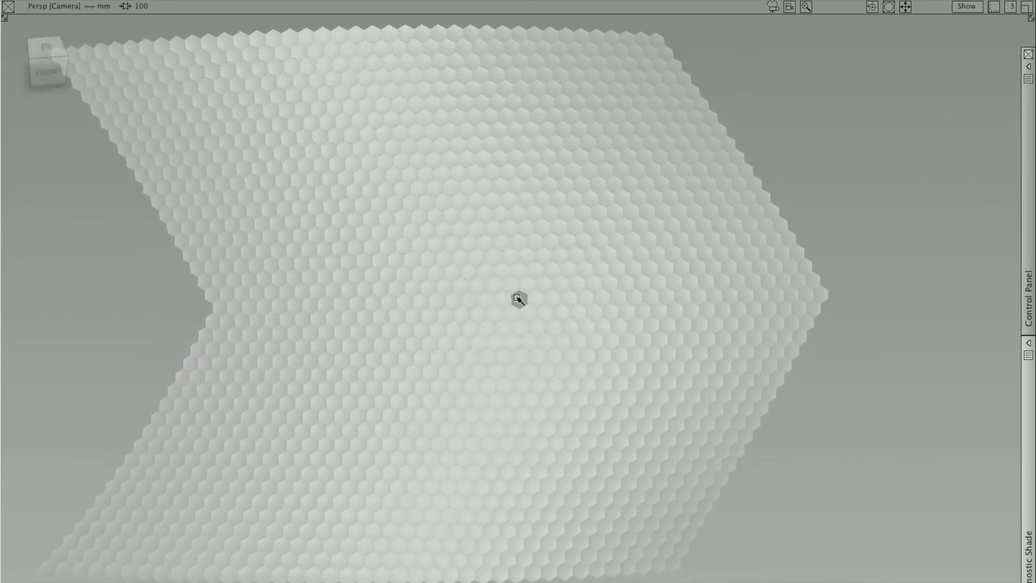
- Switch the Control Panel's application mode to Visualize
mouse_move(1030, 357)
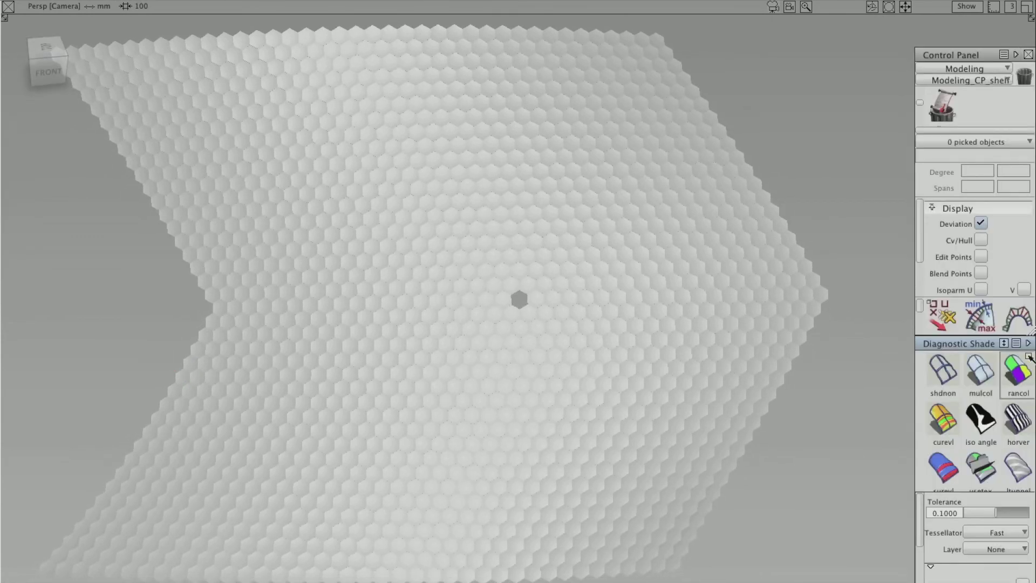
left_click(961, 69)
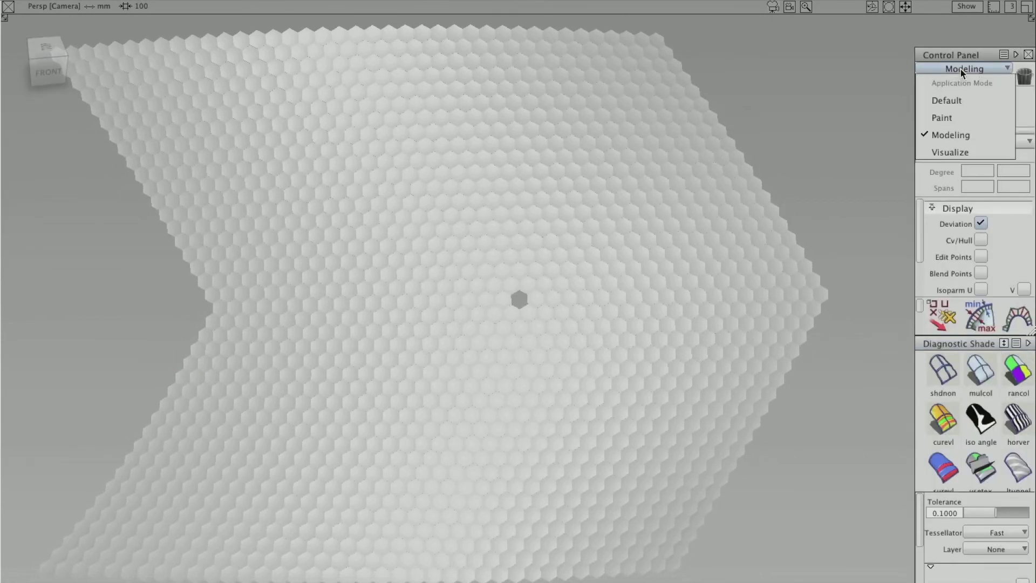
left_click(948, 149)
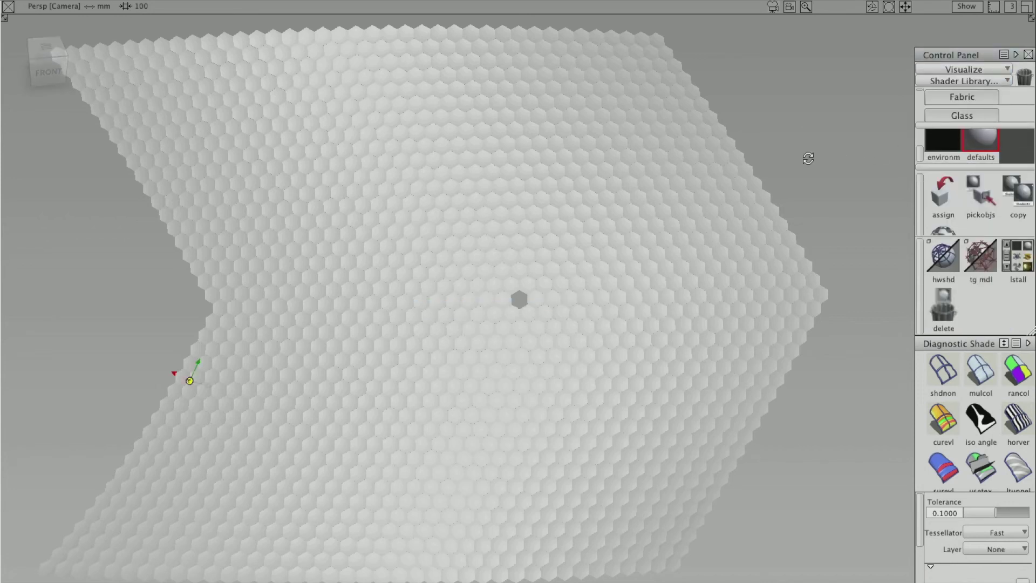
- Select all the hexagonal elements of the conformed honeycomb for shader assignment
left_click_drag(809, 160, 798, 176, "ctrl+shift")
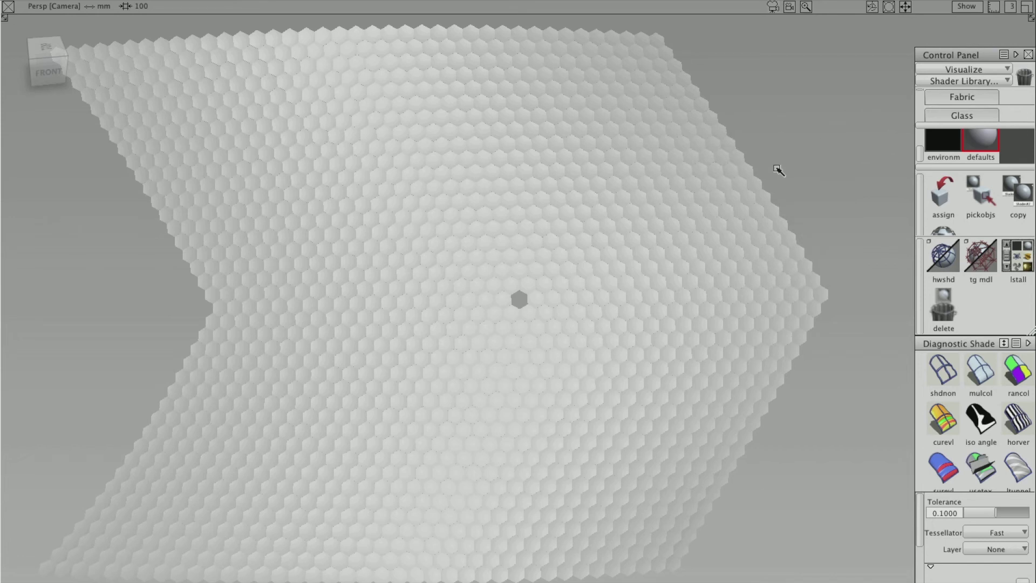
right_click_drag(774, 167, 809, 155, "ctrl+shift")
left_click_drag(808, 155, 804, 176, "ctrl+shift")
left_click(779, 176)
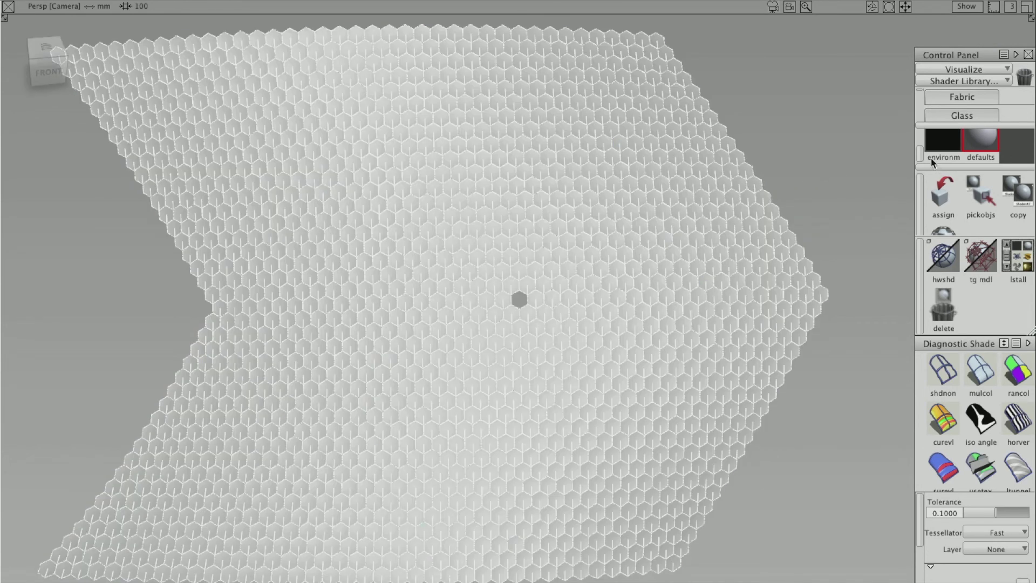
- Separate the Diagnostic Shade window from the Control Panel and enlarge the Control Panel to show more of the shader library
left_click_drag(919, 149, 921, 133)
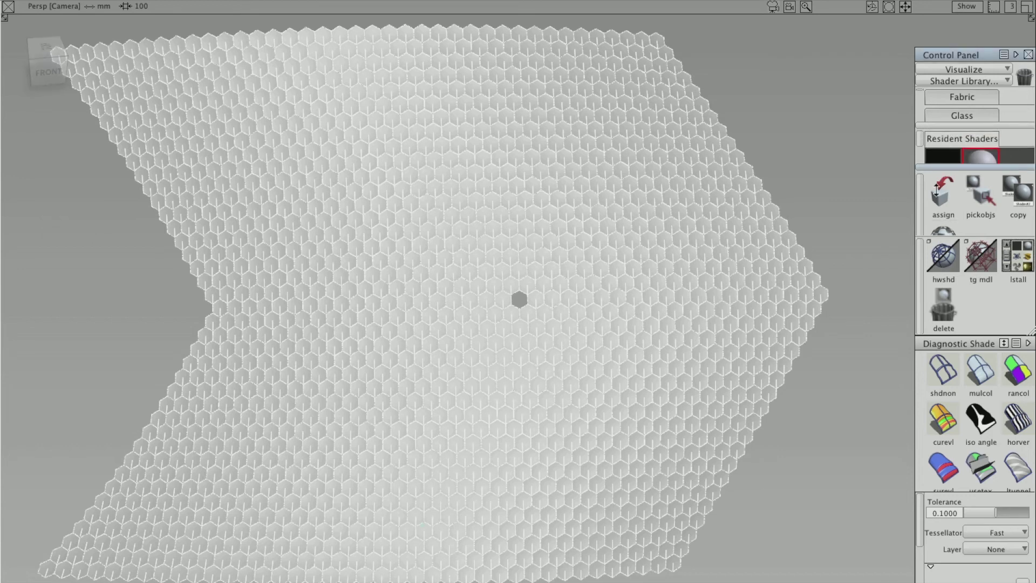
left_click_drag(948, 56, 942, 36)
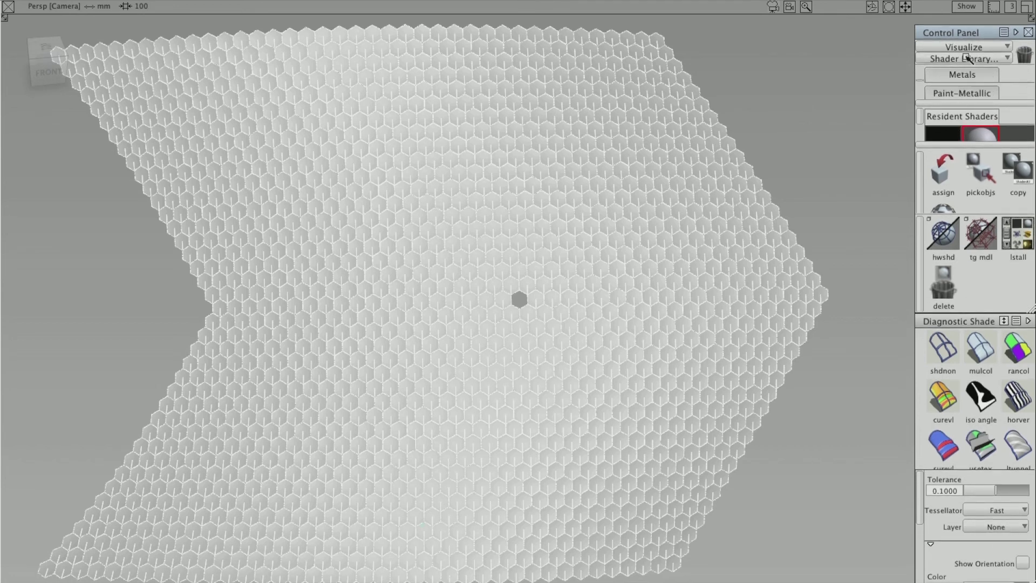
left_click_drag(967, 39, 805, 44)
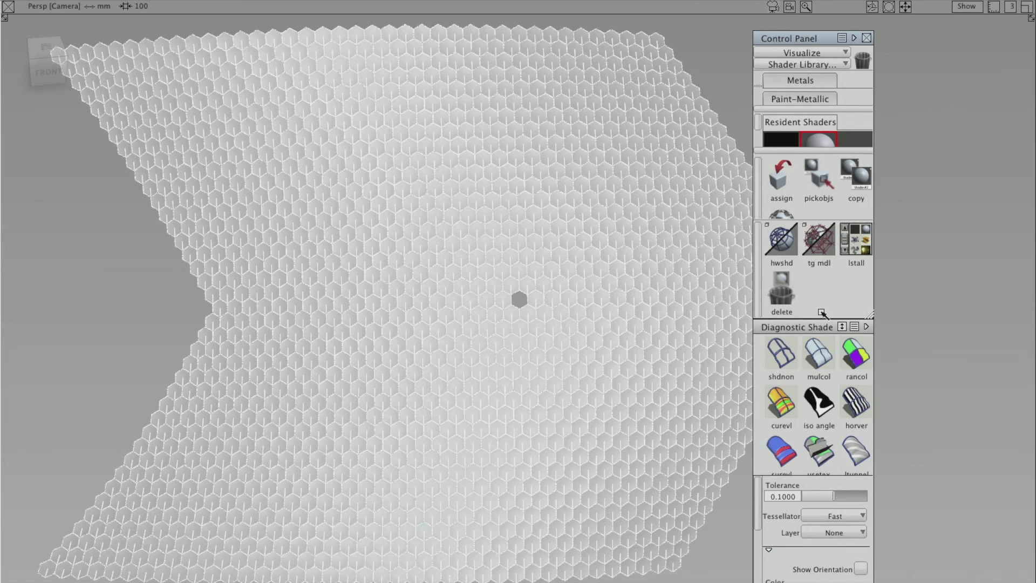
left_click_drag(820, 327, 929, 58)
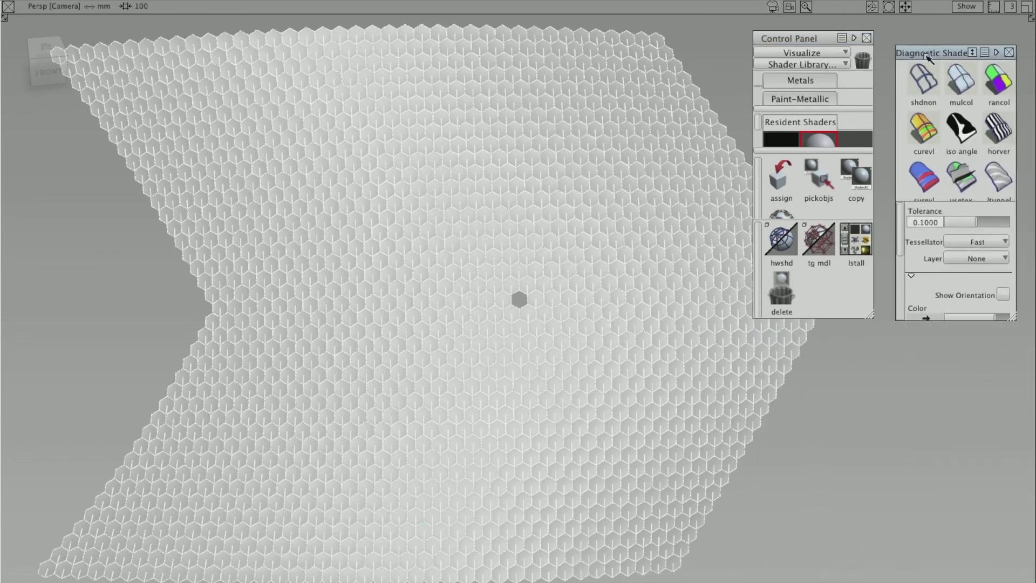
left_click_drag(871, 317, 876, 581)
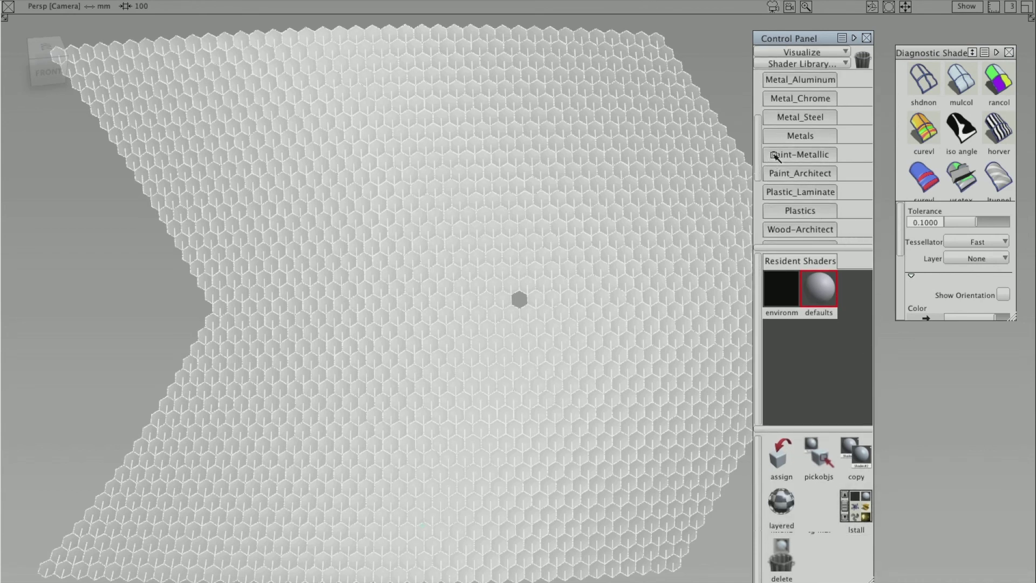
- Load the dark red metallic shader from the Paint-Metallic library, assign it to the selected honeycomb, and clear the selection
left_click(776, 155)
left_click_drag(758, 202, 758, 191)
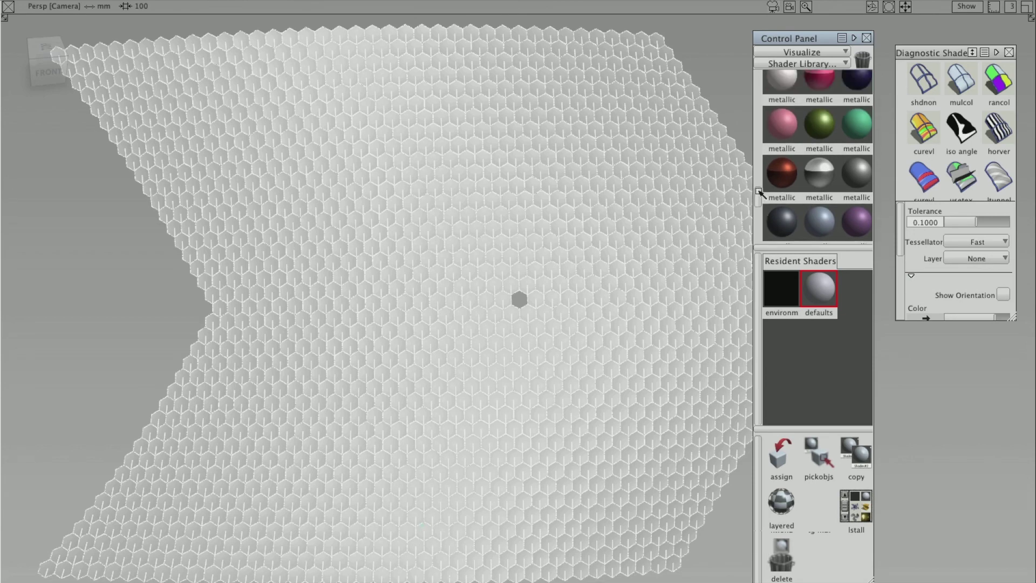
left_click(785, 172)
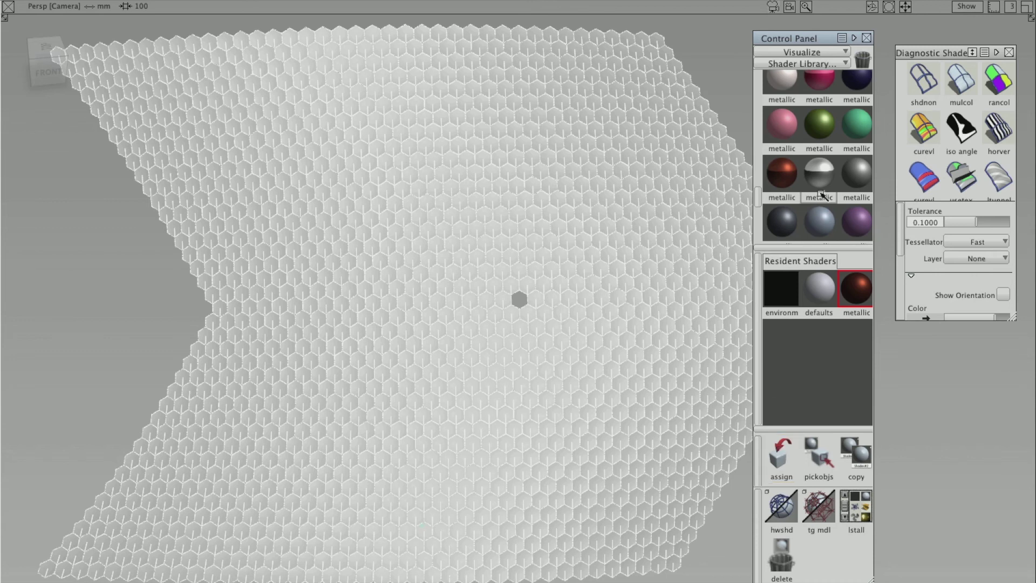
left_click_drag(609, 210, 637, 212, "ctrl+shift")
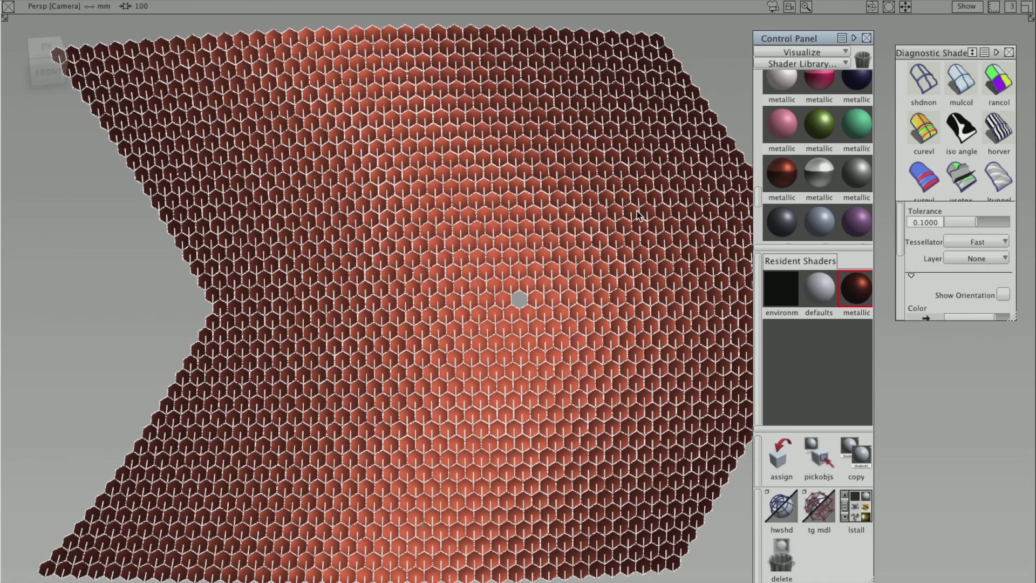
mouse_move(605, 217)
left_mouse_down("ctrl+shift")
mouse_move(594, 210)
mouse_move(626, 207)
left_mouse_up("ctrl+shift")
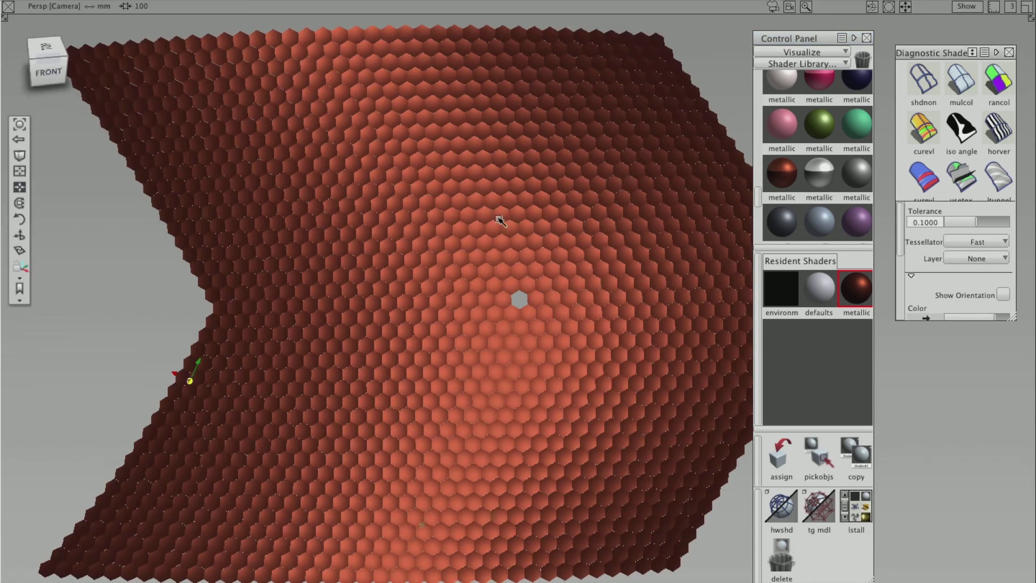
- Load the hall environment from the environments shader library and examine its reflections on the red metallic honeycomb
left_click_drag(290, 243, 423, 211, "alt+shift")
right_click_drag(423, 211, 472, 235, "alt+shift")
left_click_drag(473, 235, 387, 254, "alt+shift")
right_click_drag(386, 254, 281, 274, "alt+shift")
left_click_drag(426, 276, 448, 374, "alt+shift")
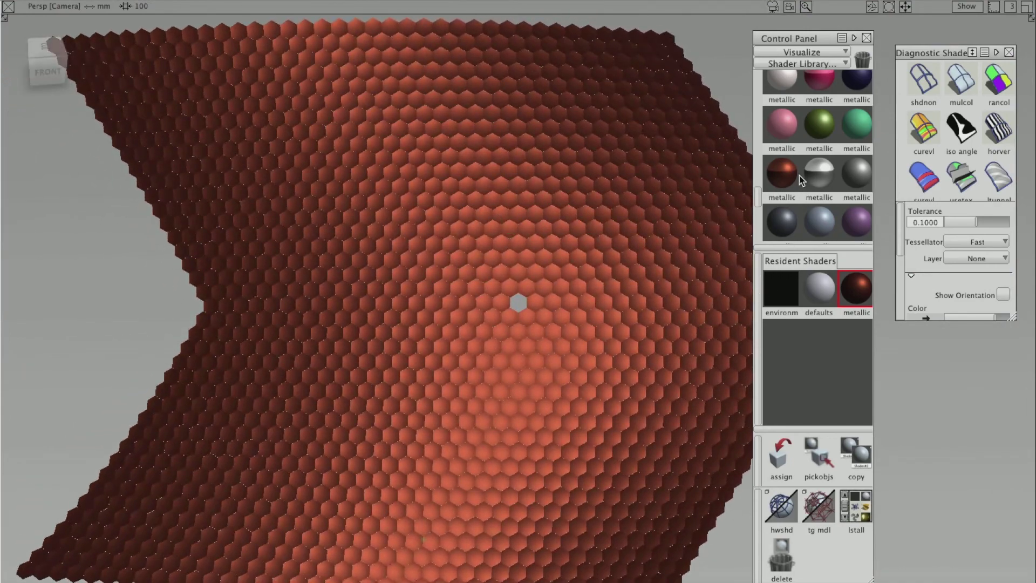
left_click_drag(760, 187, 757, 230)
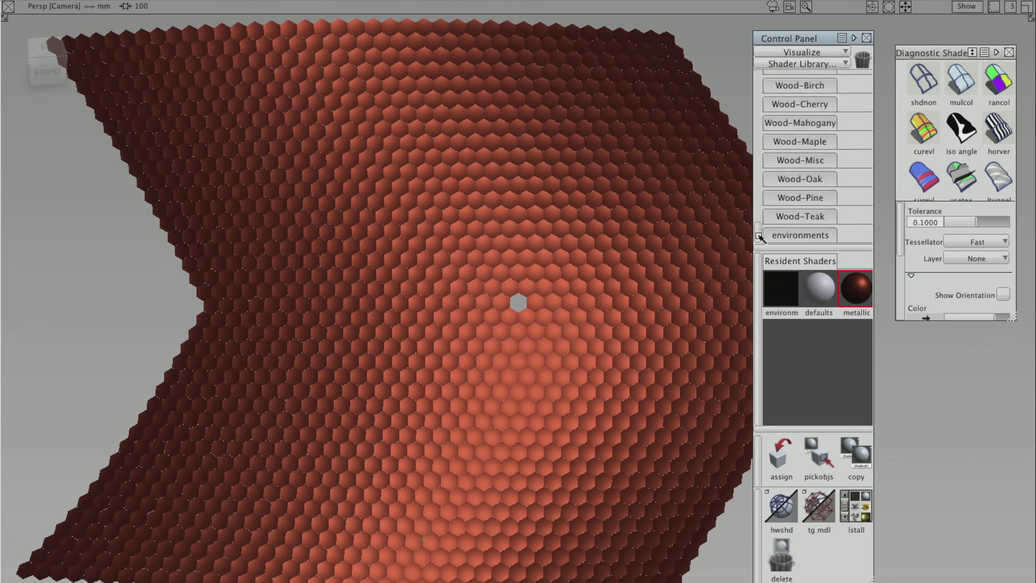
left_click(775, 235)
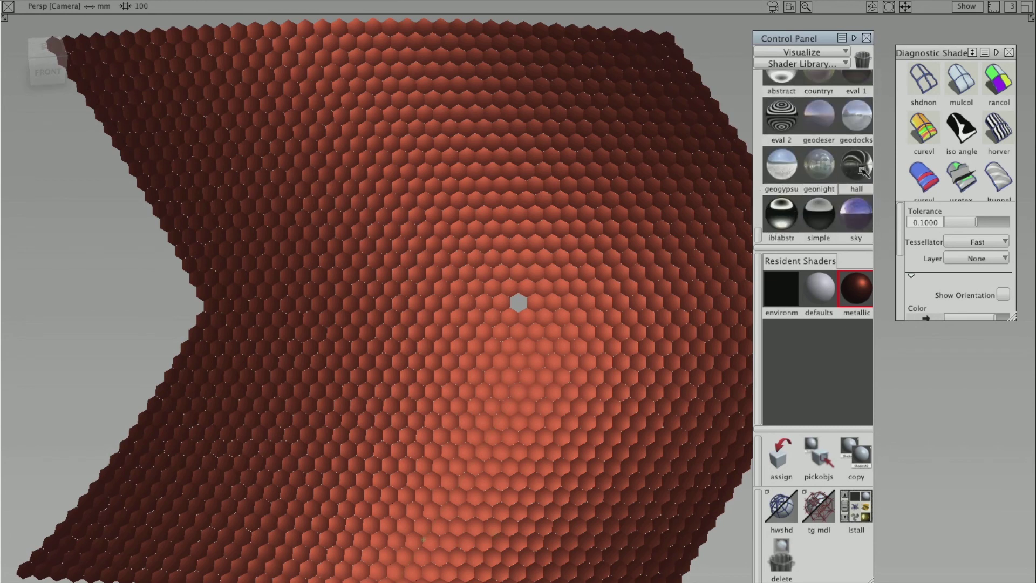
left_click(863, 171)
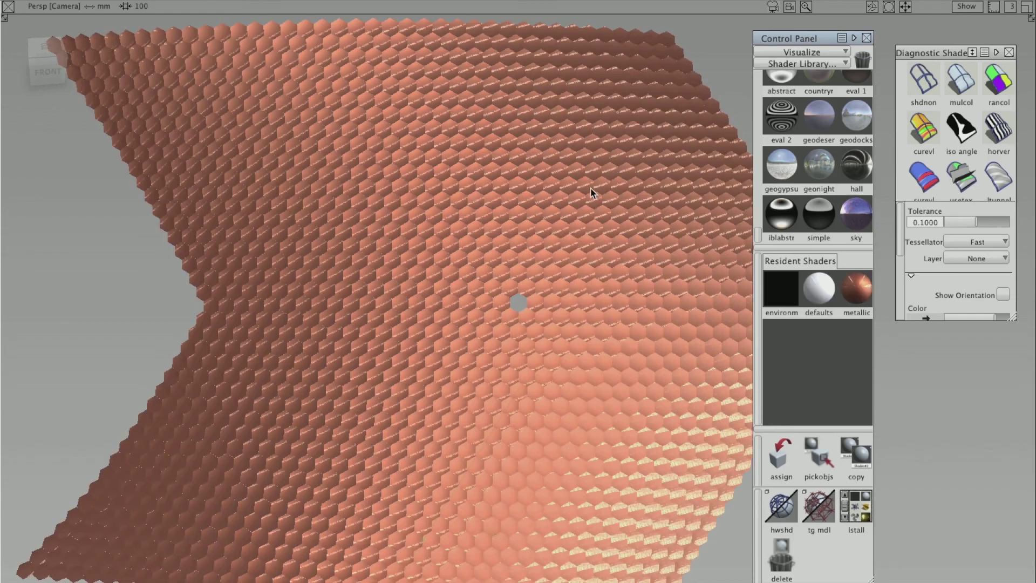
mouse_move(590, 193)
left_mouse_down("alt+shift")
mouse_move(533, 135)
mouse_move(445, 88)
mouse_move(590, 74)
mouse_move(702, 119)
left_mouse_up("alt+shift")
mouse_move(773, 155)
left_mouse_down("alt+shift")
mouse_move(806, 202)
mouse_move(797, 225)
mouse_move(788, 204)
left_mouse_up("alt+shift")
- Try the eval 2 and iblabstr environments and compare their reflections on the honeycomb
left_click(788, 120)
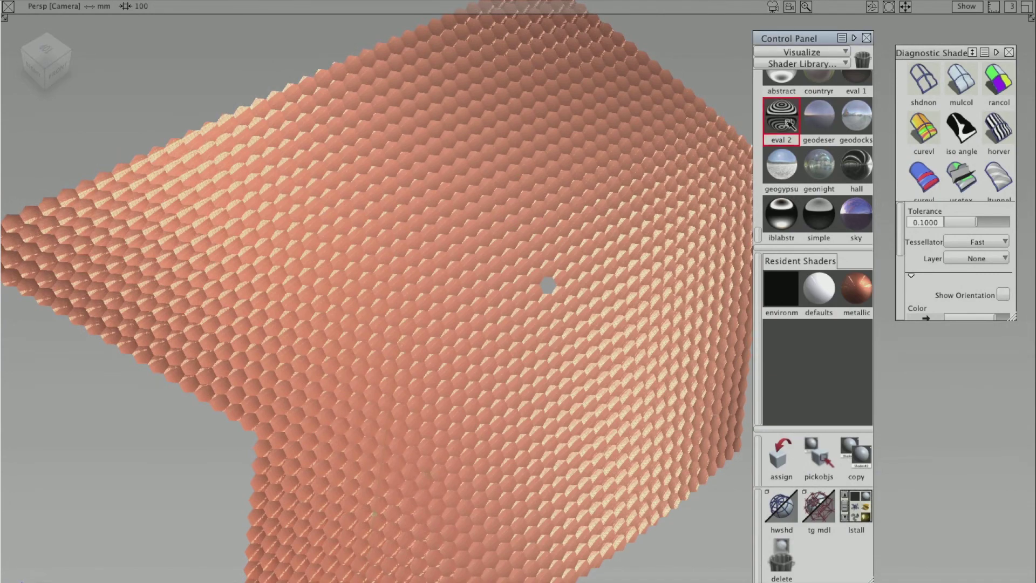
left_click_drag(675, 162, 720, 177, "alt+shift")
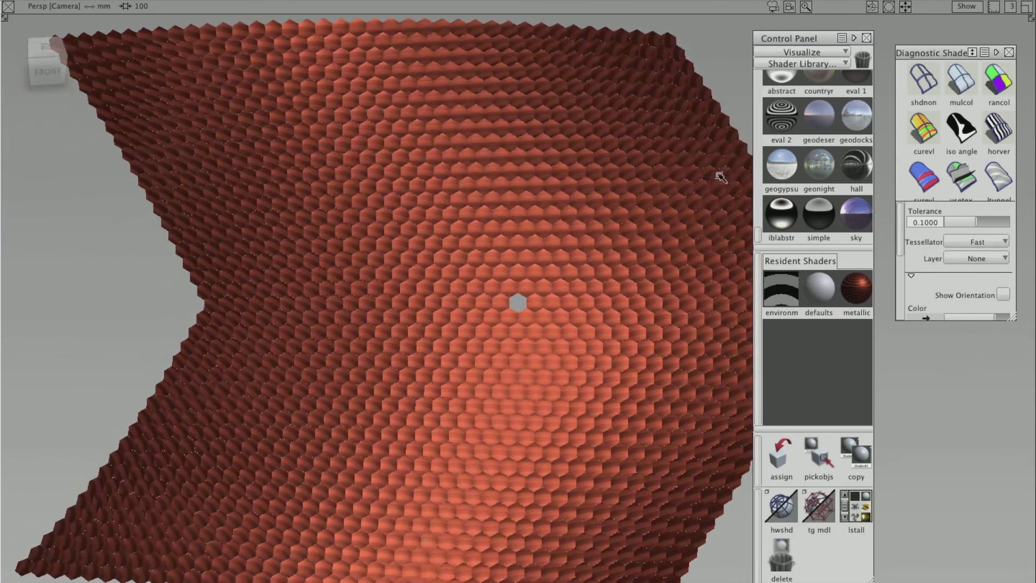
left_click(789, 216)
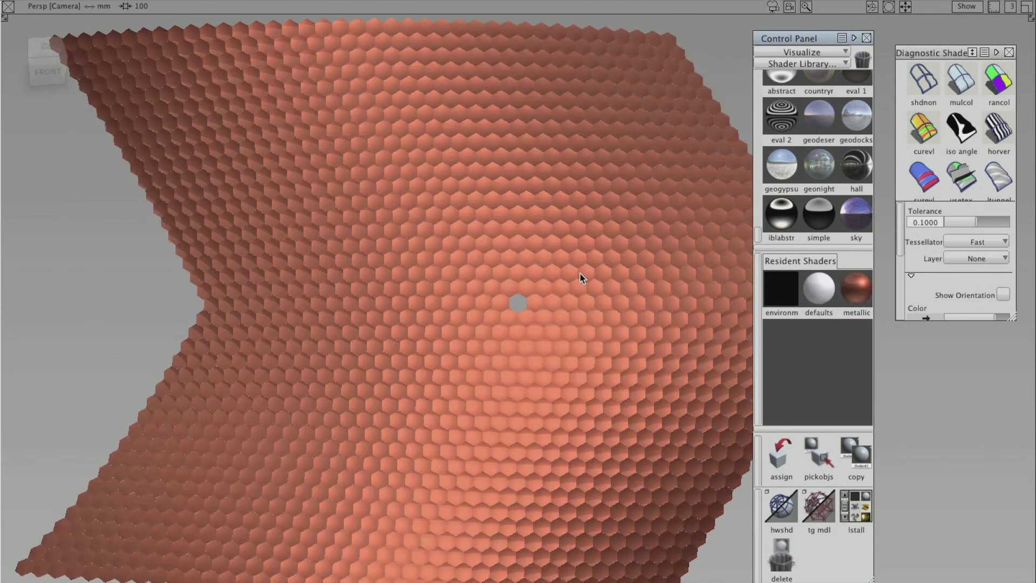
left_click_drag(585, 270, 672, 281, "alt+shift")
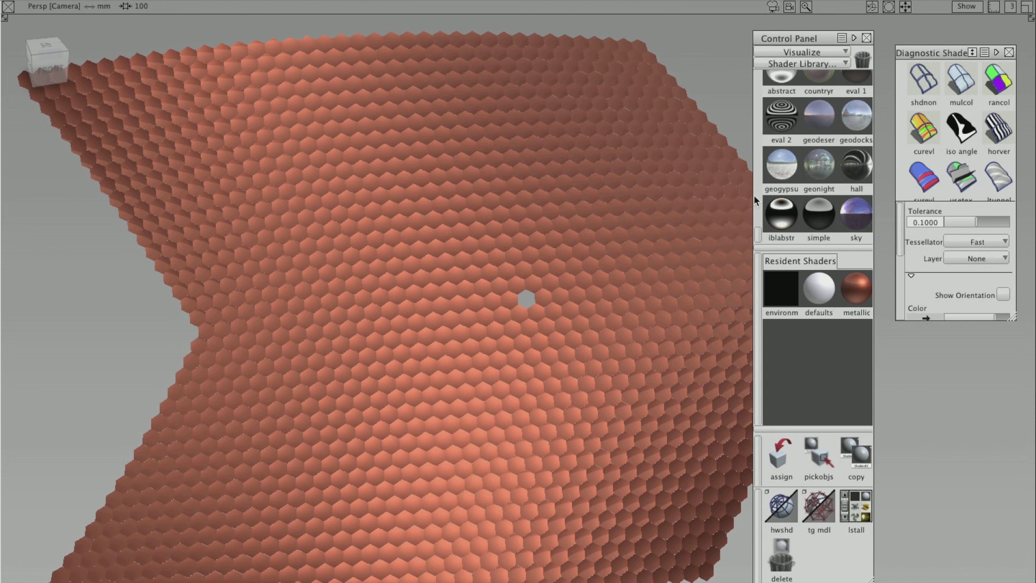
- Load the geodocks environment, check its reflections across the honeycomb, and close the Control Panel
scroll(757, 228, "up", 4)
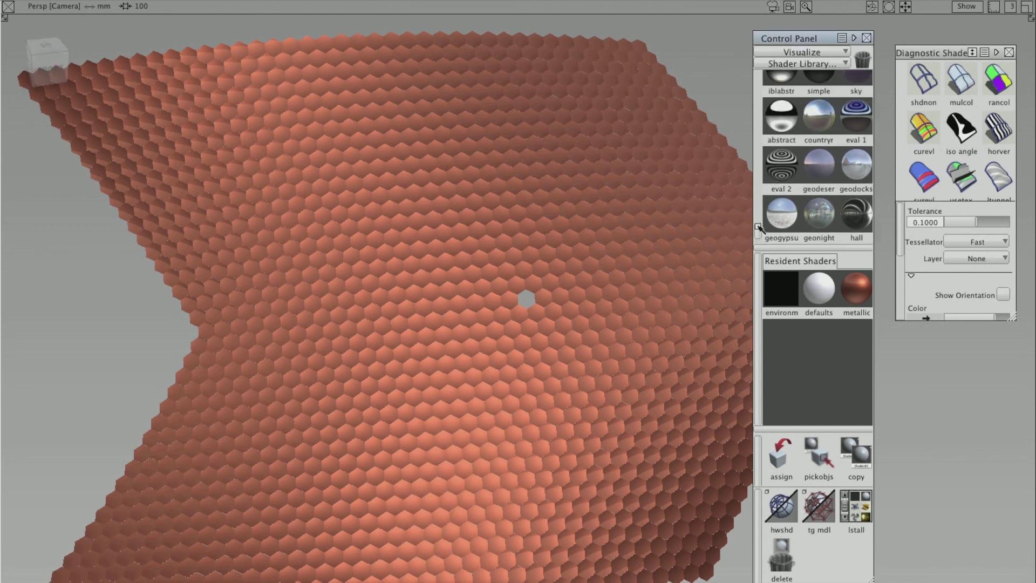
left_click_drag(759, 225, 759, 223)
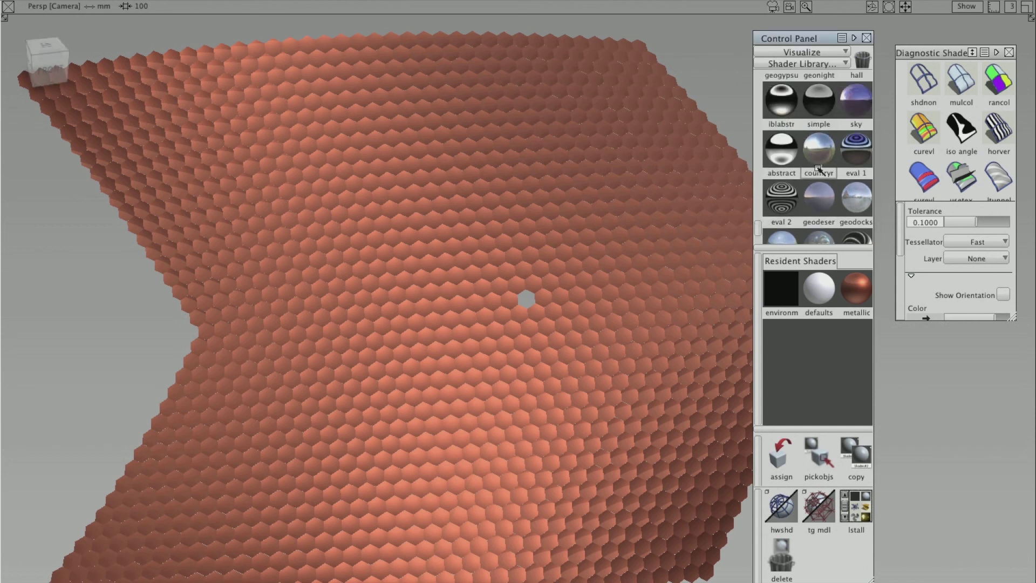
left_click(853, 197)
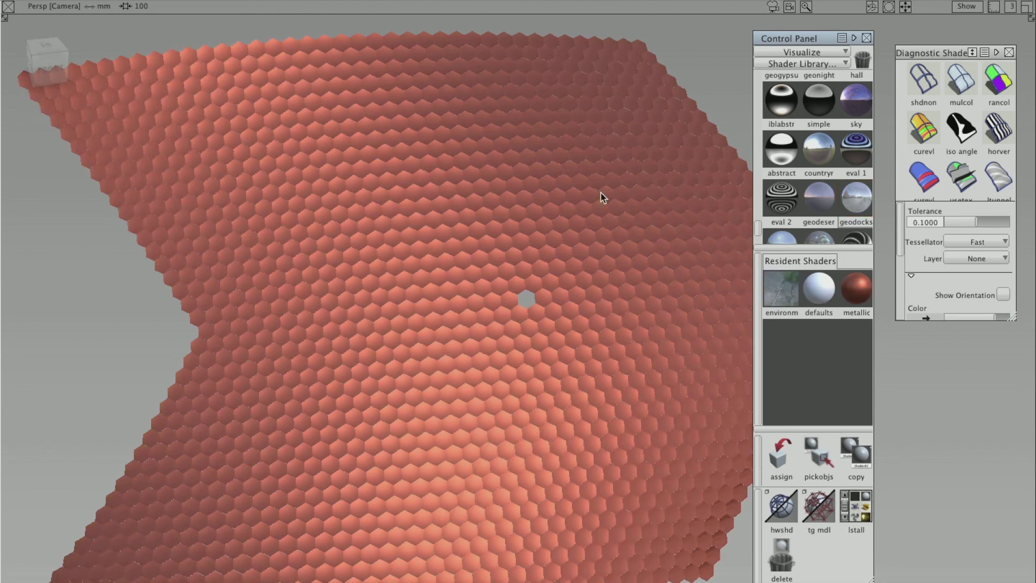
left_click_drag(547, 240, 356, 209, "alt+shift")
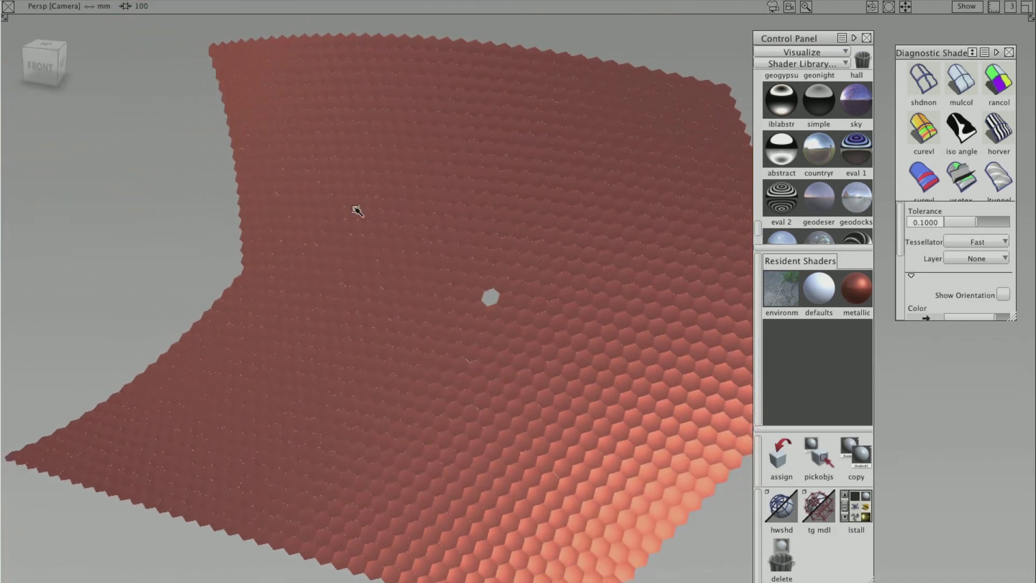
left_click(866, 38)
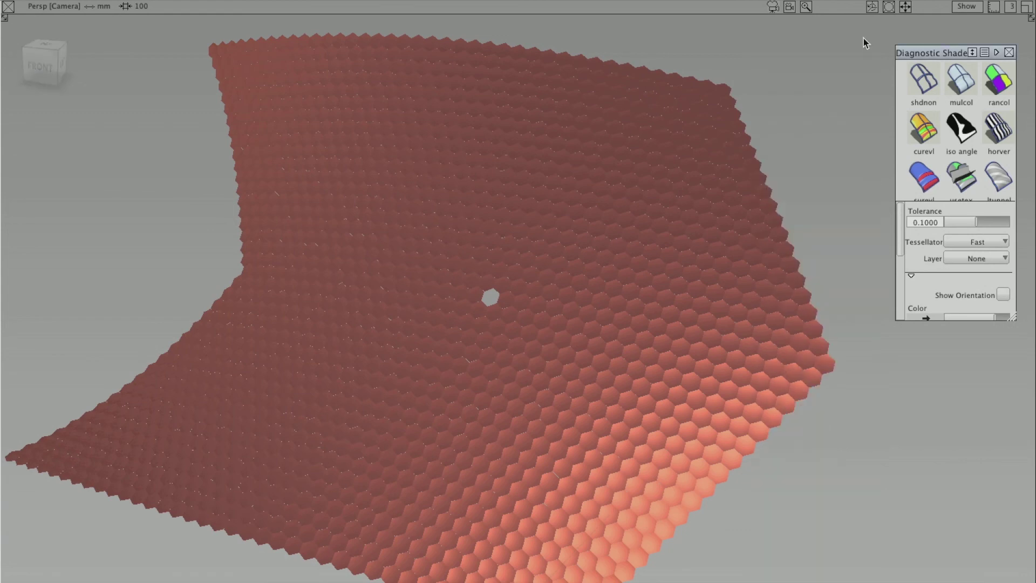